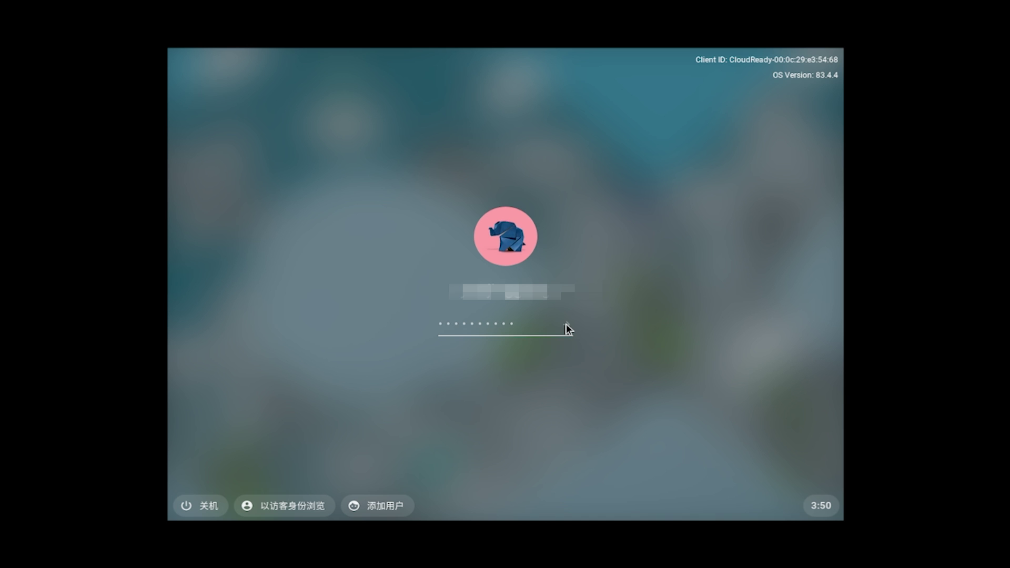
# Sign in to CloudReady with the account password already filled in and close the browser window that opens.
pyautogui.click(566, 326)
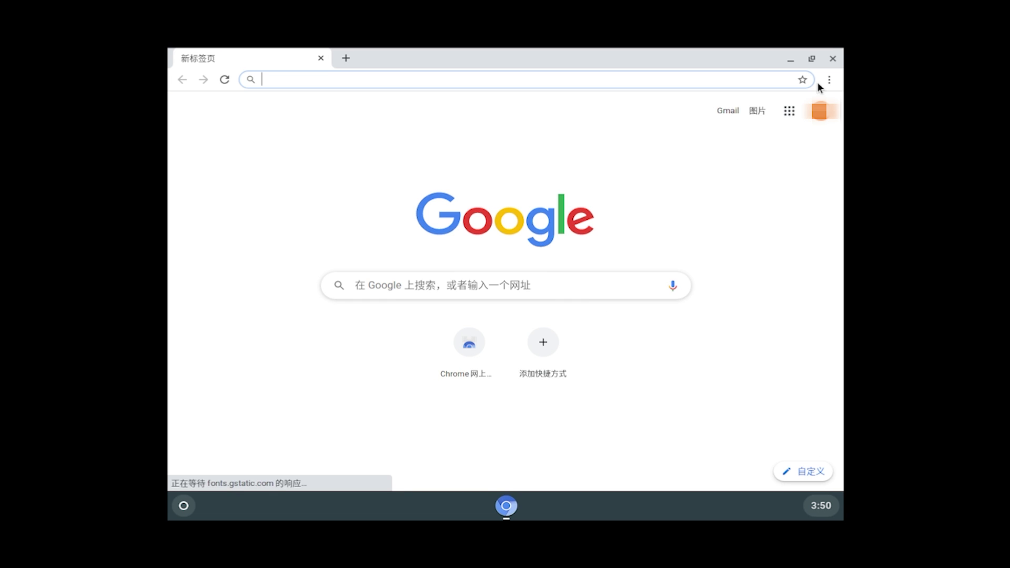
pyautogui.click(834, 58)
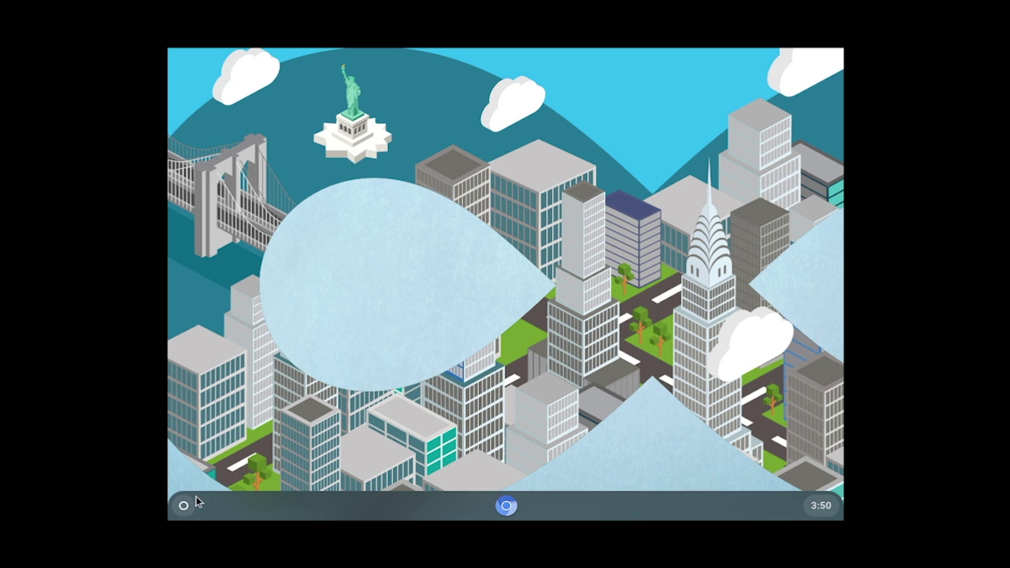
# Open the file manager from the full app list, look through the shared and personal Google Drive folders, and close it.
pyautogui.click(182, 508)
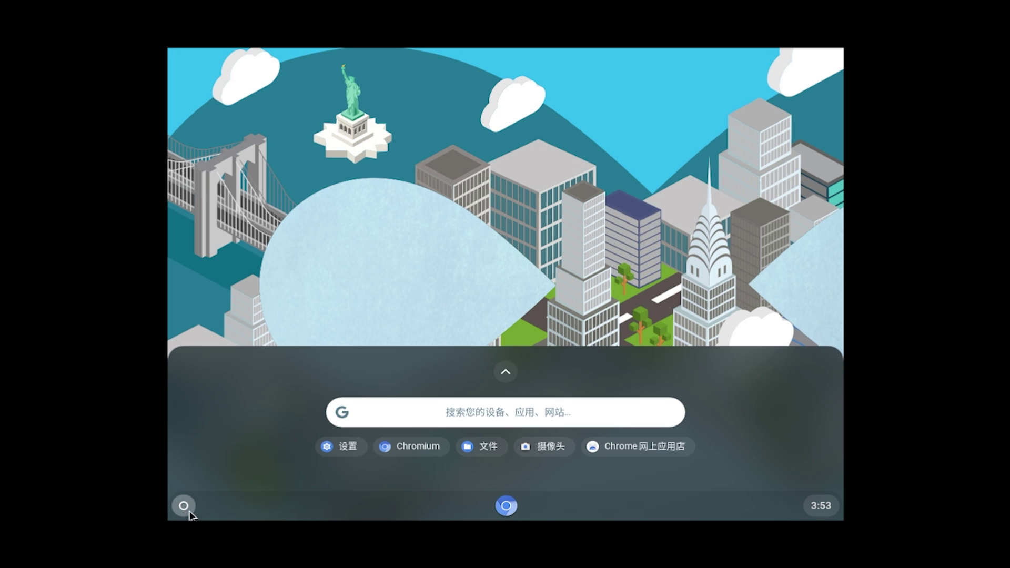
pyautogui.click(506, 373)
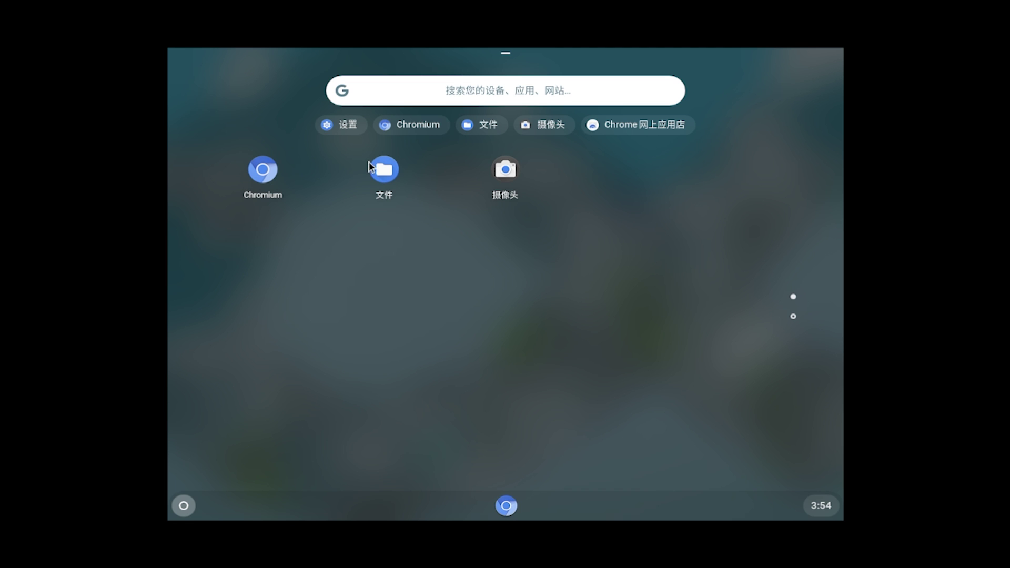
pyautogui.click(383, 170)
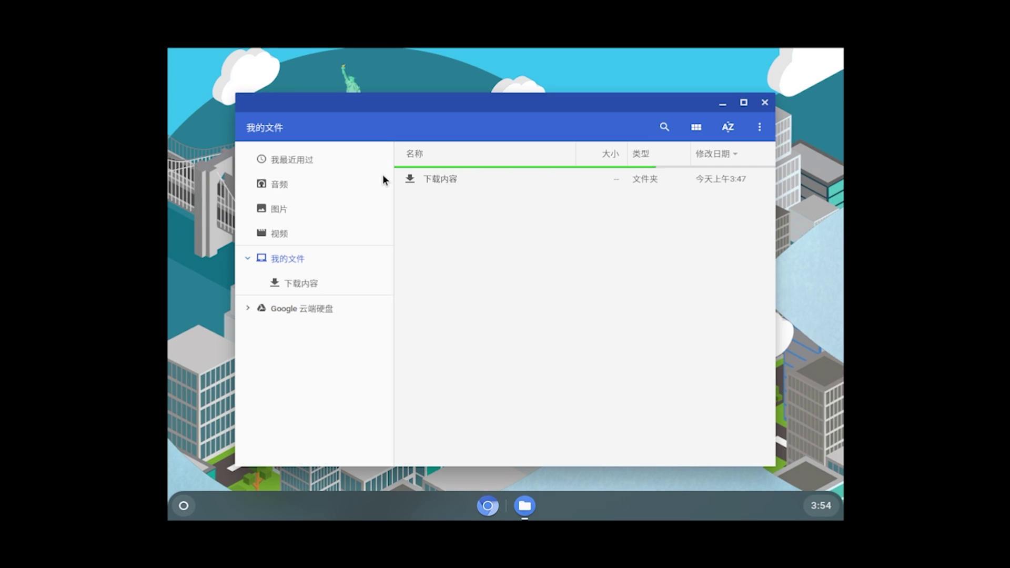
pyautogui.click(303, 310)
pyautogui.click(298, 359)
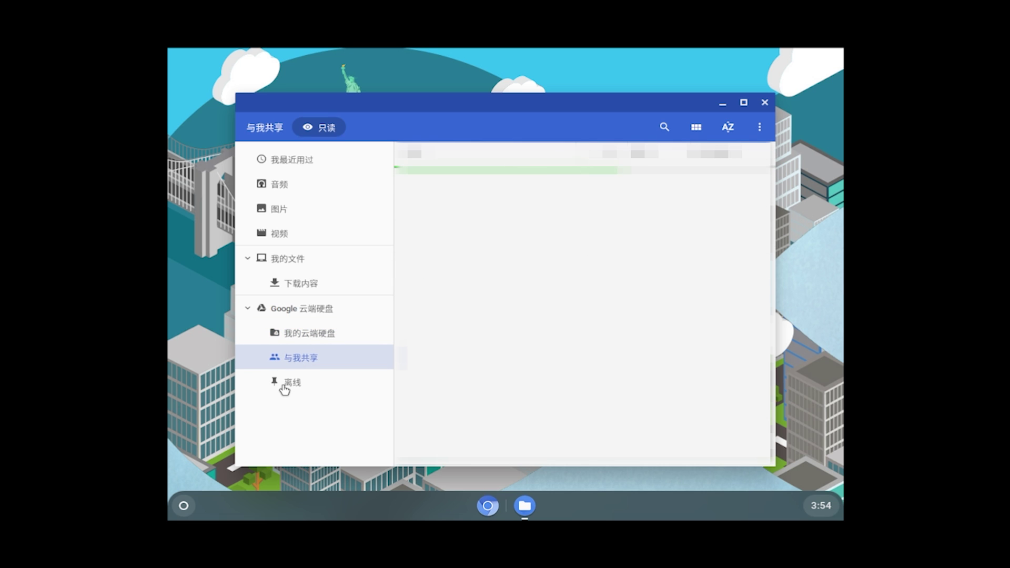
pyautogui.click(310, 333)
pyautogui.click(765, 102)
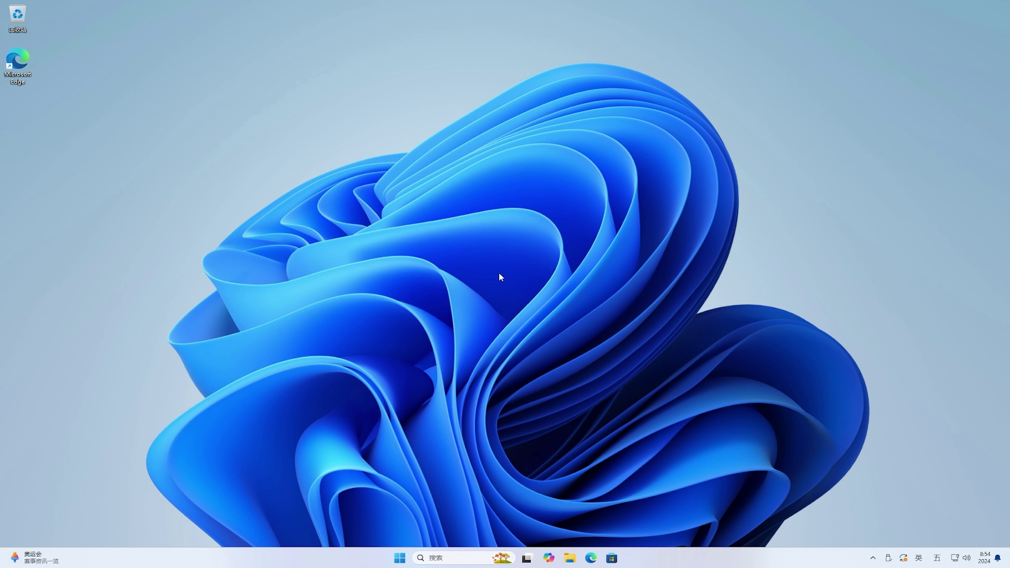
# Switch to Microsoft Edge, open the copied ChromeOS Flex USB installer guide address, and translate the page into Simplified Chinese.
pyautogui.click(595, 559)
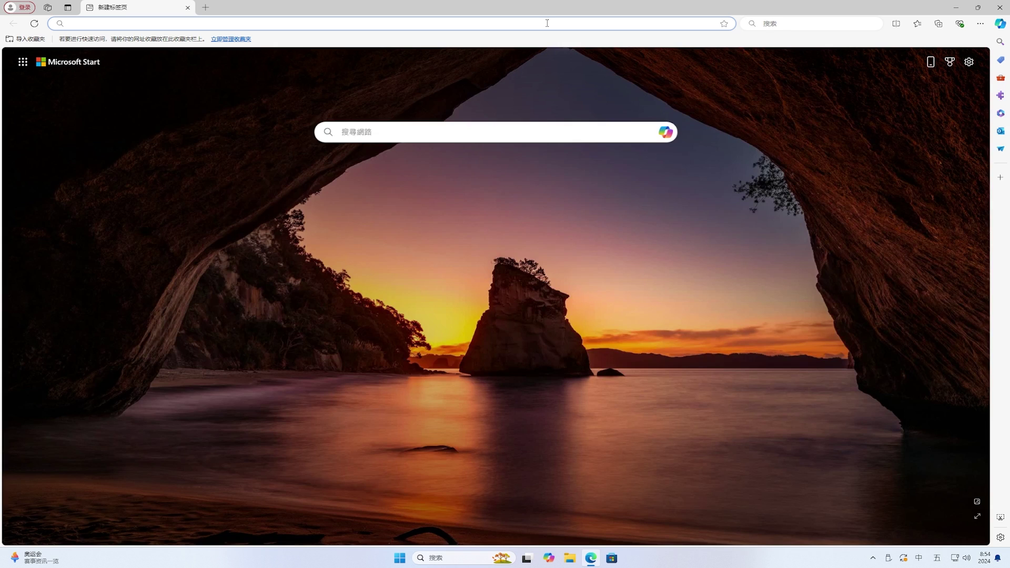
pyautogui.rightClick(547, 23)
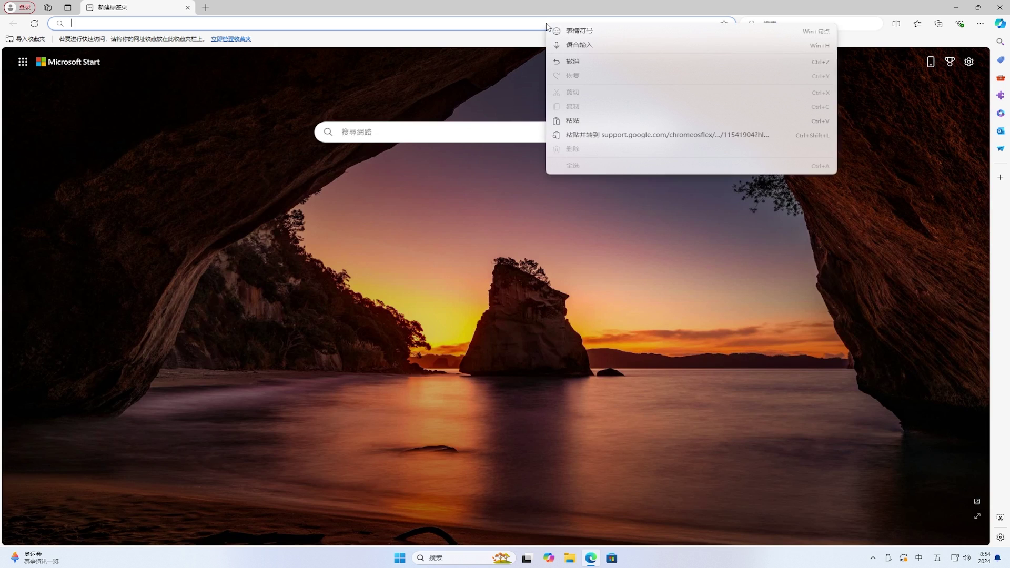
pyautogui.click(667, 134)
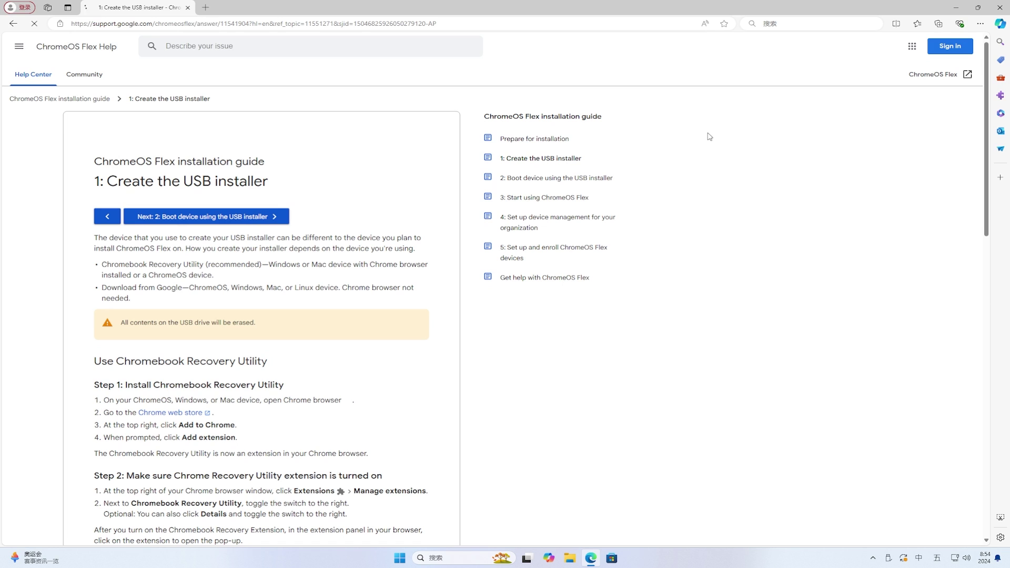
pyautogui.rightClick(709, 136)
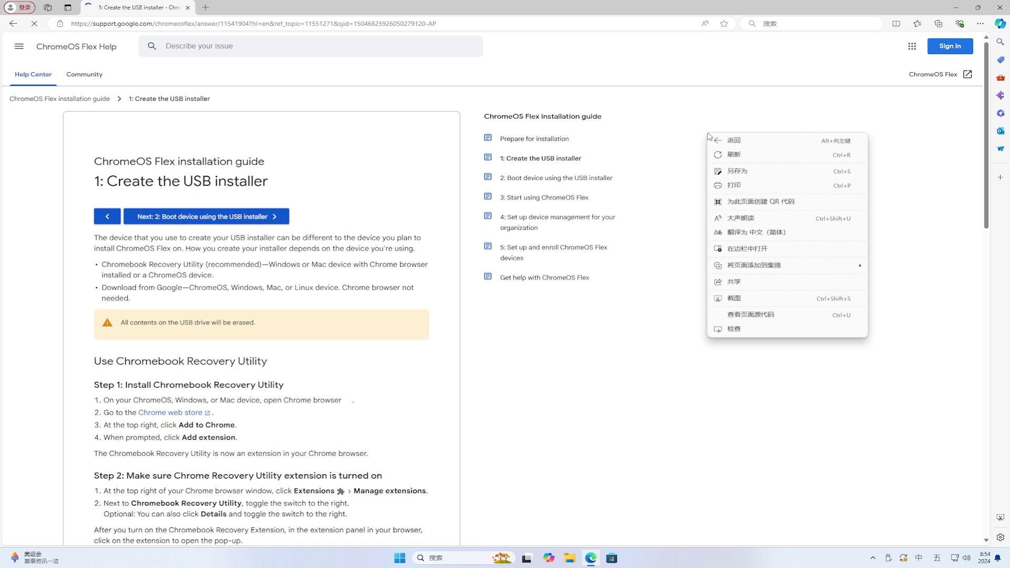
pyautogui.click(786, 233)
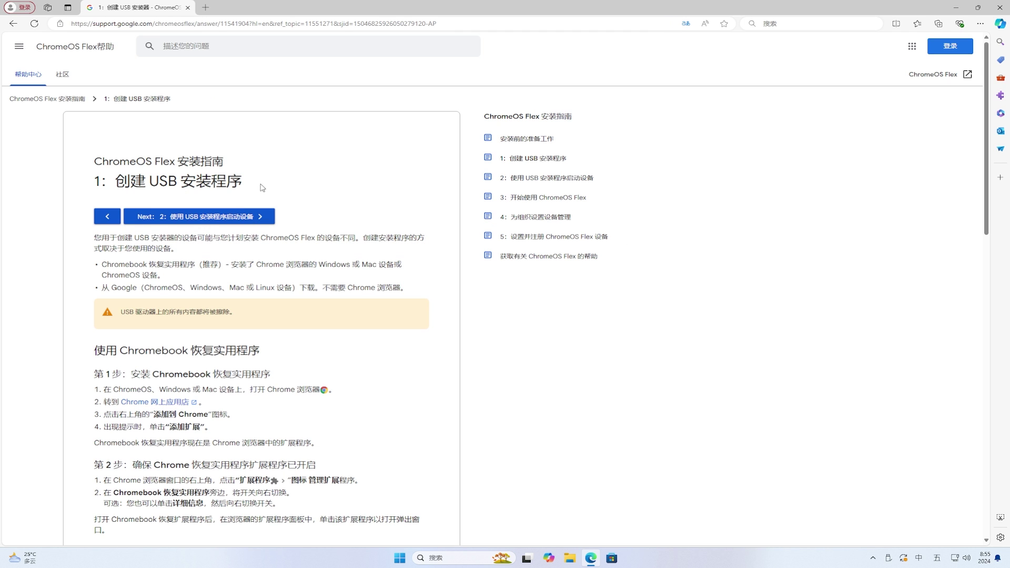
# Open the guide's Chrome Web Store link in a new tab, skim the installation steps, and switch to the store page.
pyautogui.rightClick(179, 403)
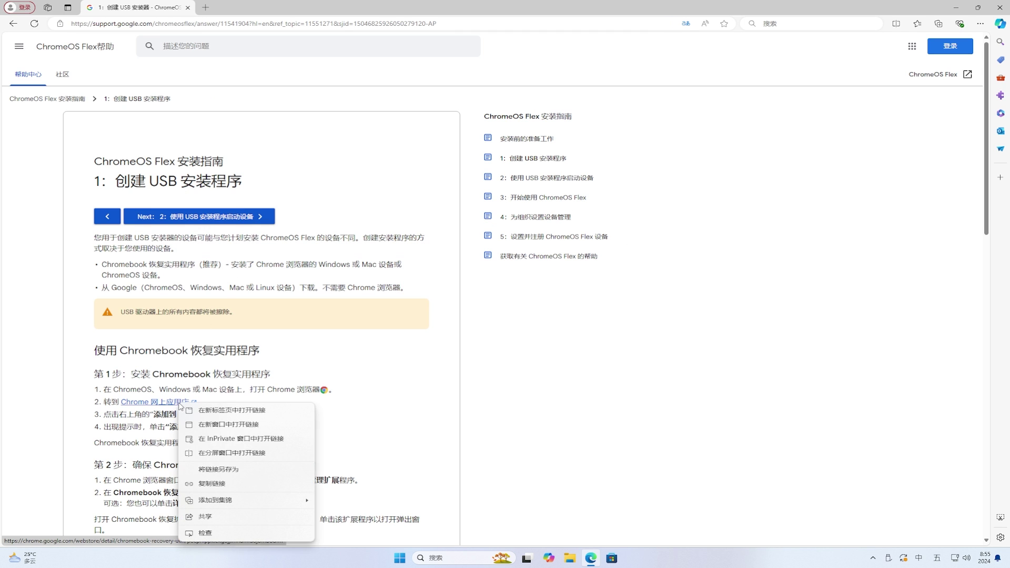
pyautogui.click(220, 411)
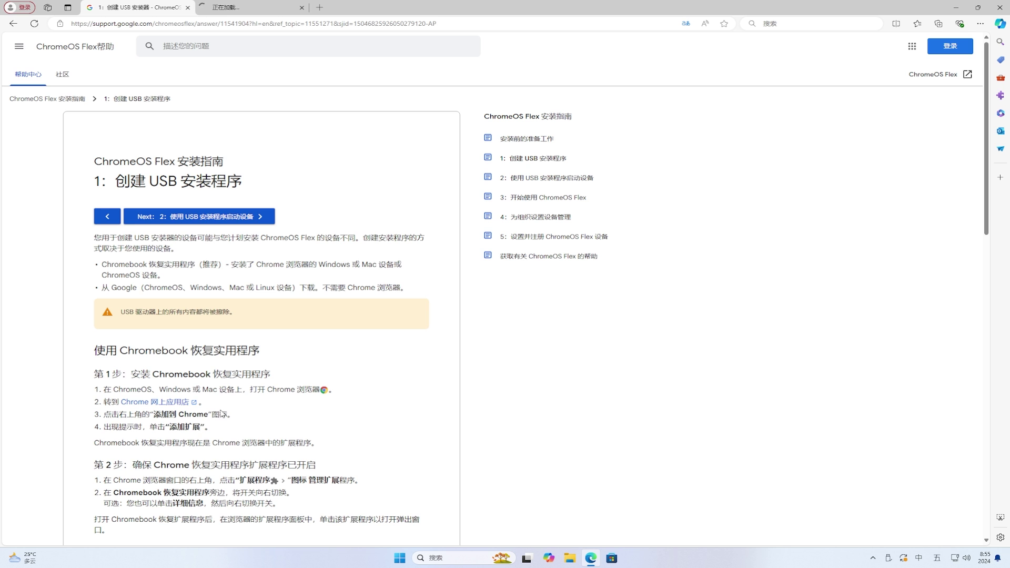
pyautogui.scroll(-3, 351, 392)
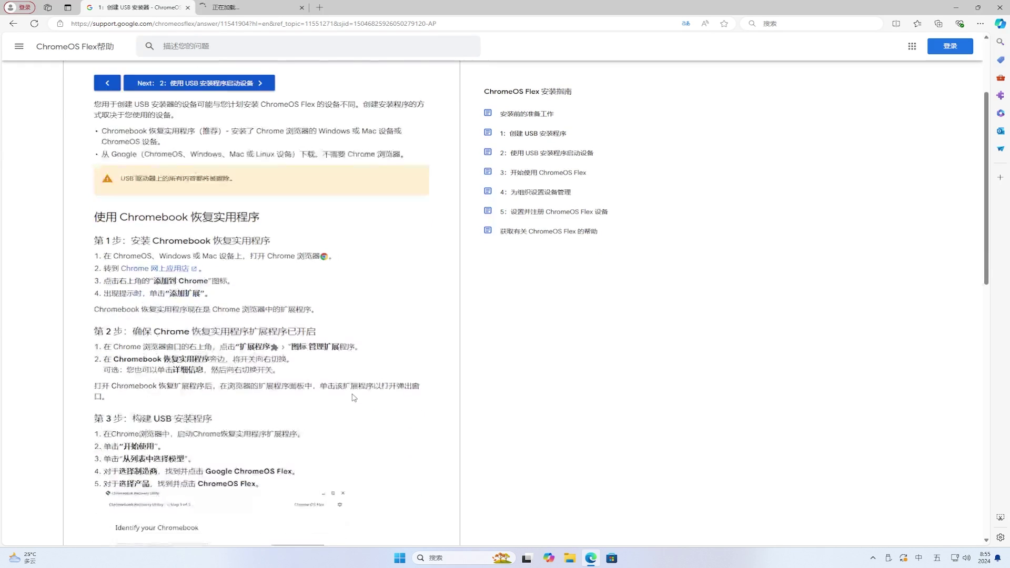
pyautogui.scroll(-2, 354, 398)
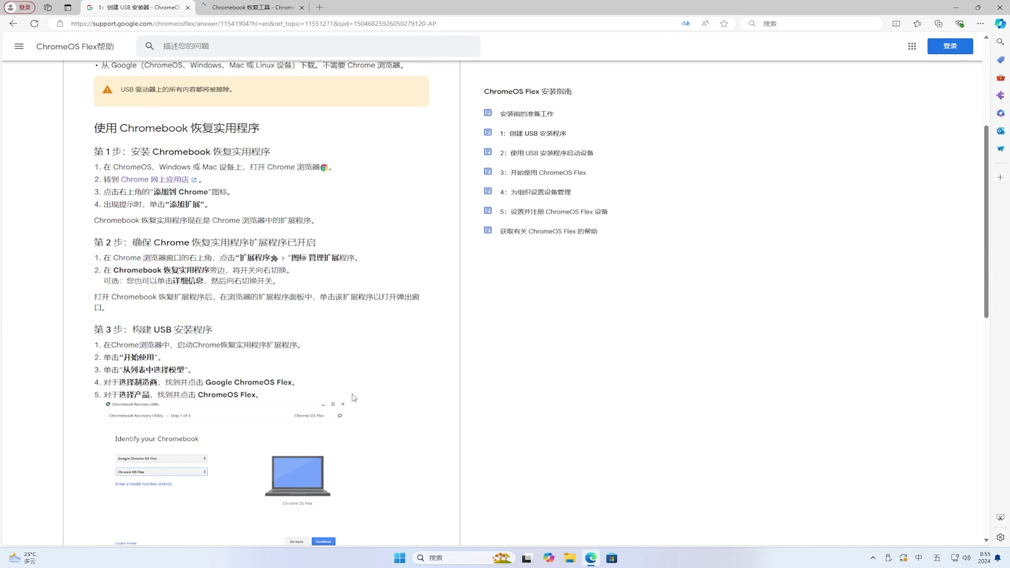
pyautogui.click(263, 10)
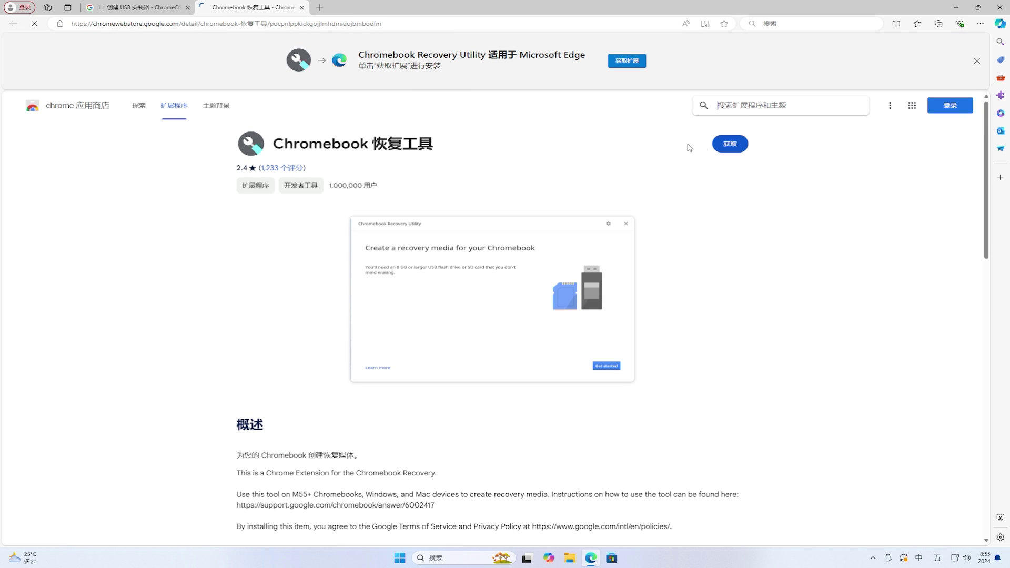
# Install the Chromebook Recovery Utility extension, allowing extensions from other stores.
pyautogui.click(730, 147)
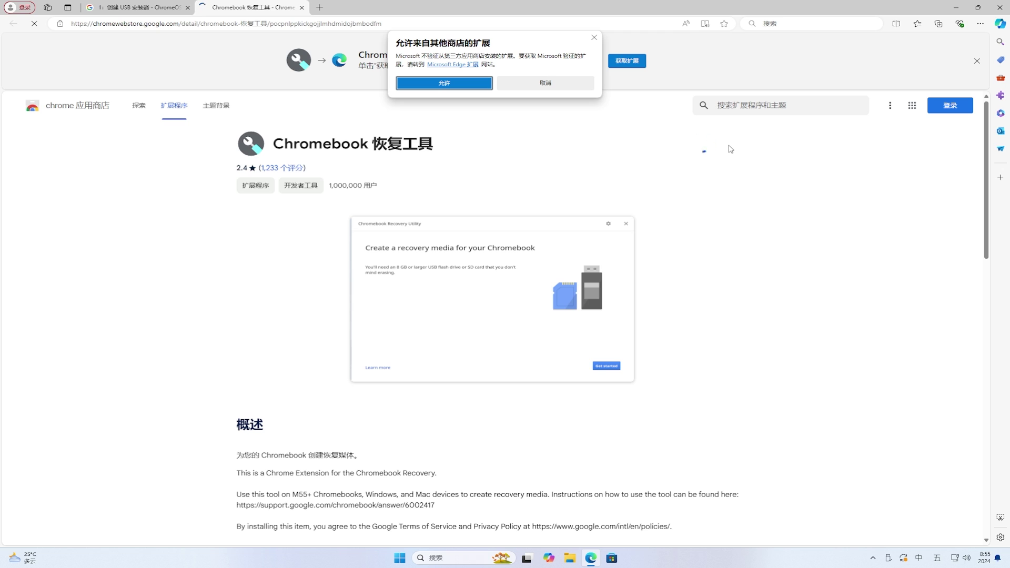
pyautogui.click(452, 84)
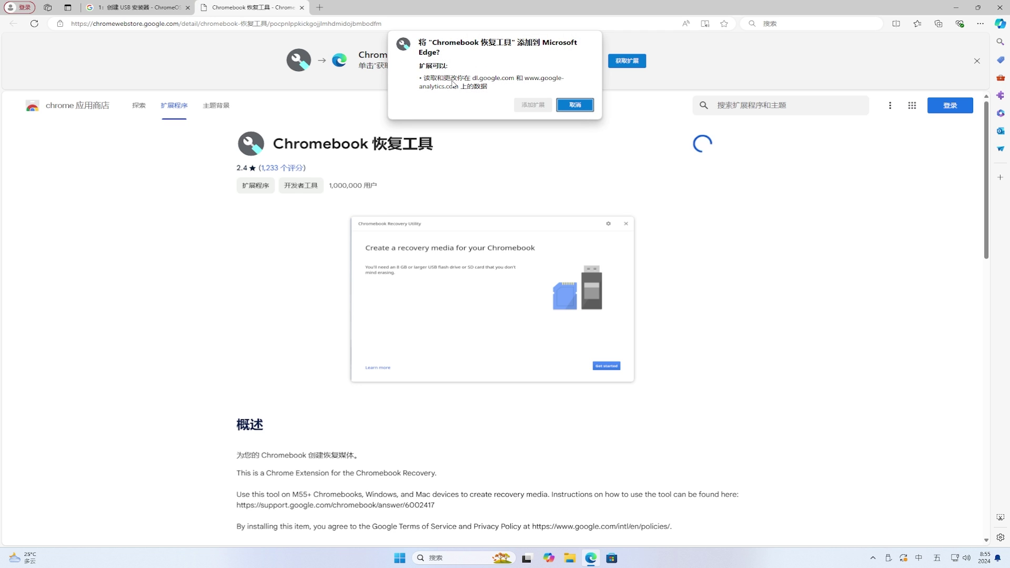
pyautogui.click(533, 105)
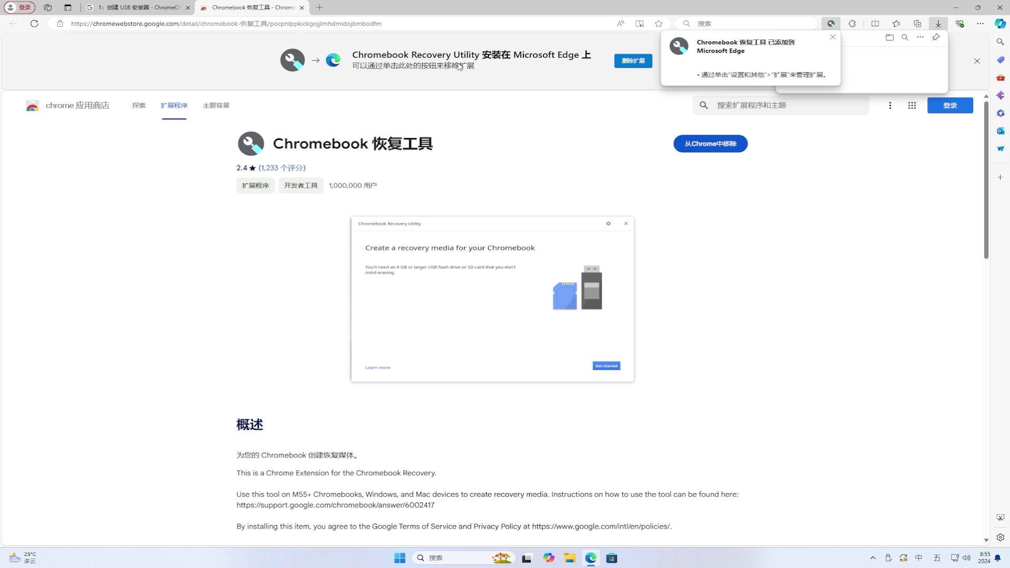
# Return to the guide and open the extension management page to check whether the Chromebook Recovery Utility is enabled.
pyautogui.click(161, 14)
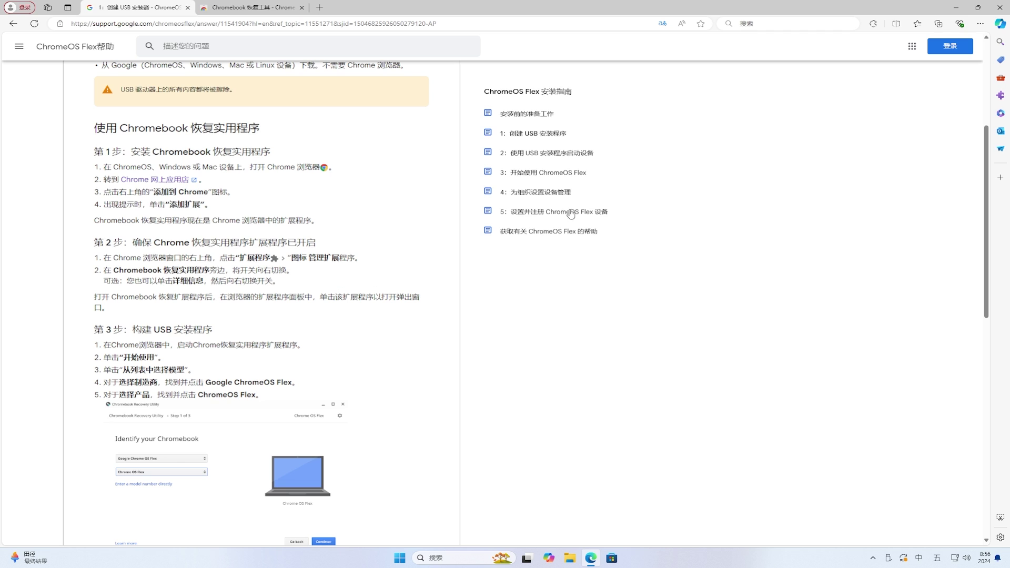
pyautogui.click(980, 25)
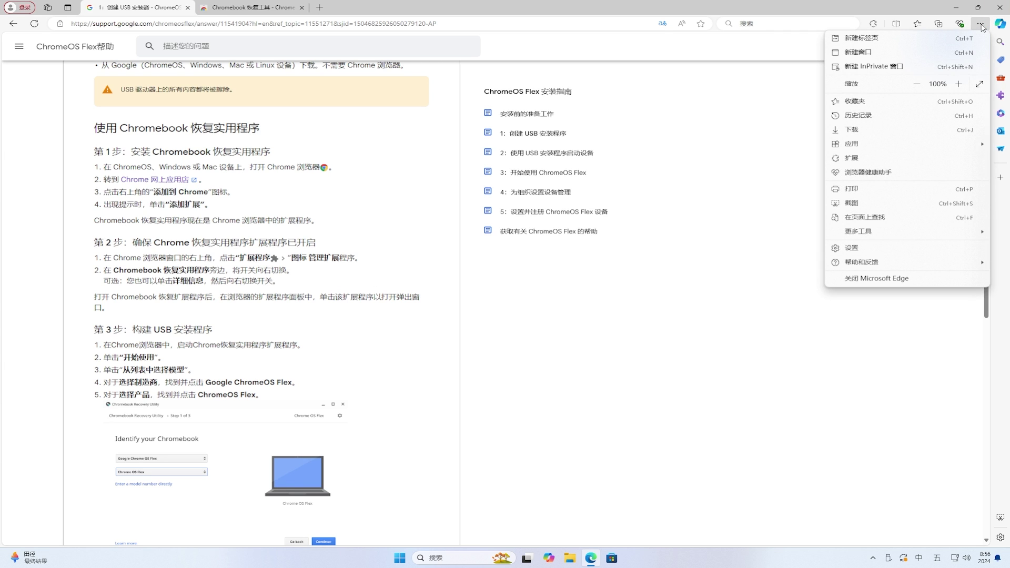
pyautogui.click(917, 159)
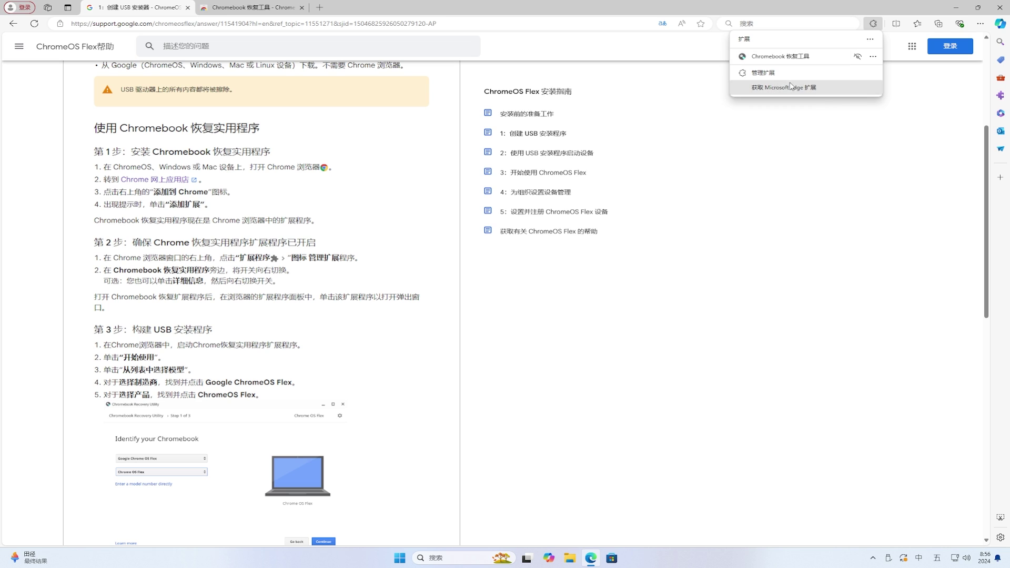
pyautogui.click(762, 73)
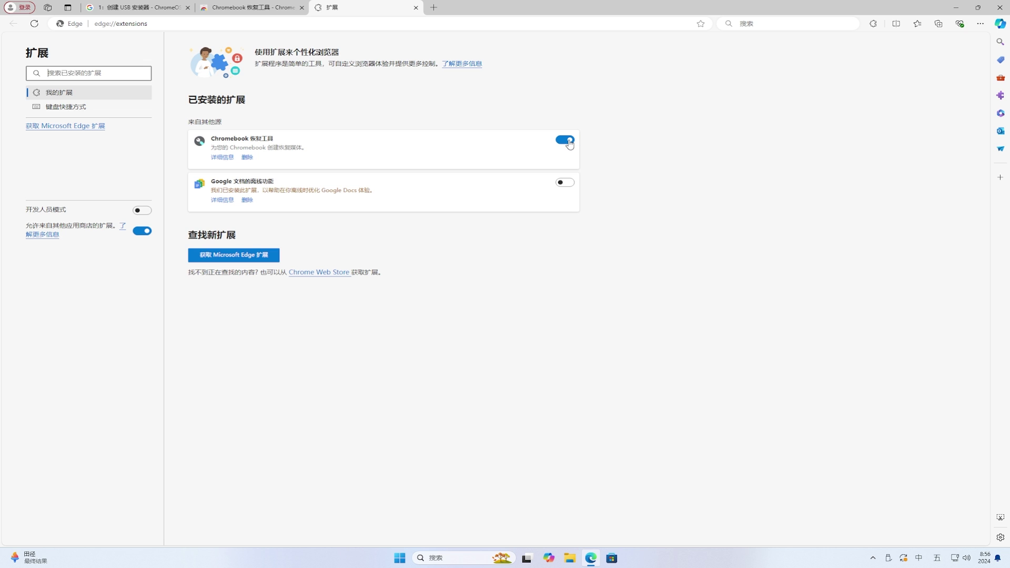
# Read the guide's step 3 on building the USB installer and view the details of the Chromebook Recovery Utility extension.
pyautogui.click(163, 13)
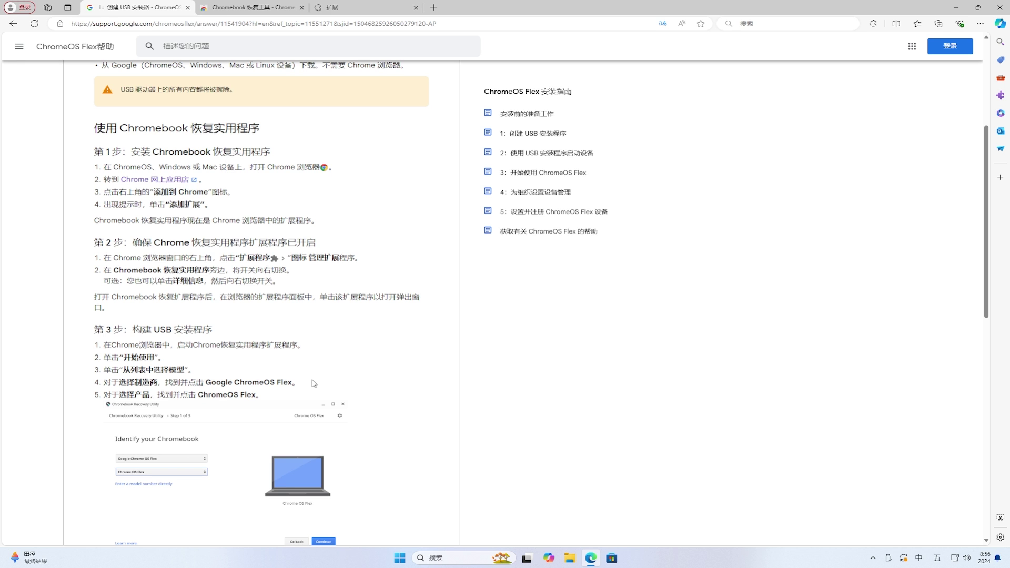
pyautogui.scroll(-1, 334, 401)
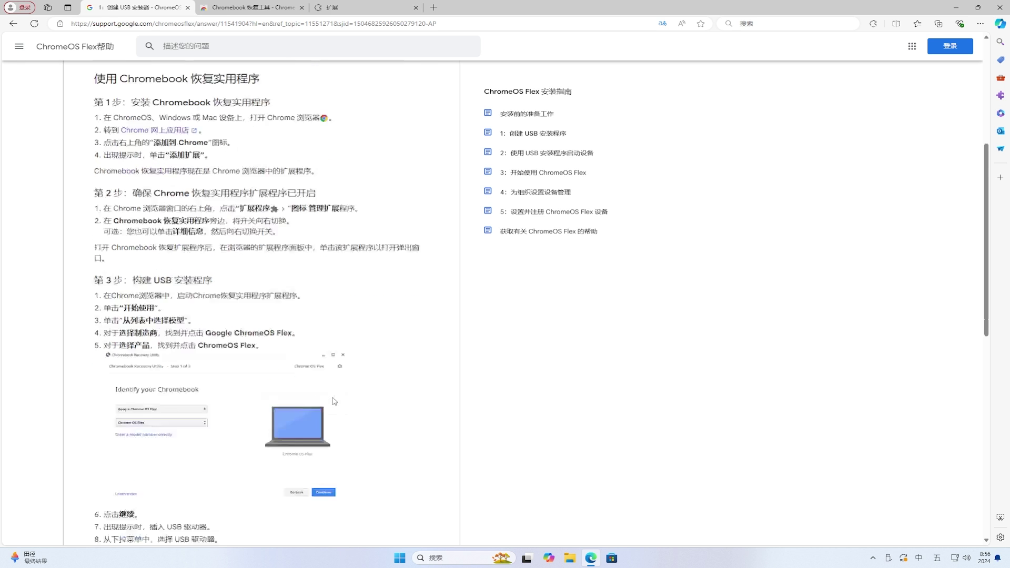
pyautogui.scroll(-4, 333, 401)
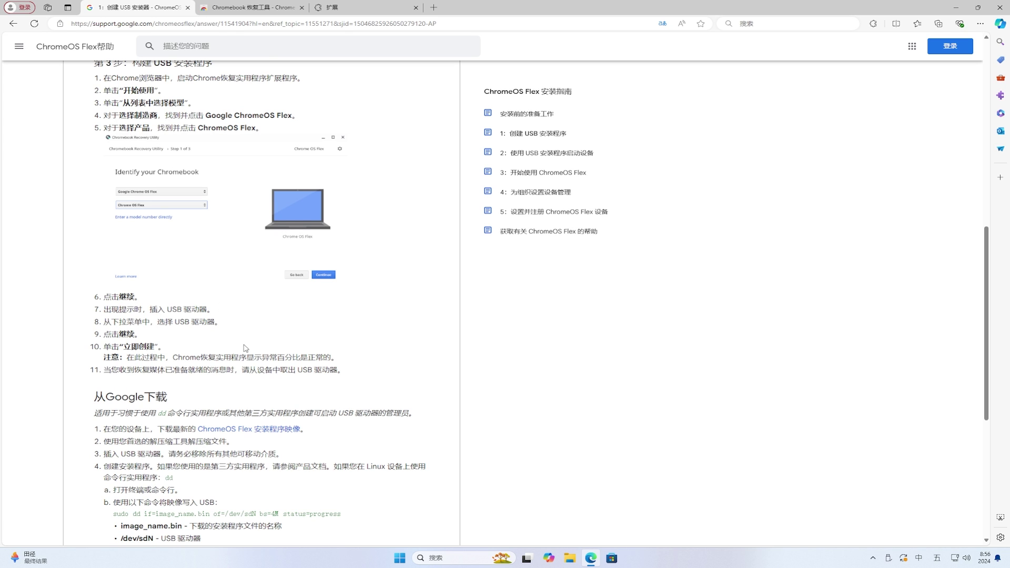
pyautogui.click(365, 16)
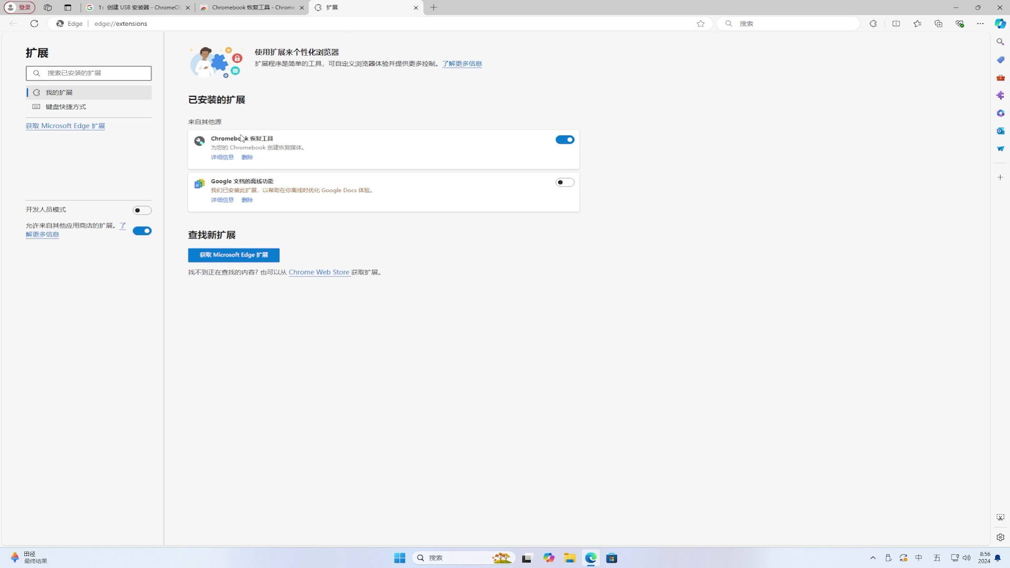
pyautogui.click(222, 158)
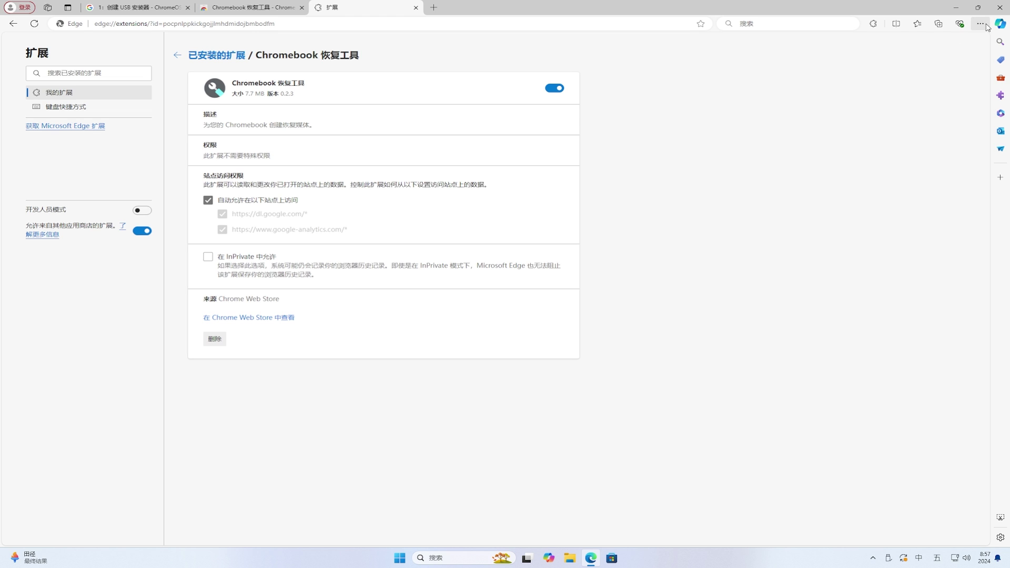
# Launch the Chromebook Recovery Utility, move its window toward the middle of the screen, and minimize the browser.
pyautogui.click(873, 24)
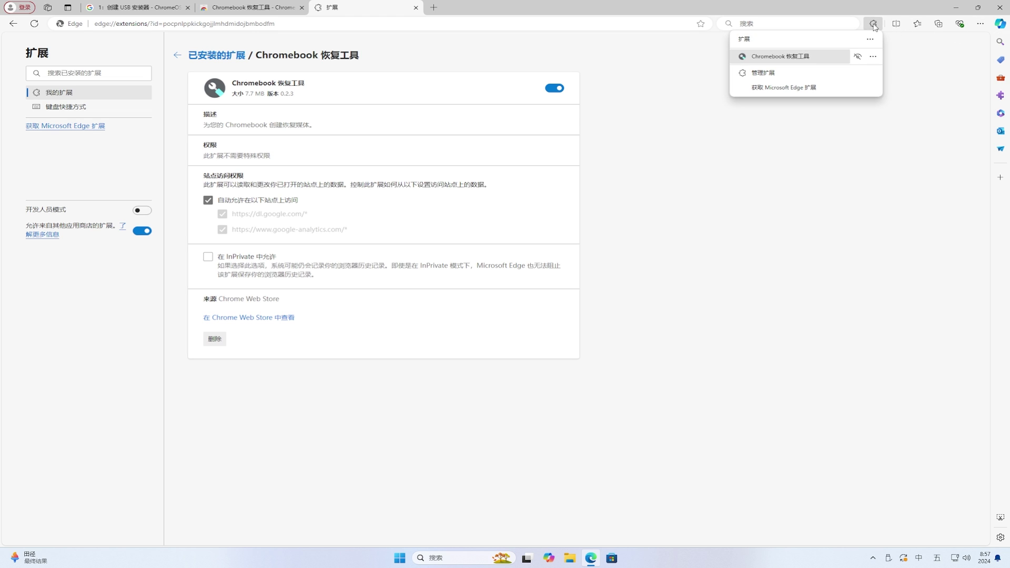
pyautogui.click(796, 58)
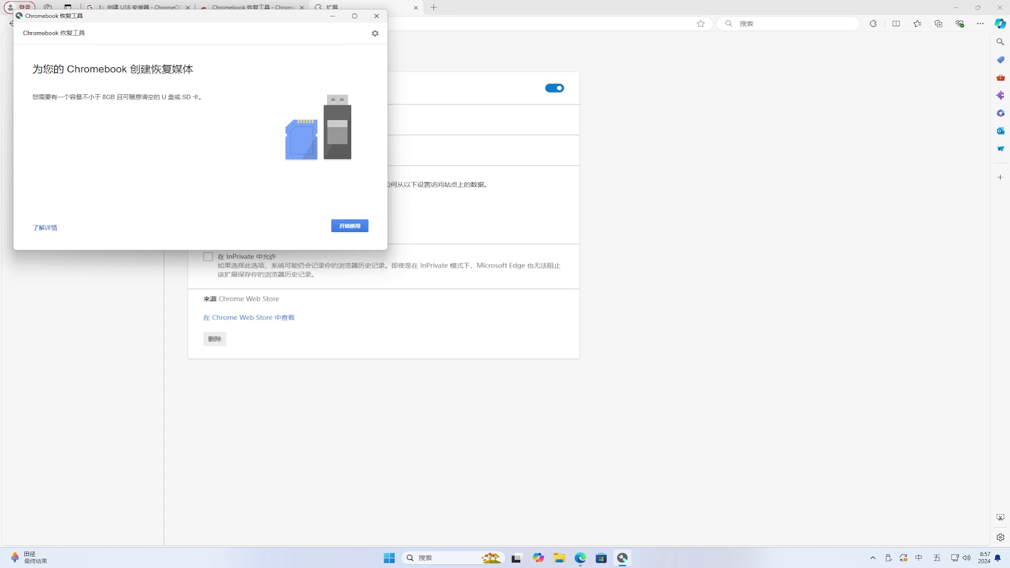
pyautogui.moveTo(288, 20); pyautogui.dragTo(532, 158)
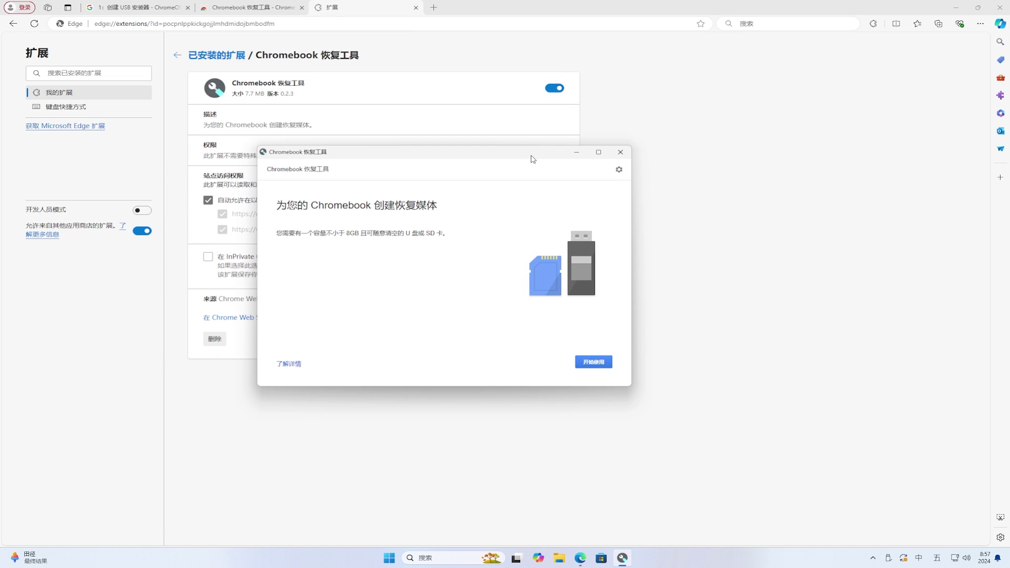
pyautogui.click(956, 10)
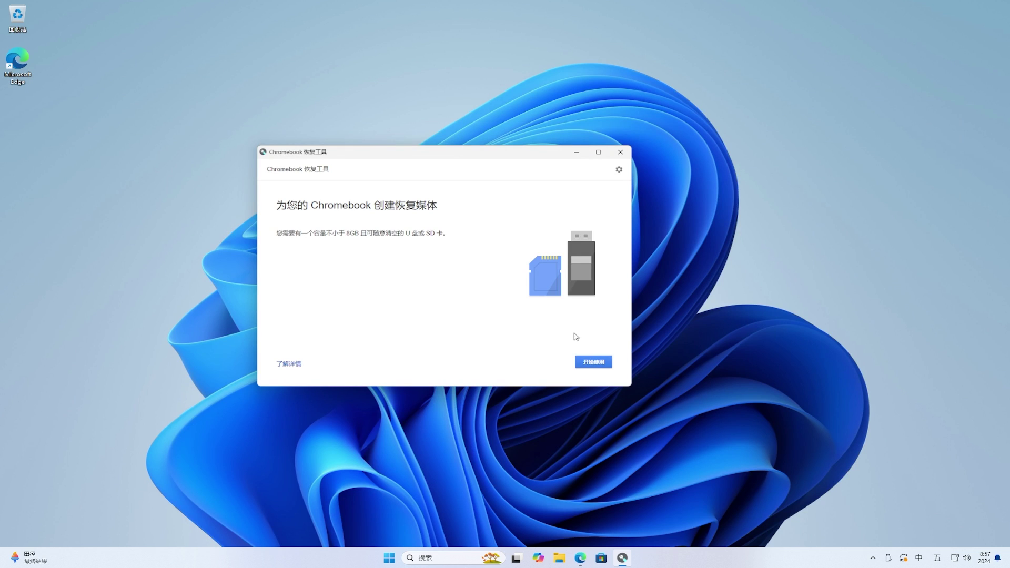
# Begin creating the recovery media and choose Google as the manufacturer from the model list.
pyautogui.click(599, 365)
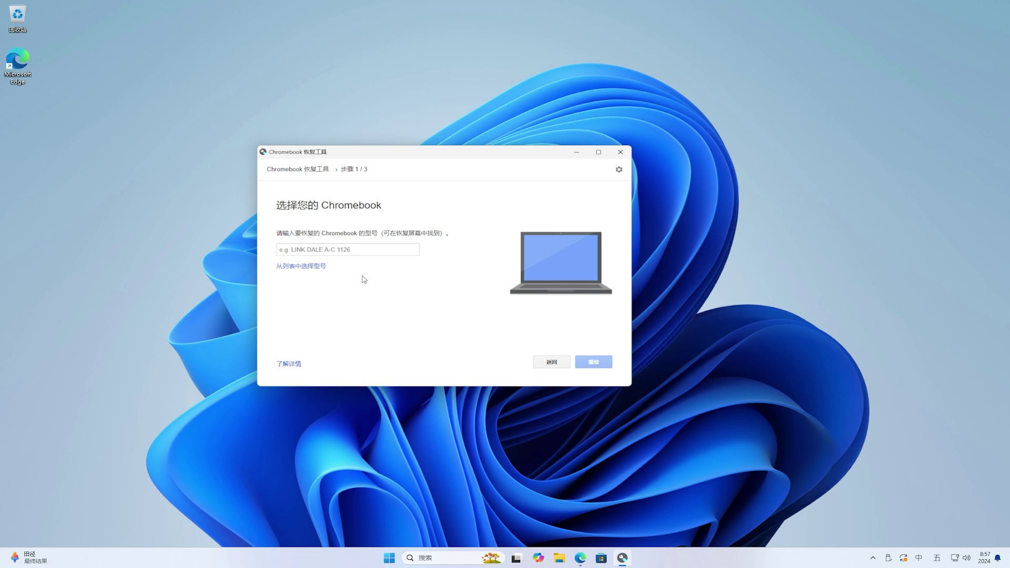
pyautogui.click(319, 266)
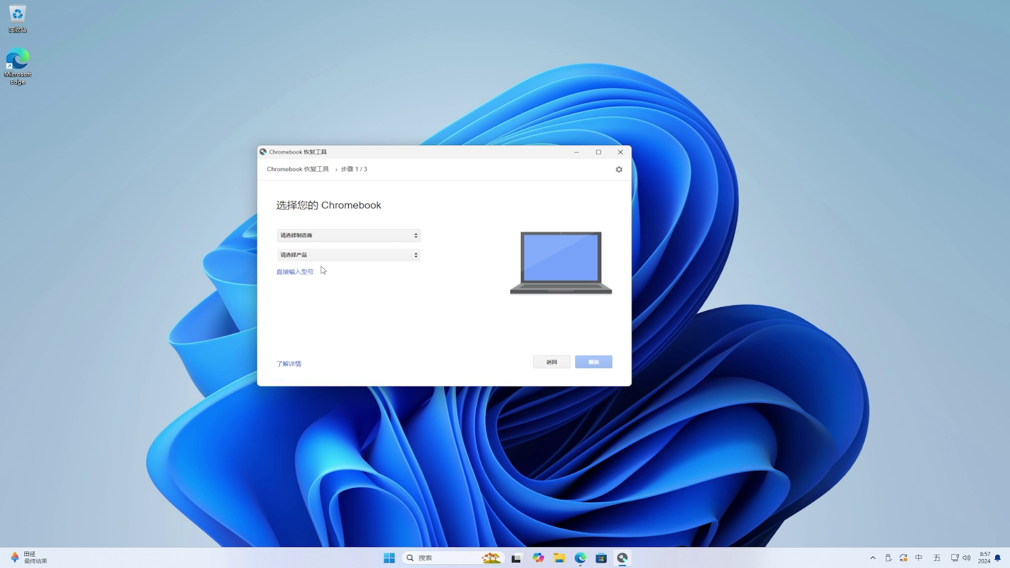
pyautogui.click(361, 237)
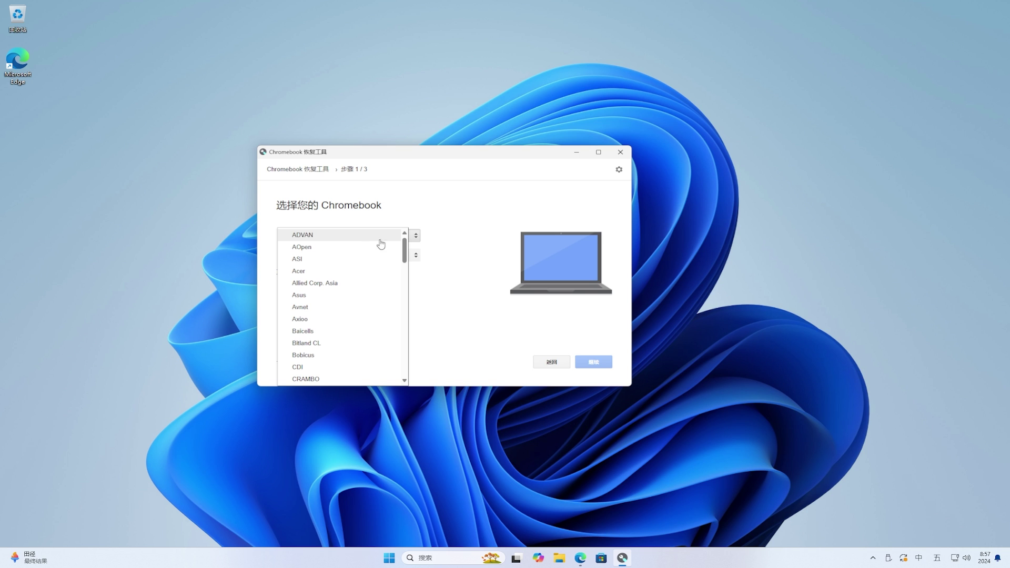
pyautogui.moveTo(405, 250)
pyautogui.mouseDown()
pyautogui.moveTo(399, 374)
pyautogui.moveTo(410, 236)
pyautogui.mouseUp()
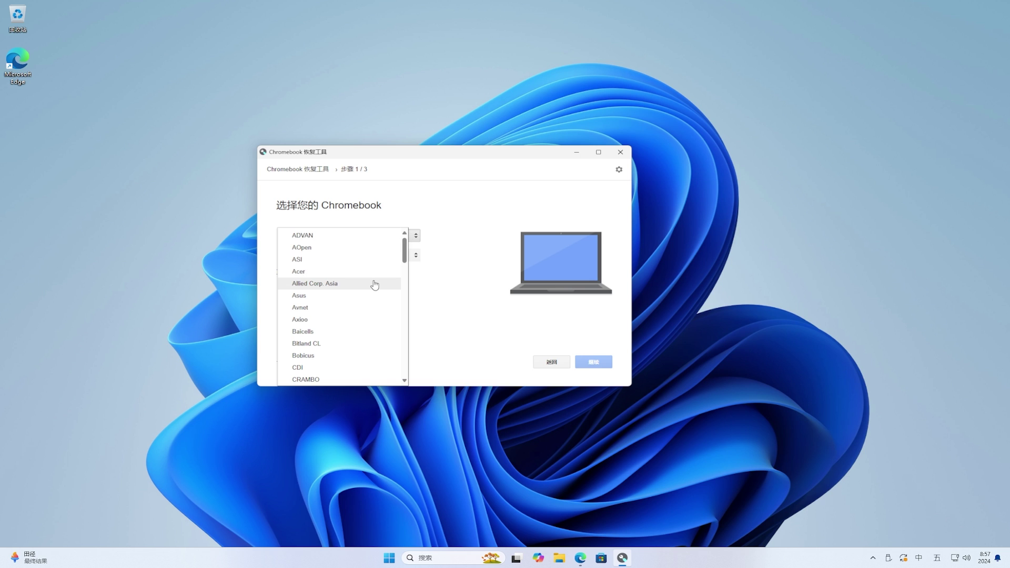
pyautogui.scroll(-3, 375, 284)
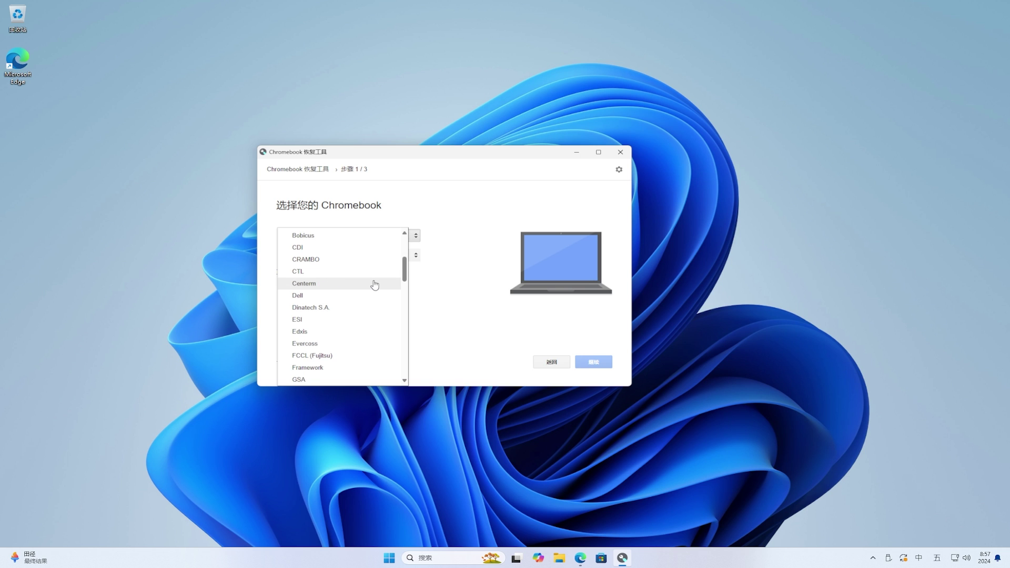
pyautogui.scroll(-3, 374, 285)
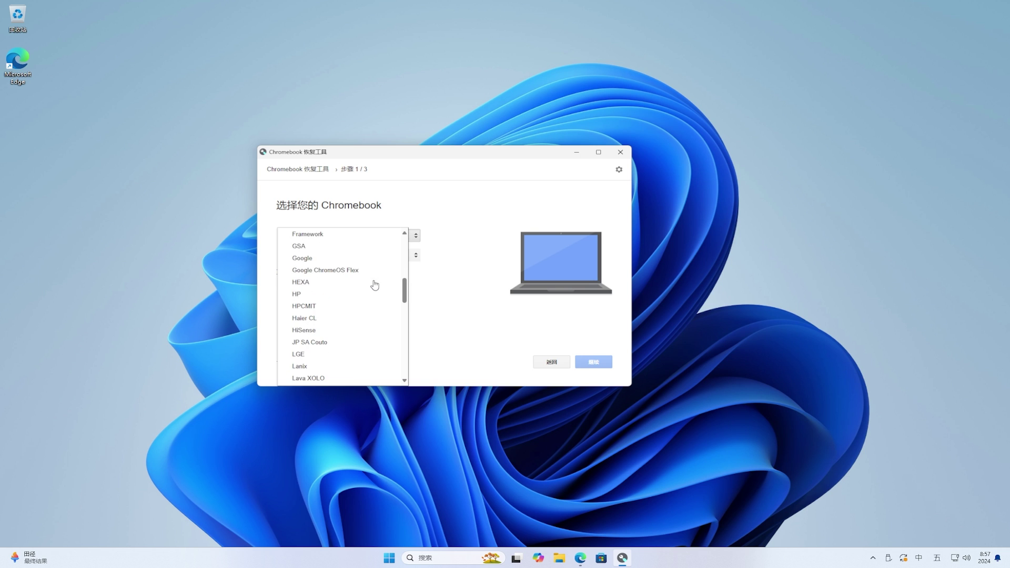
pyautogui.click(366, 259)
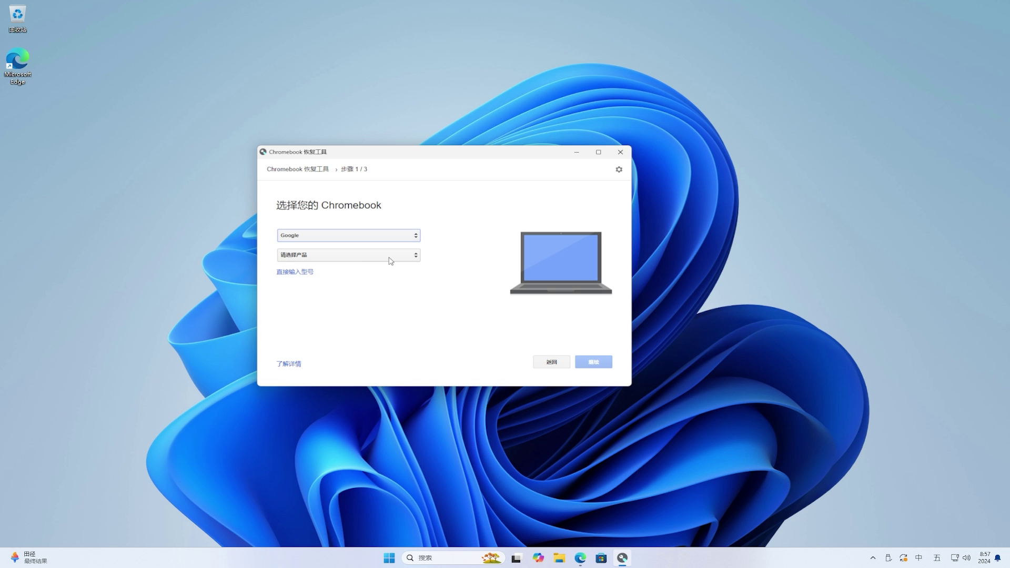
# Choose Google Chromebook Pixel as the product and continue to the media selection.
pyautogui.click(390, 258)
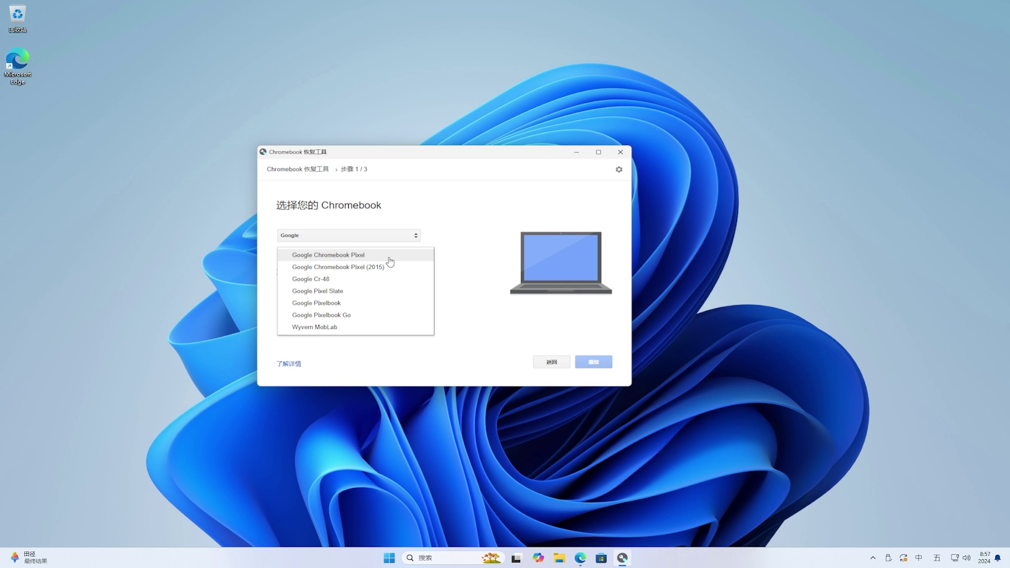
pyautogui.click(390, 258)
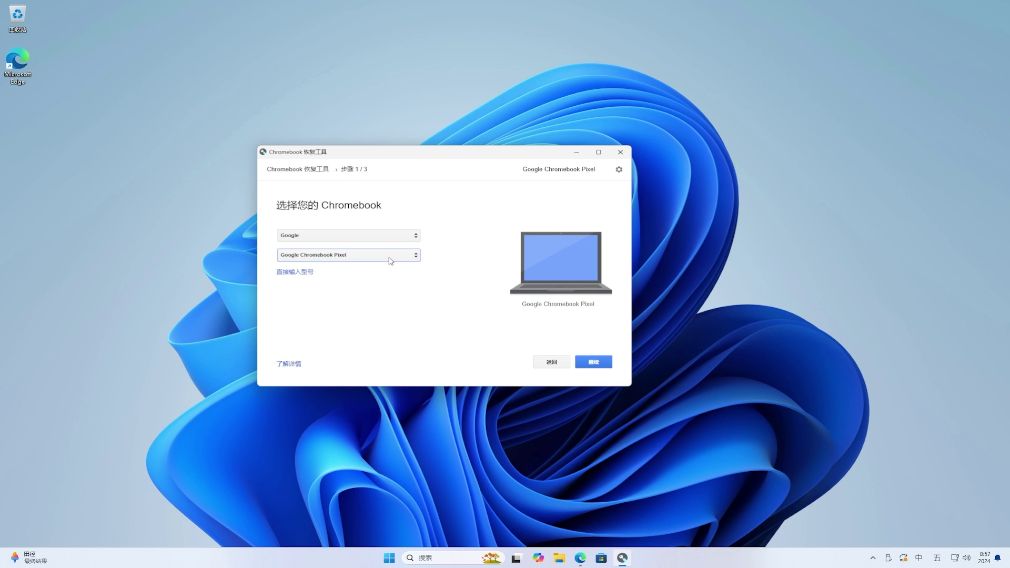
pyautogui.click(585, 365)
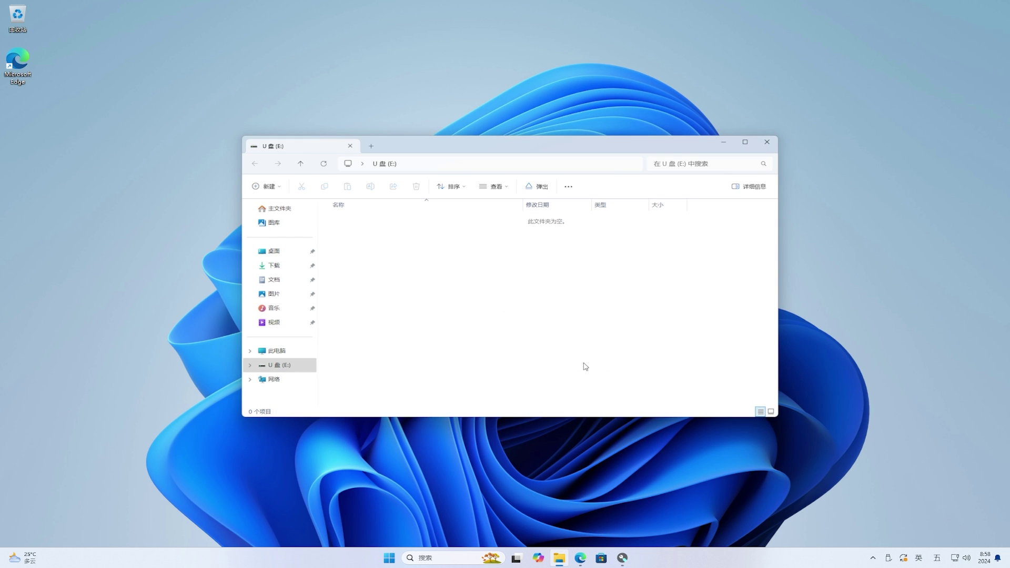
# Close the USB drive's folder window, choose SanDisk Cruzer Blade - 7.5 GB as the media, and try to create the recovery image.
pyautogui.click(766, 143)
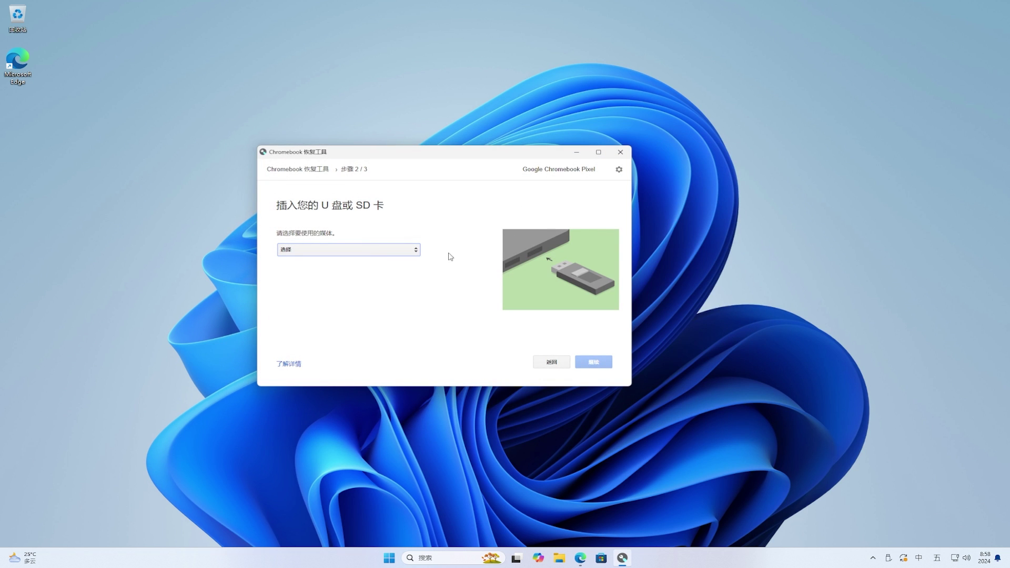
pyautogui.click(415, 251)
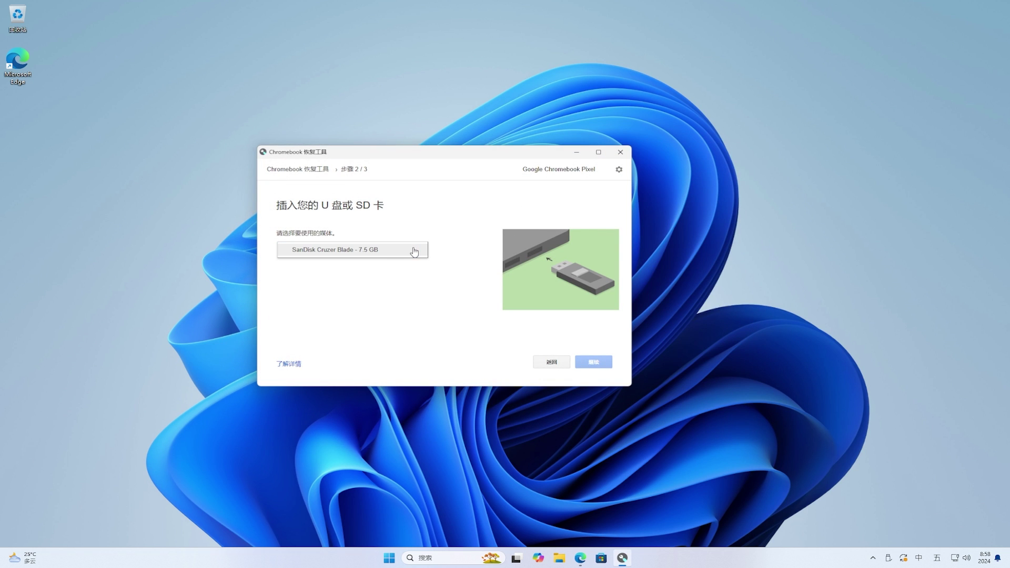
pyautogui.click(388, 252)
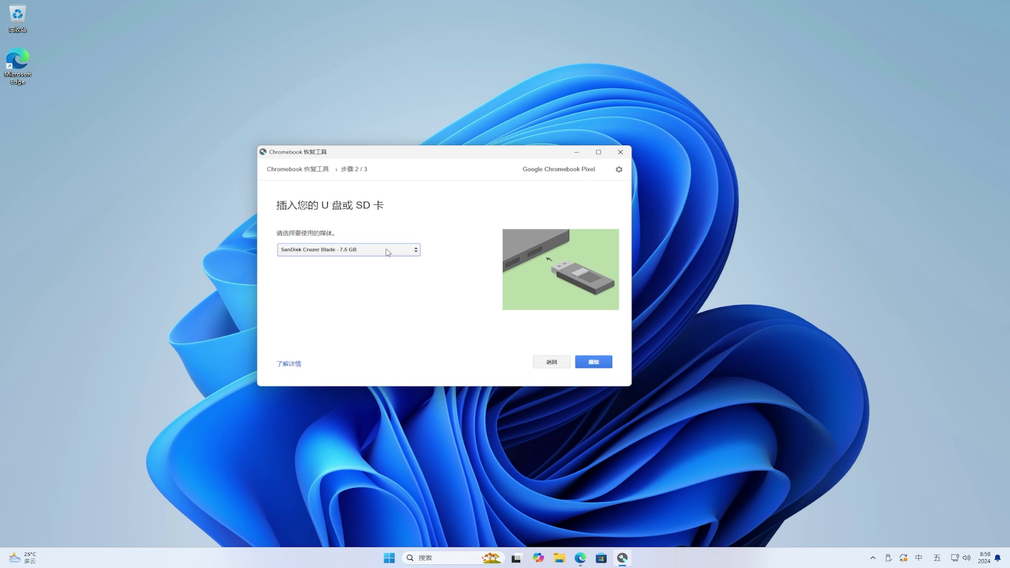
pyautogui.click(595, 363)
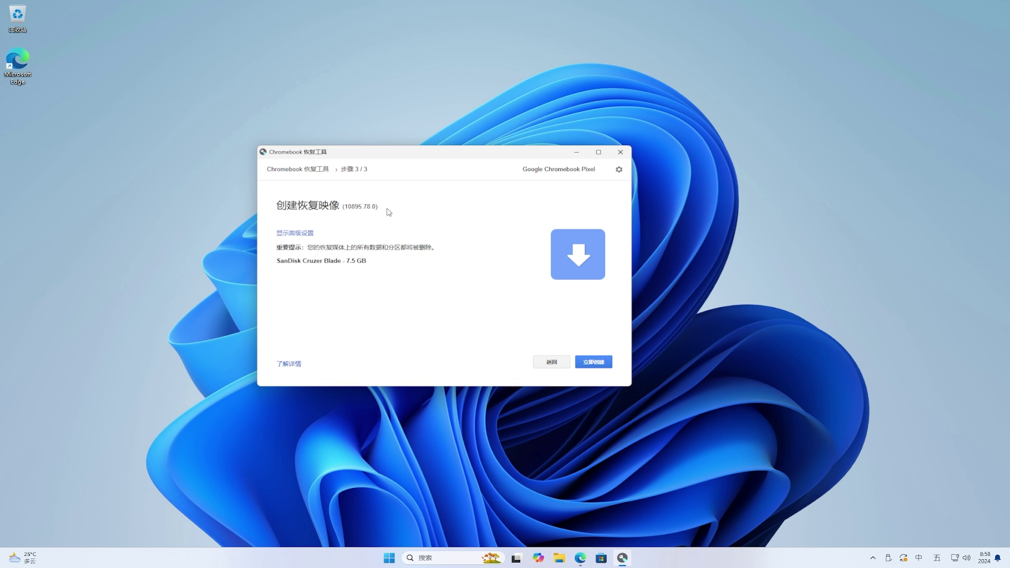
pyautogui.click(595, 363)
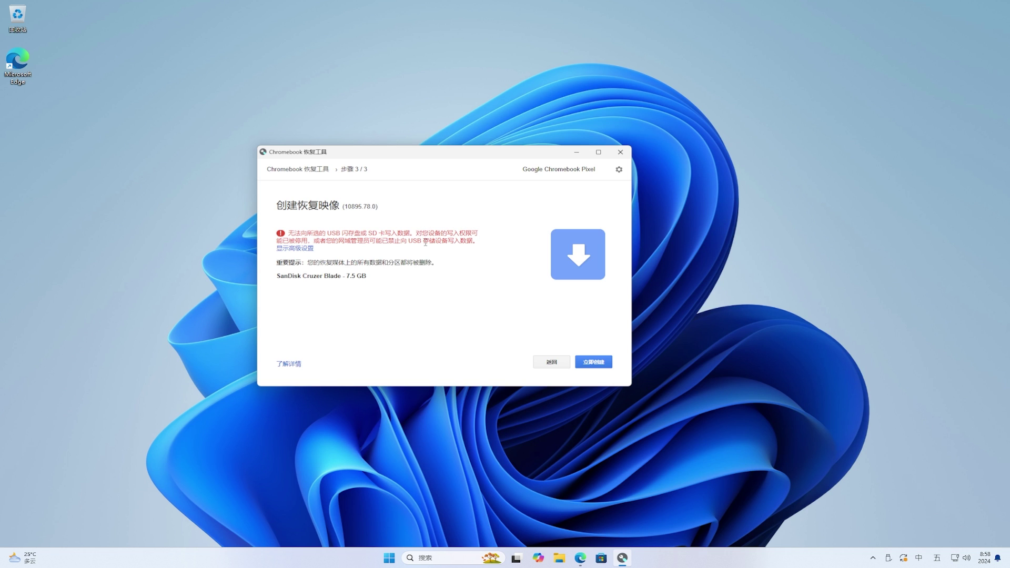
# Set the recovery channel to stable (稳定版) in the advanced settings and retry creating the recovery image.
pyautogui.click(308, 248)
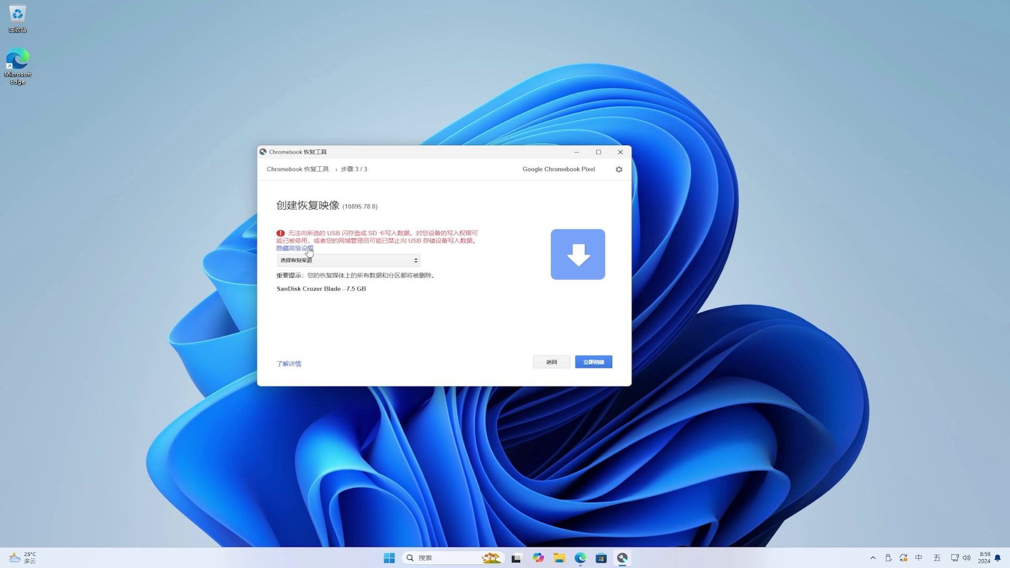
pyautogui.click(357, 261)
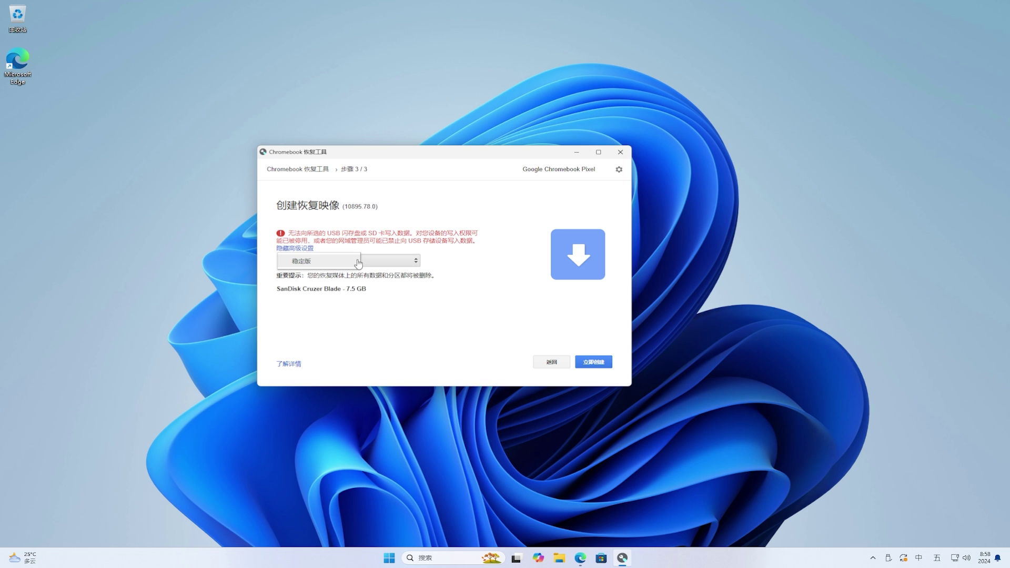
pyautogui.click(331, 263)
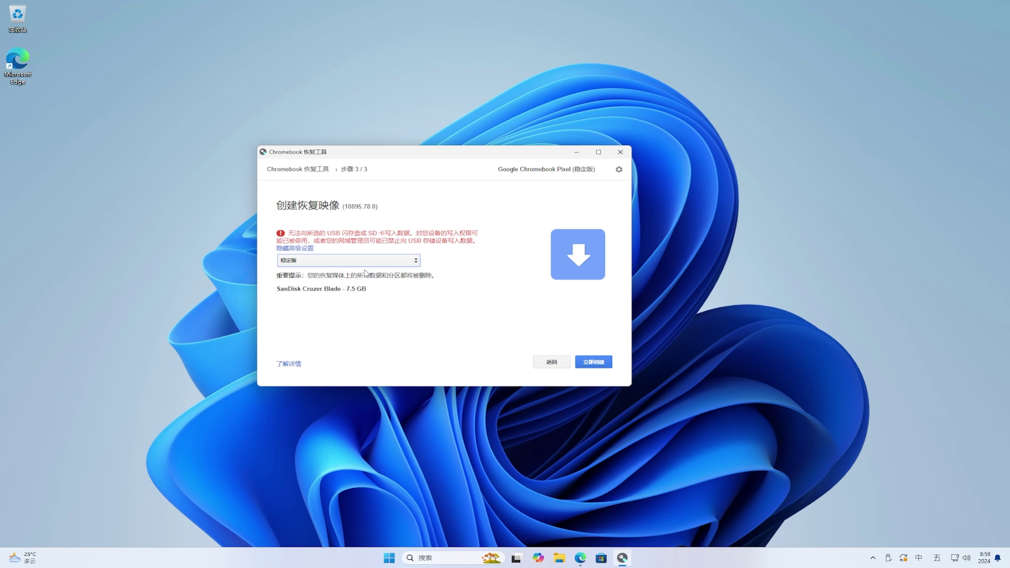
pyautogui.click(591, 366)
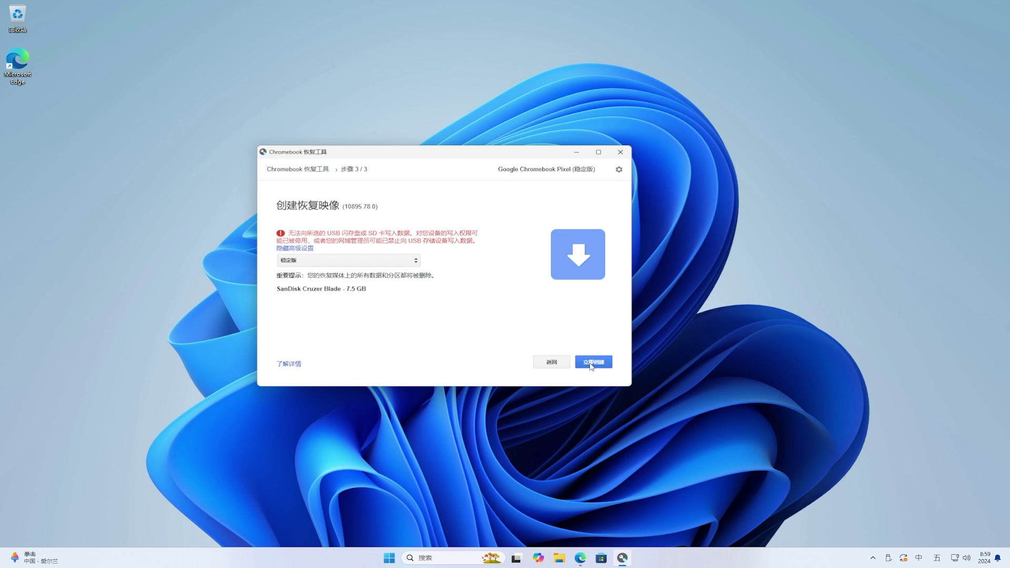
# Minimize the recovery utility and create a new text document with its default name on the desktop.
pyautogui.click(577, 152)
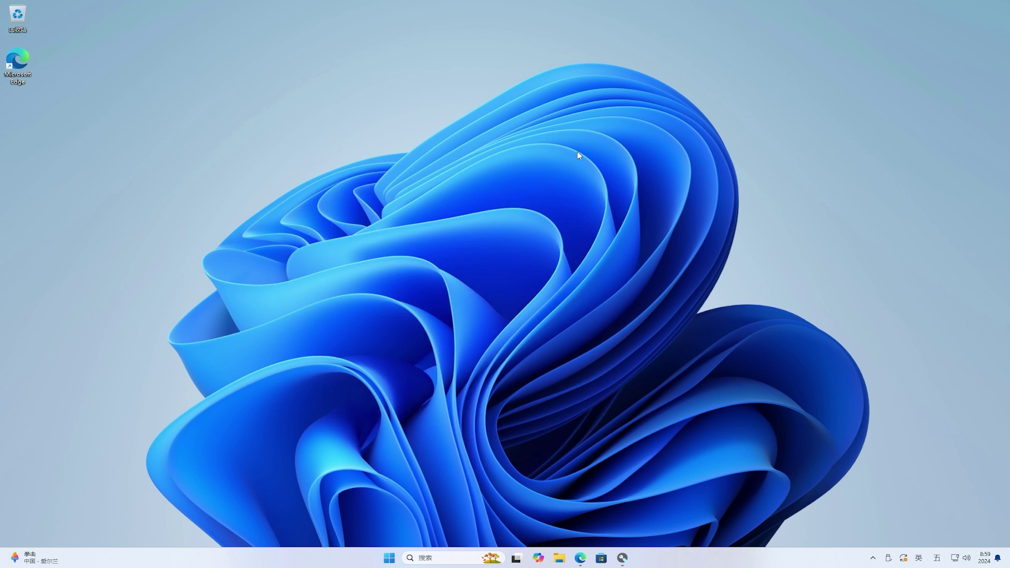
pyautogui.rightClick(176, 165)
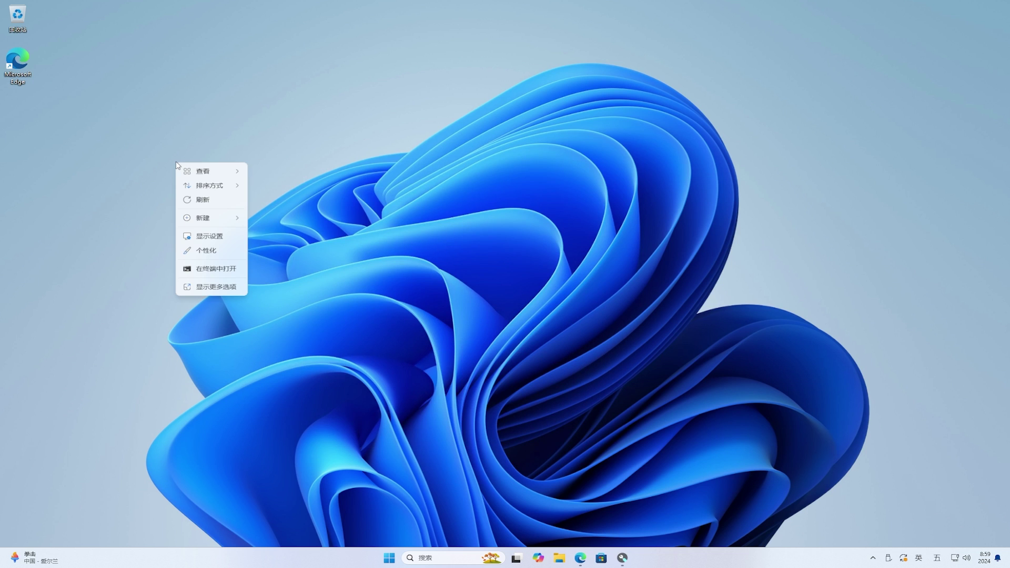
pyautogui.moveTo(213, 218)
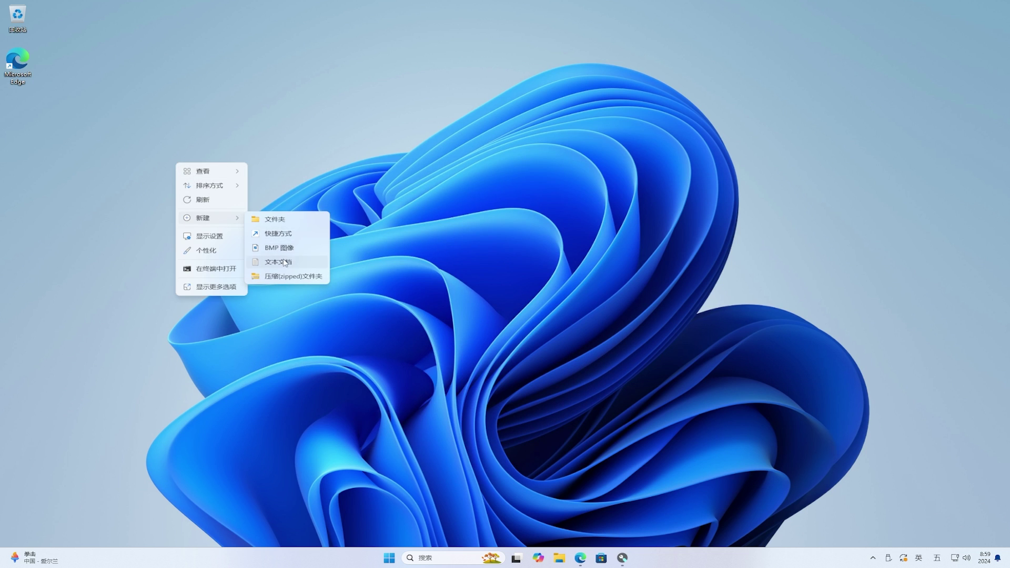
pyautogui.click(283, 261)
pyautogui.click(200, 197)
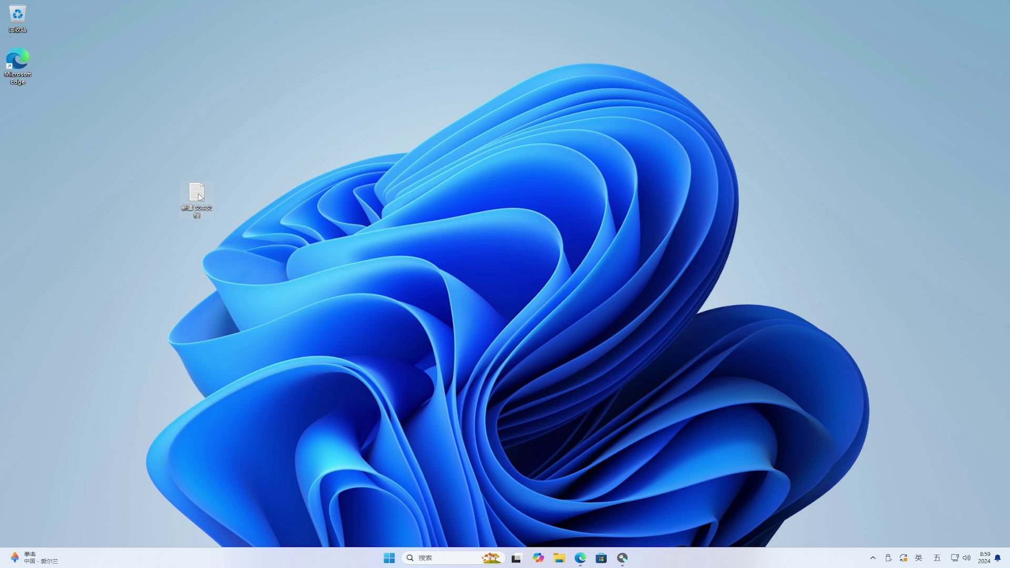
# Move the new text document from the desktop to the USB drive (E:) to test writing to it.
pyautogui.rightClick(199, 194)
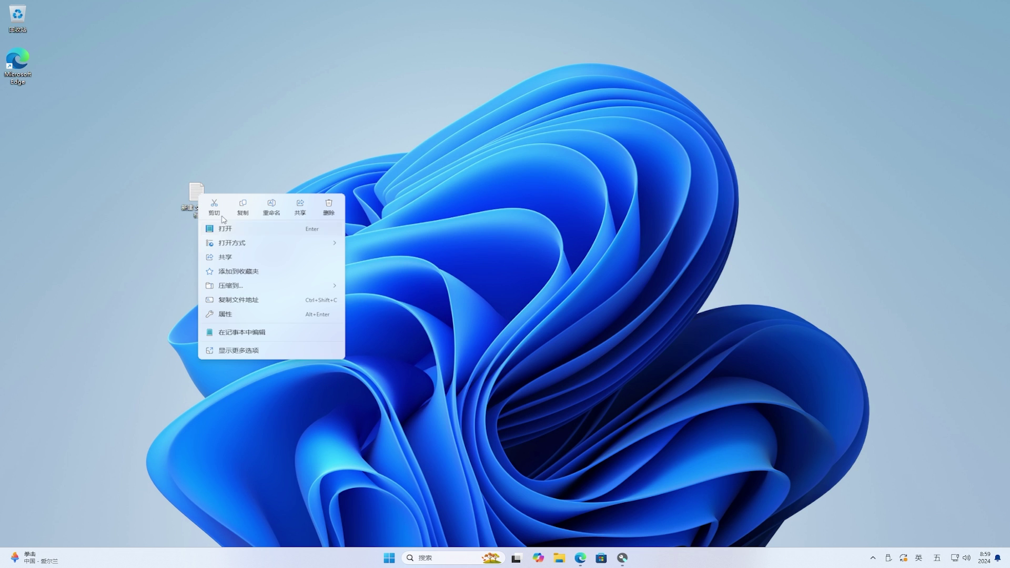
pyautogui.click(214, 207)
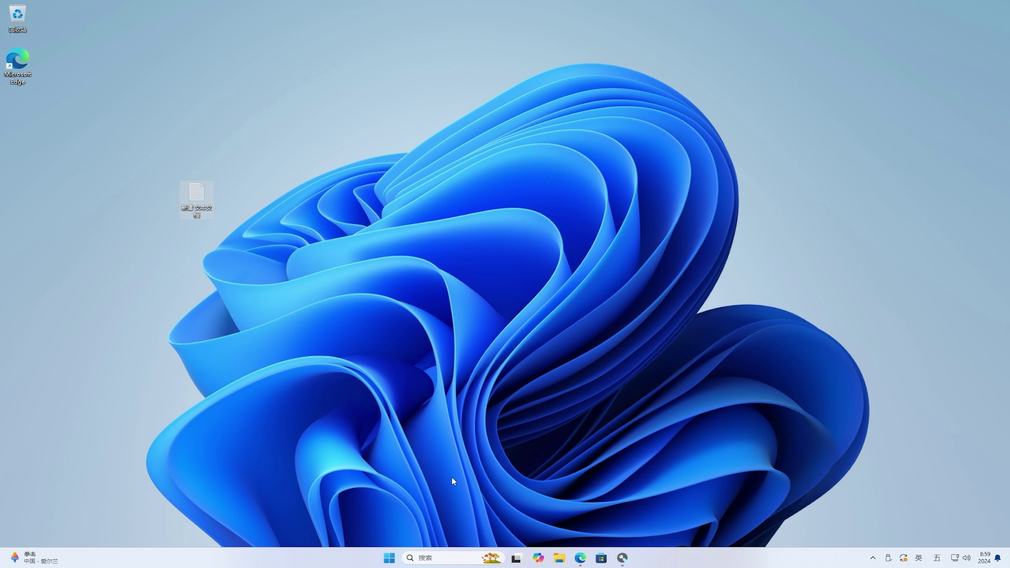
pyautogui.click(559, 559)
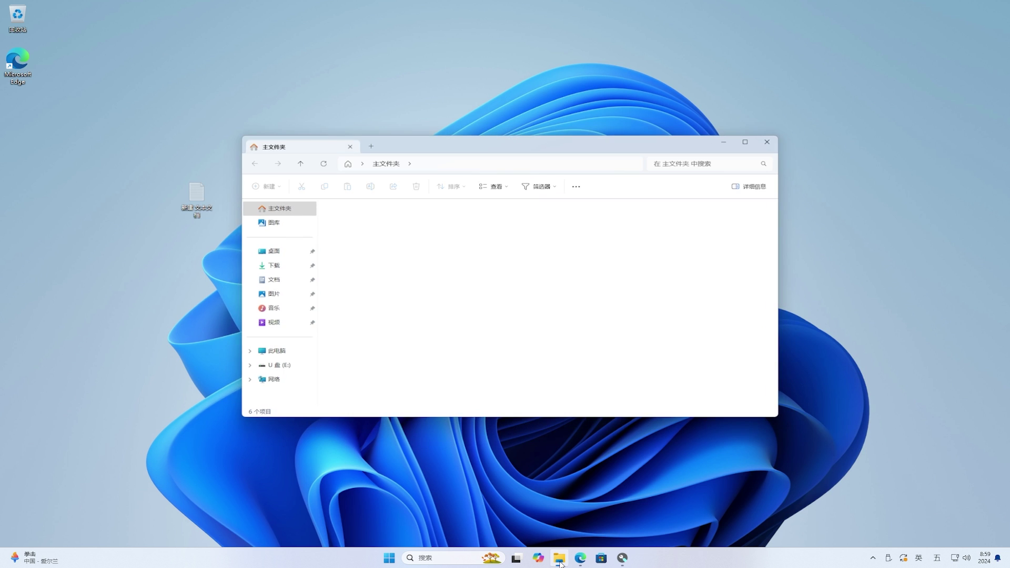
pyautogui.click(287, 368)
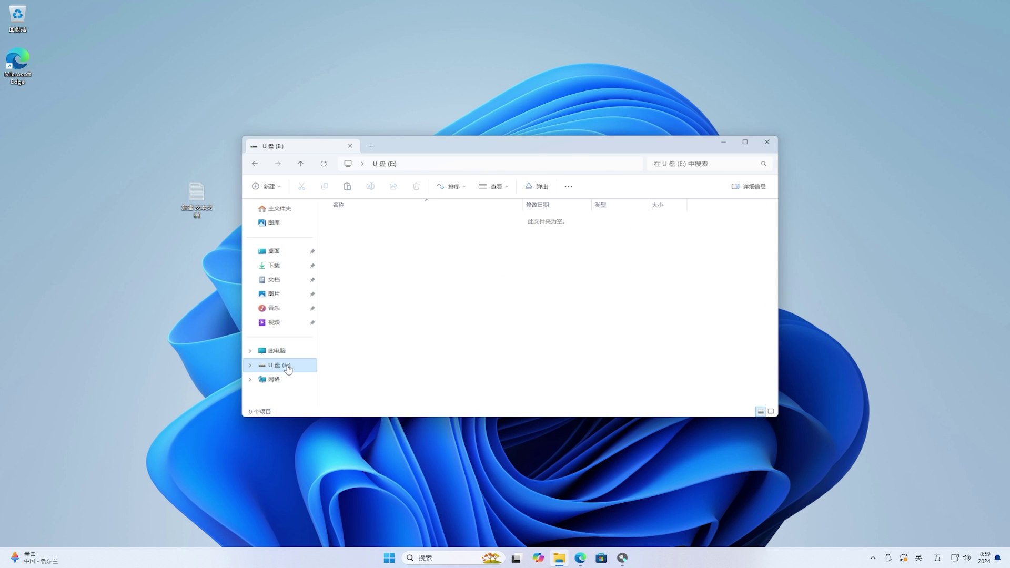
pyautogui.rightClick(401, 291)
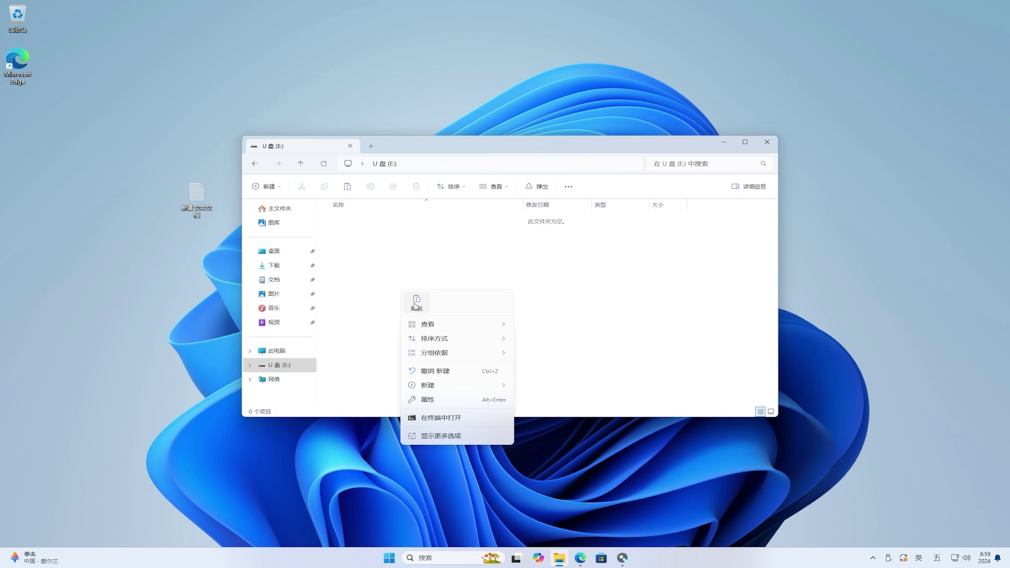
pyautogui.click(416, 302)
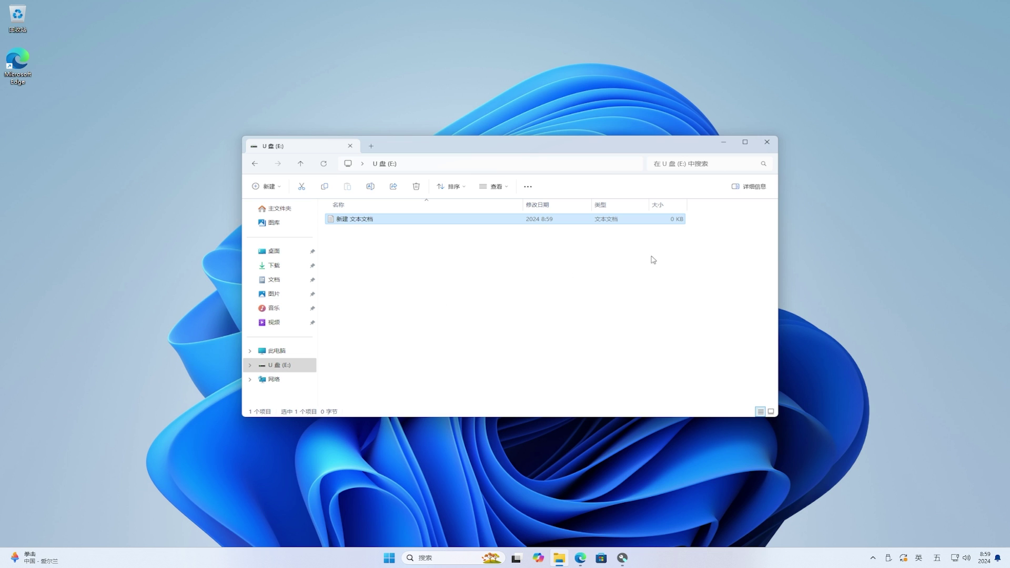
pyautogui.click(731, 227)
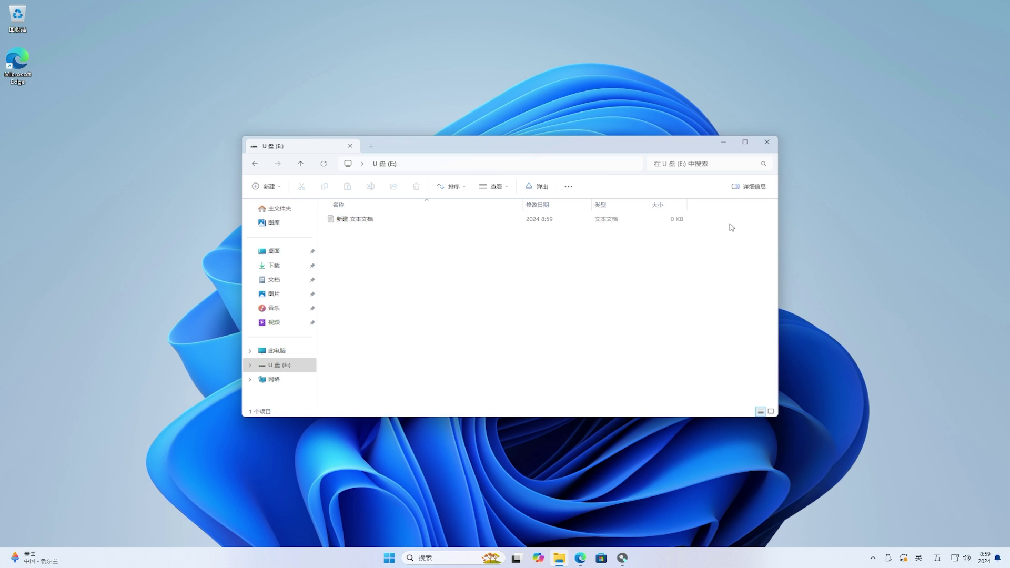
# Quick-format the USB drive (E:) with the FAT32 file system, then close the format dialog and the drive's folder window.
pyautogui.rightClick(279, 365)
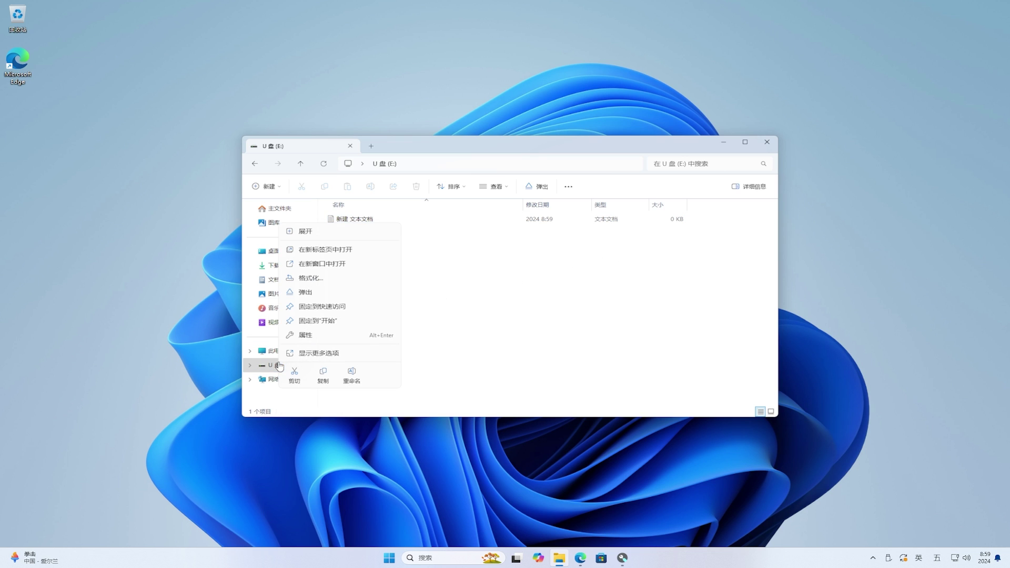
pyautogui.click(321, 278)
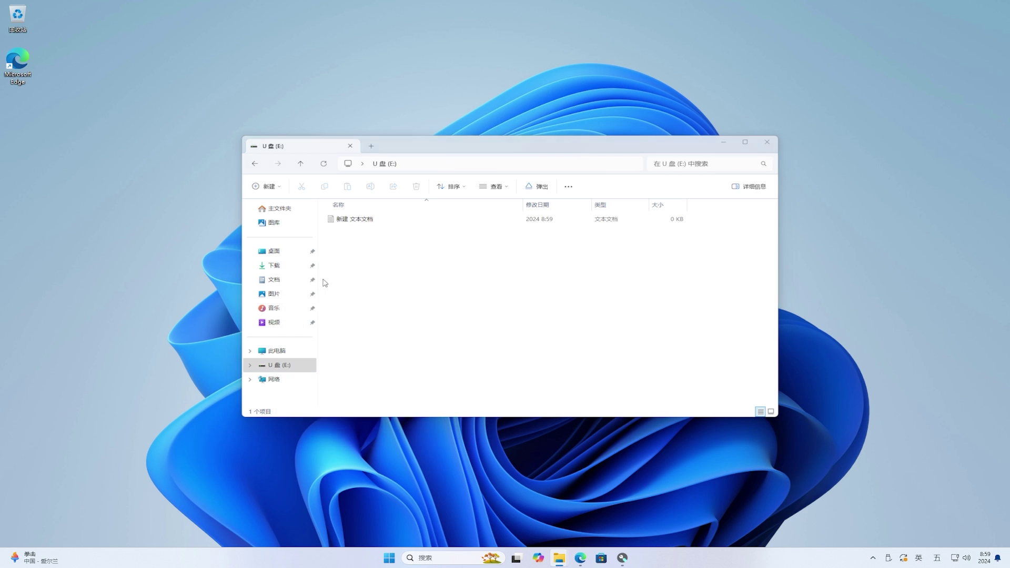
pyautogui.click(767, 142)
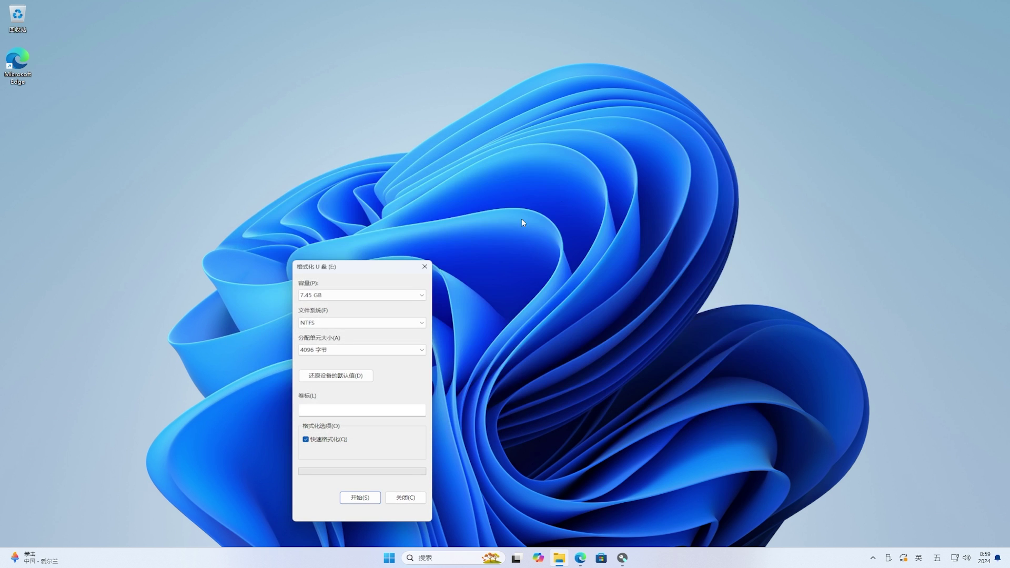
pyautogui.click(363, 322)
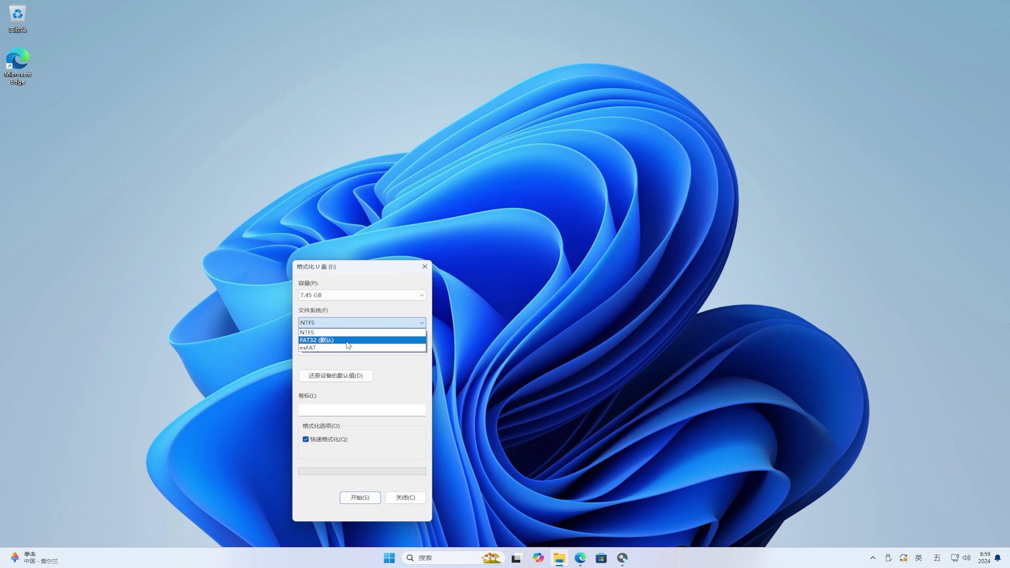
pyautogui.click(348, 343)
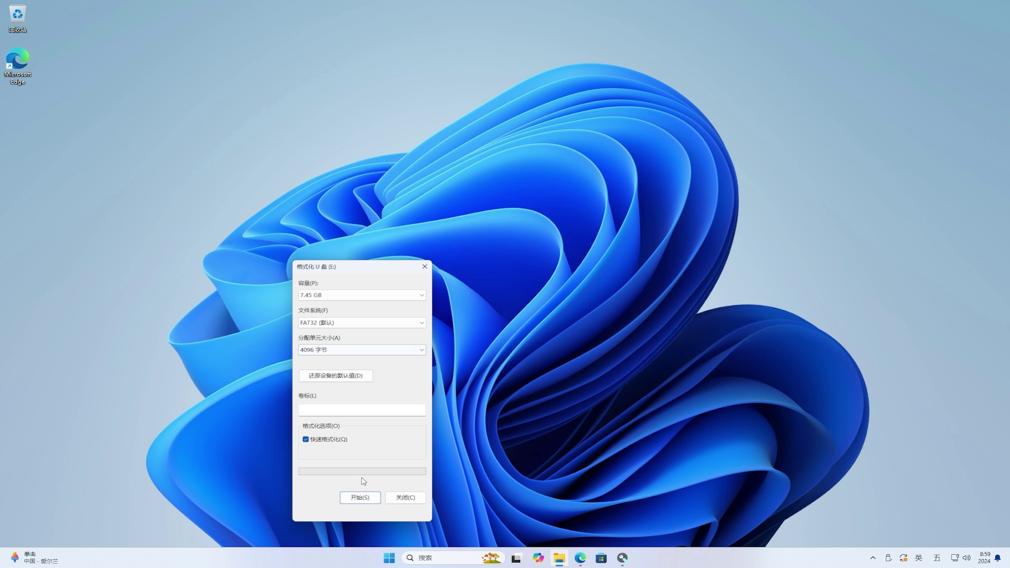
pyautogui.click(363, 497)
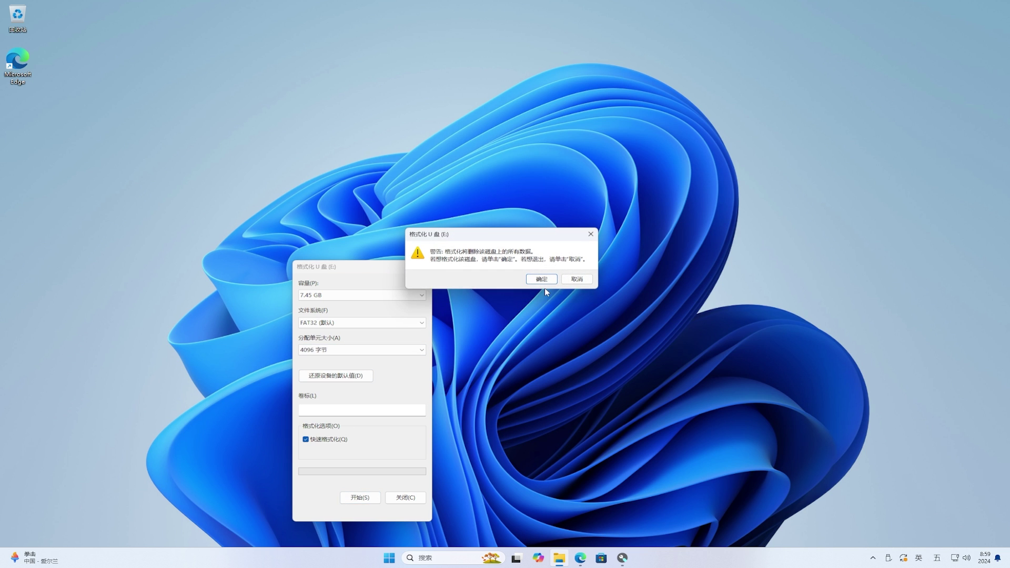
pyautogui.click(546, 280)
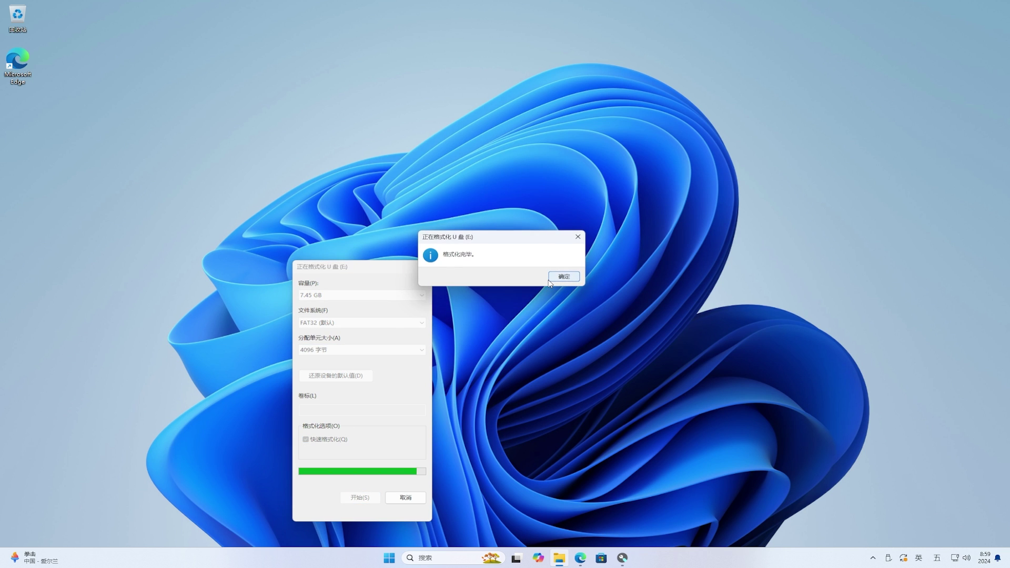
pyautogui.click(560, 278)
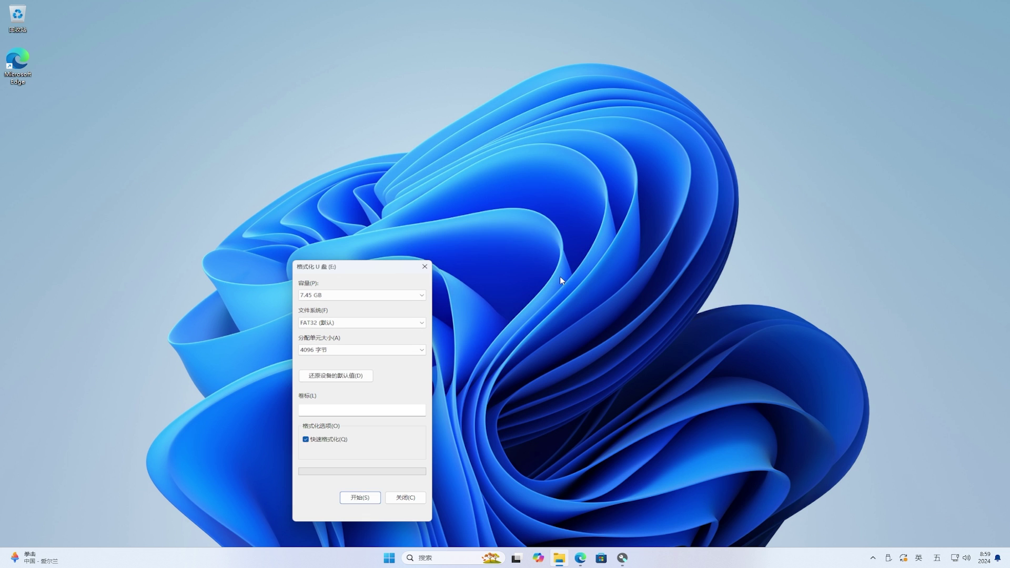
pyautogui.click(423, 497)
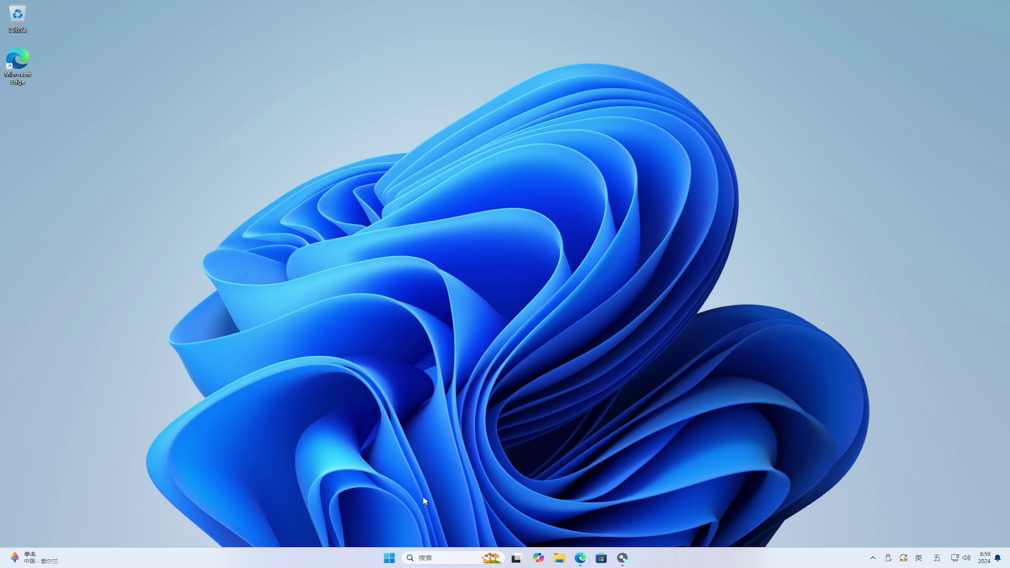
# Switch back to the Chromebook Recovery Utility, reselect the SanDisk Cruzer Blade, and retry creating the recovery image.
pyautogui.click(622, 558)
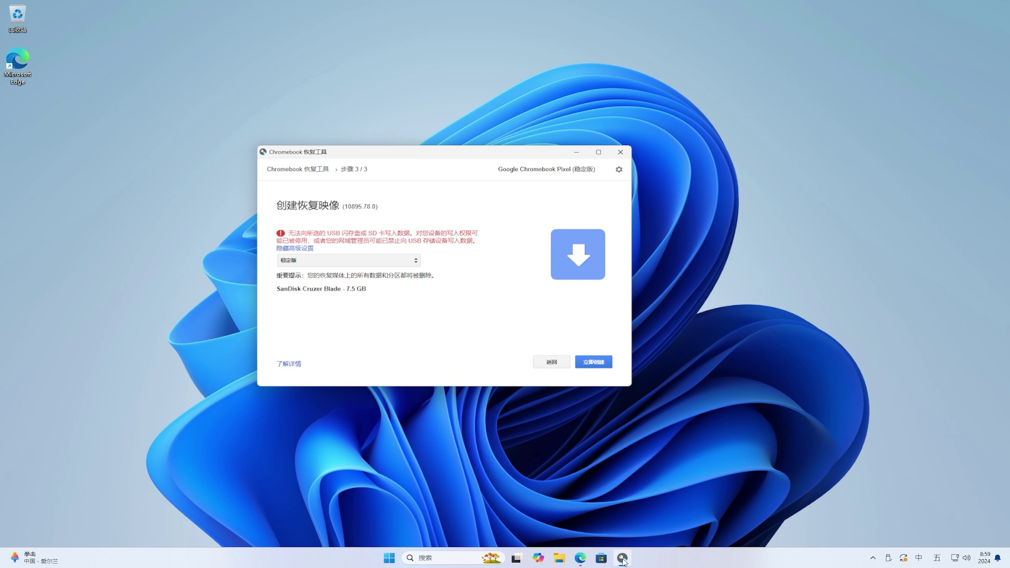
pyautogui.click(551, 367)
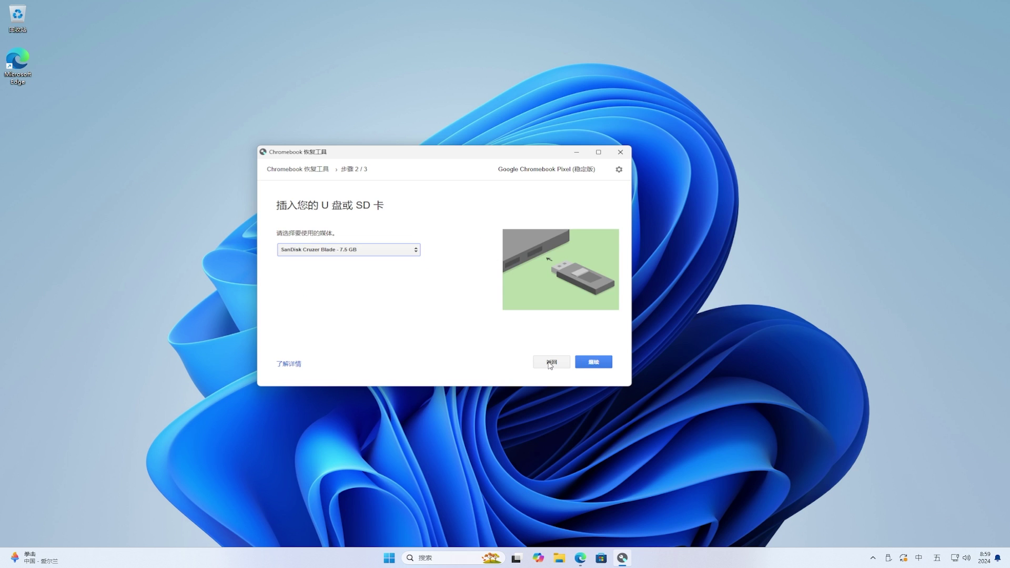
pyautogui.click(592, 365)
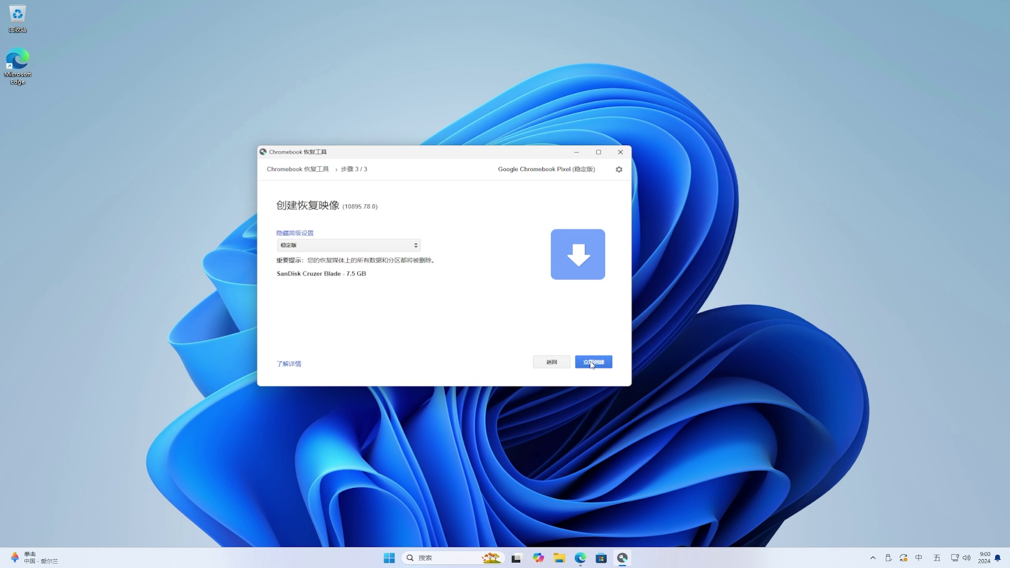
pyautogui.click(592, 365)
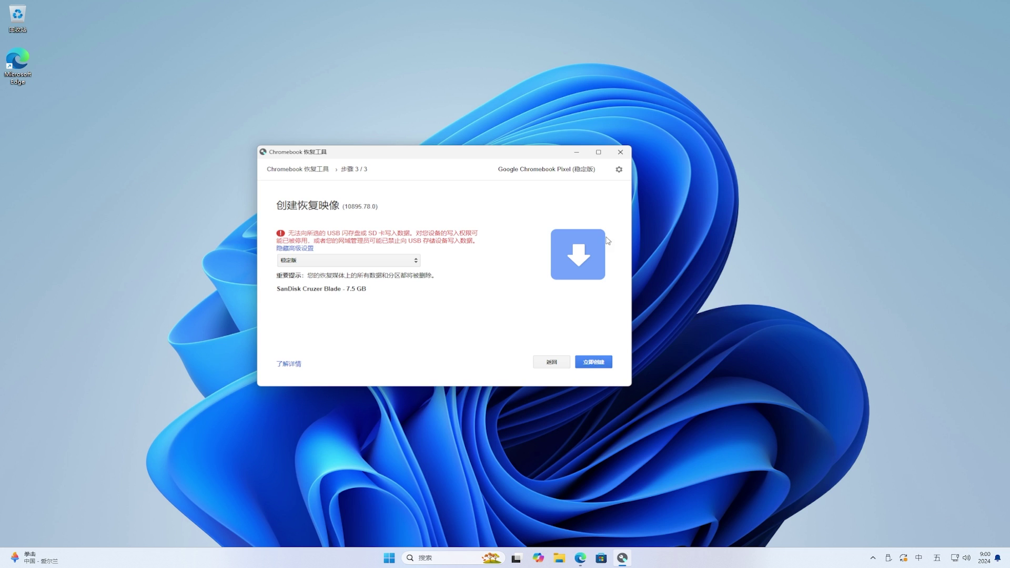
# Erase the SanDisk Cruzer Blade - 7.5 GB with the recovery utility's erase media function (清空恢复媒体) and allow the device changes.
pyautogui.click(619, 170)
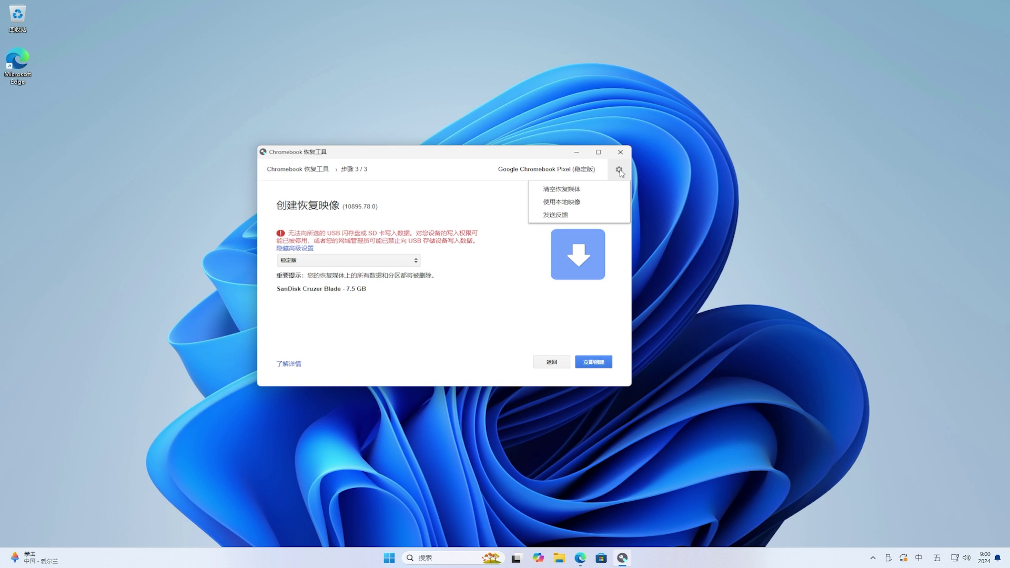
pyautogui.click(613, 190)
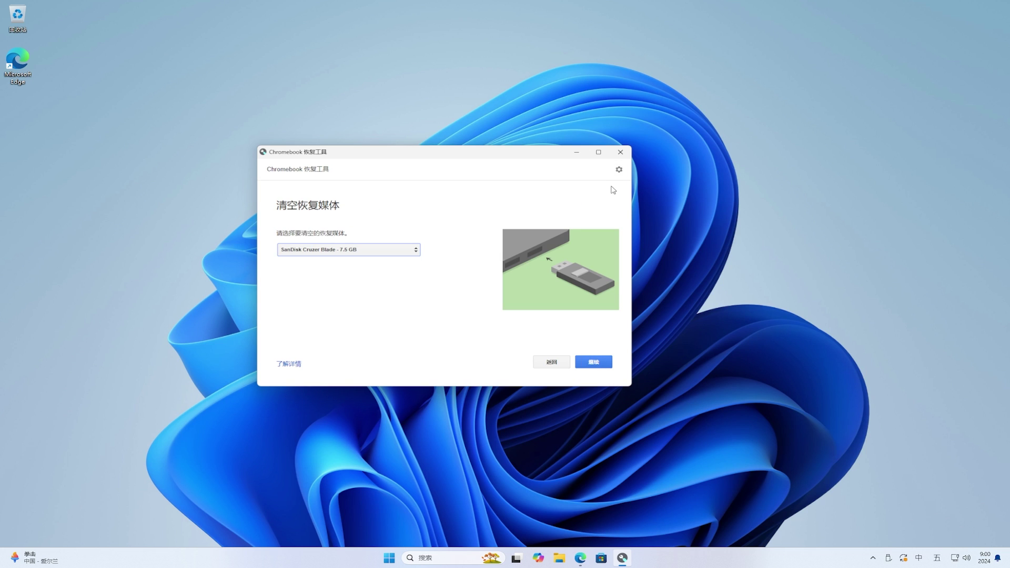
pyautogui.click(593, 363)
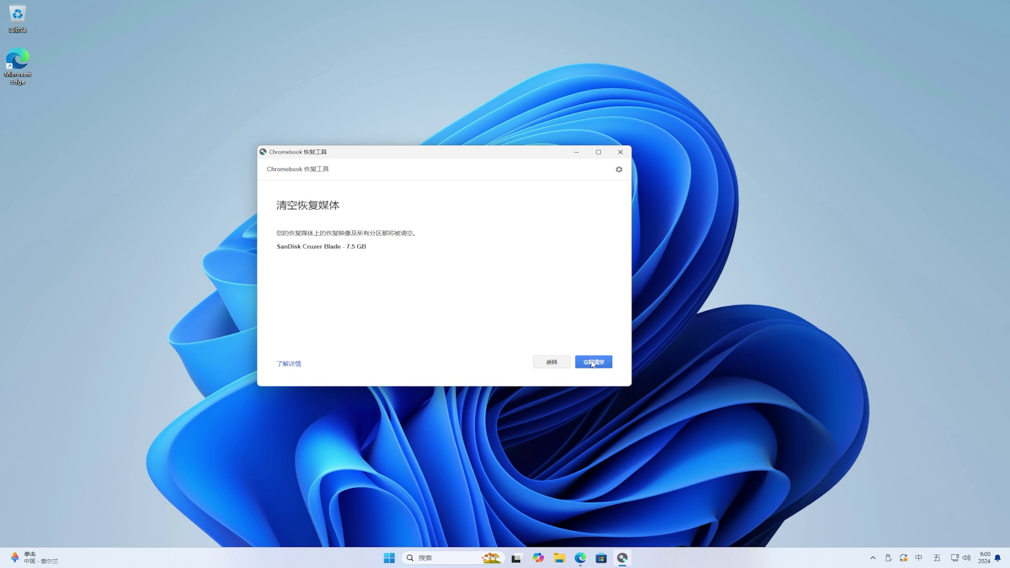
pyautogui.click(593, 363)
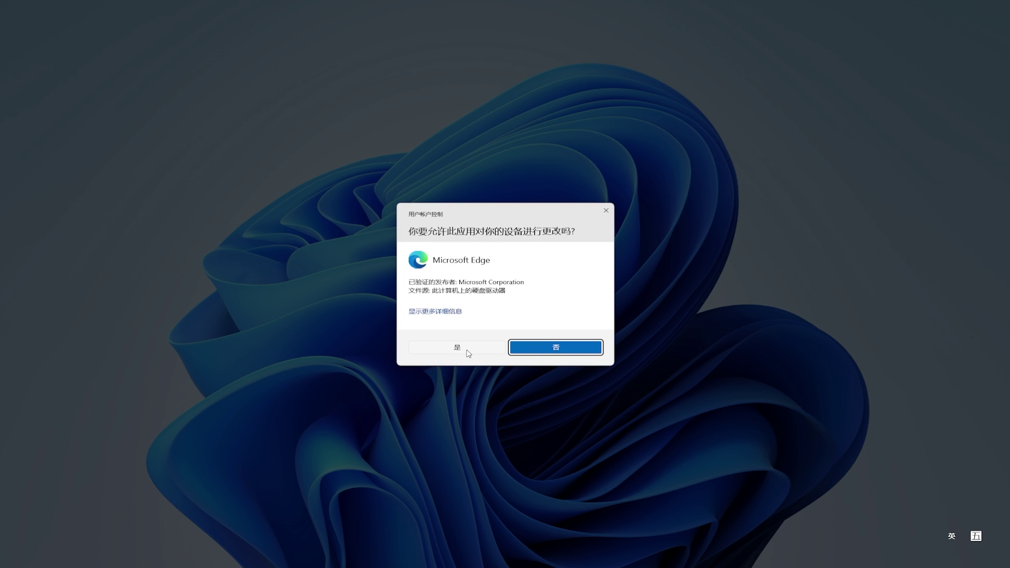
pyautogui.click(462, 349)
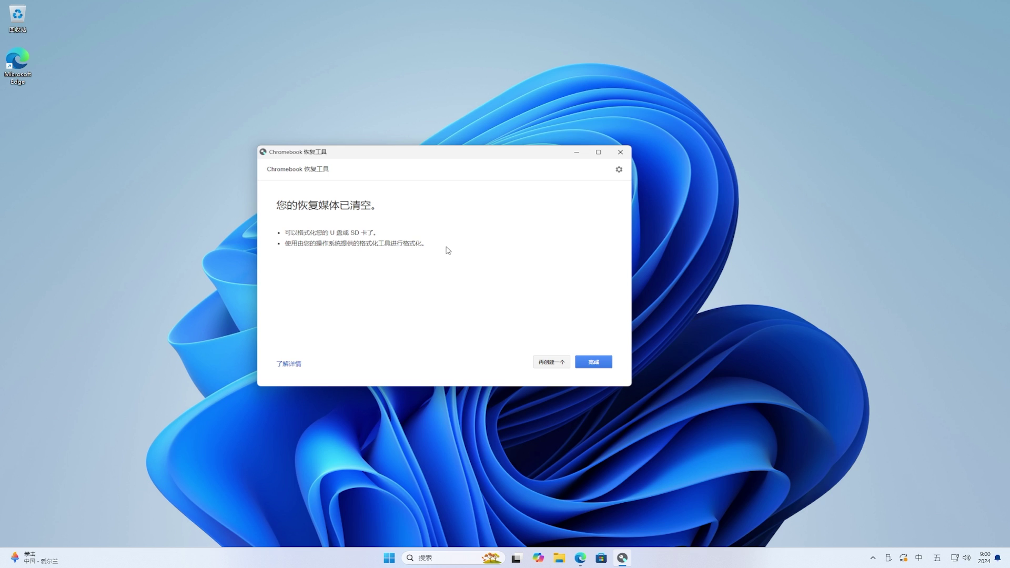
# Start creating another recovery media and select Google ChromeOS Flex as the manufacturer and ChromeOS Flex as the product.
pyautogui.click(551, 362)
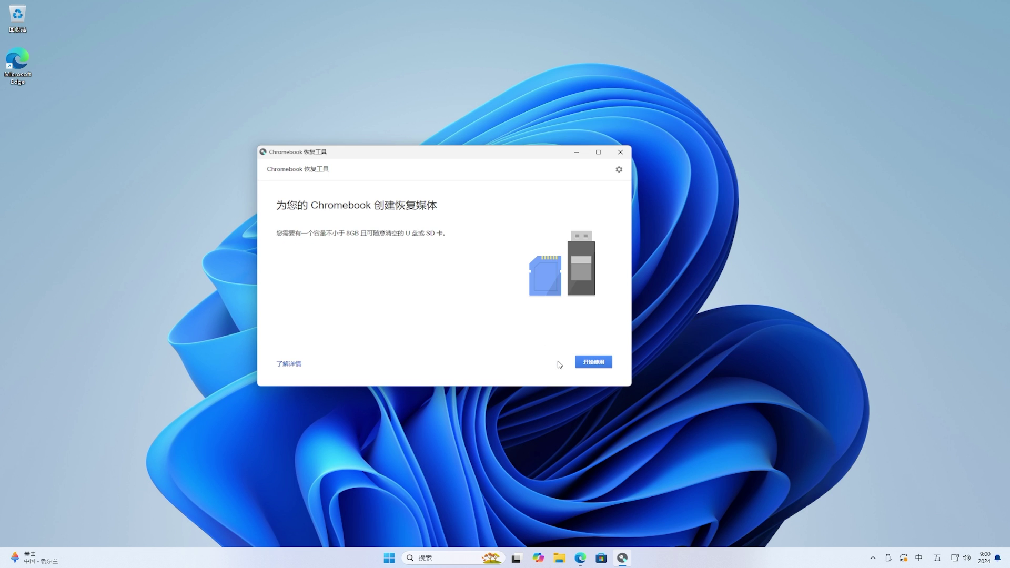
pyautogui.click(603, 364)
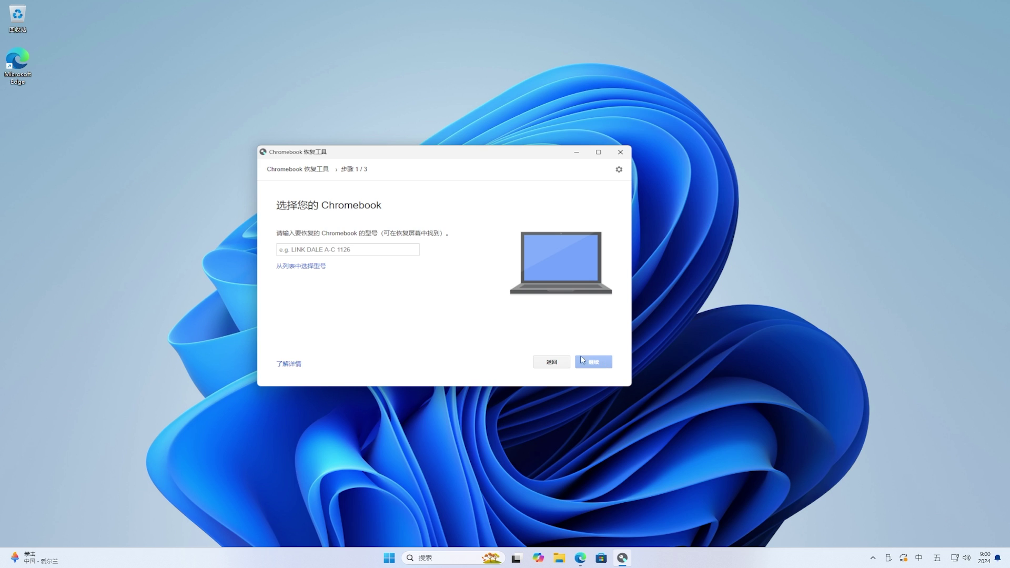
pyautogui.click(310, 266)
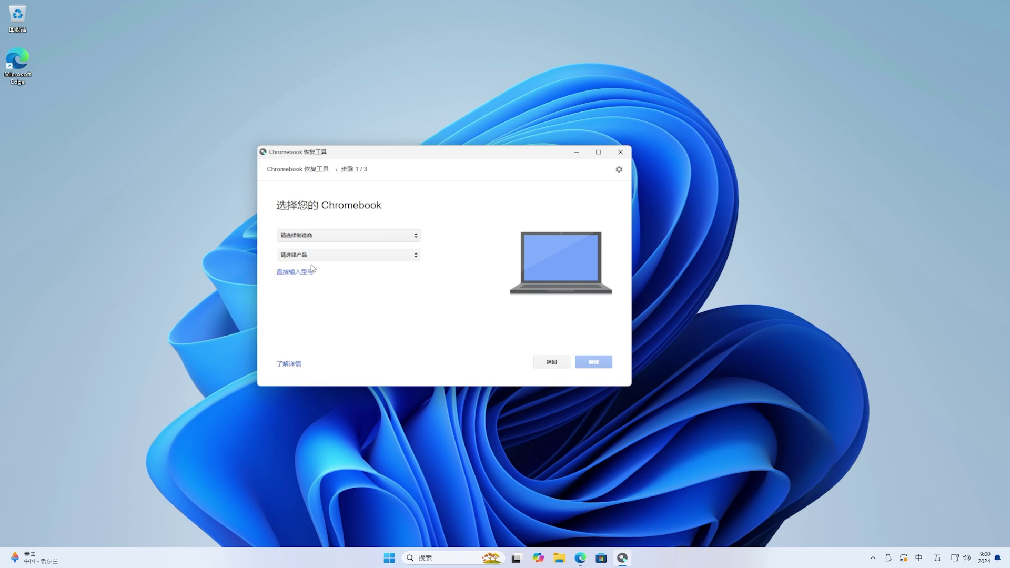
pyautogui.click(321, 236)
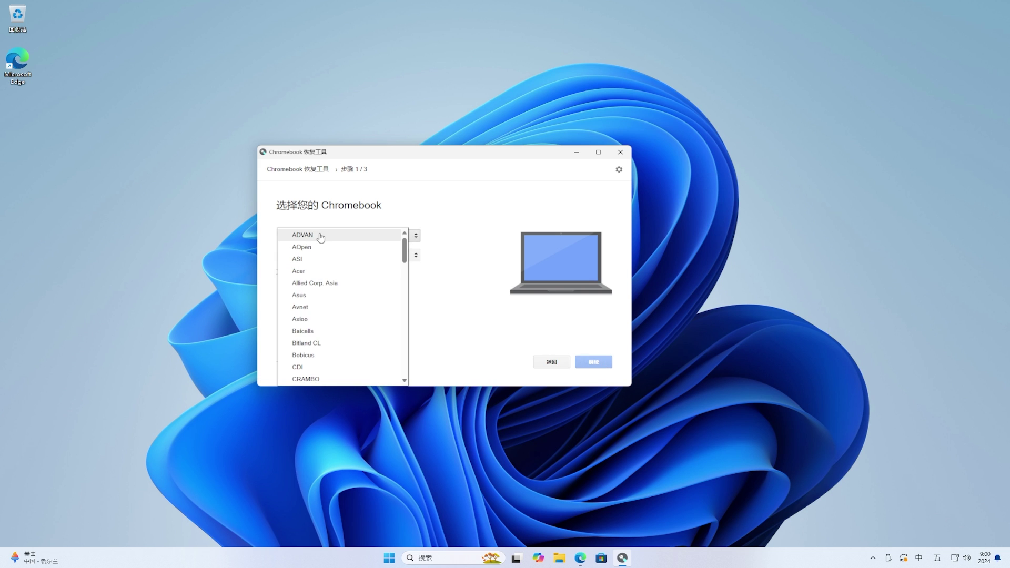
pyautogui.moveTo(405, 249); pyautogui.dragTo(405, 280)
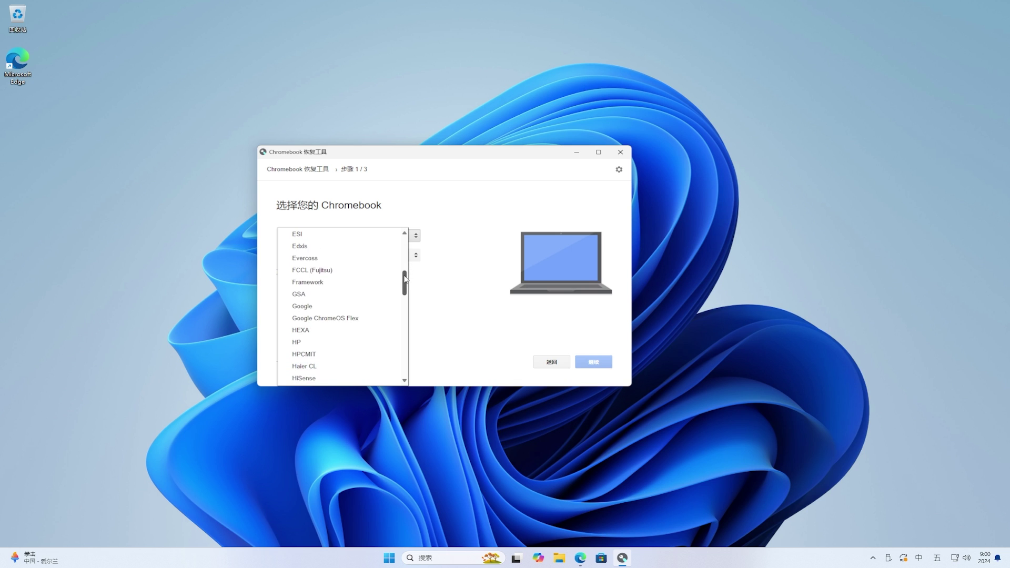
pyautogui.click(357, 319)
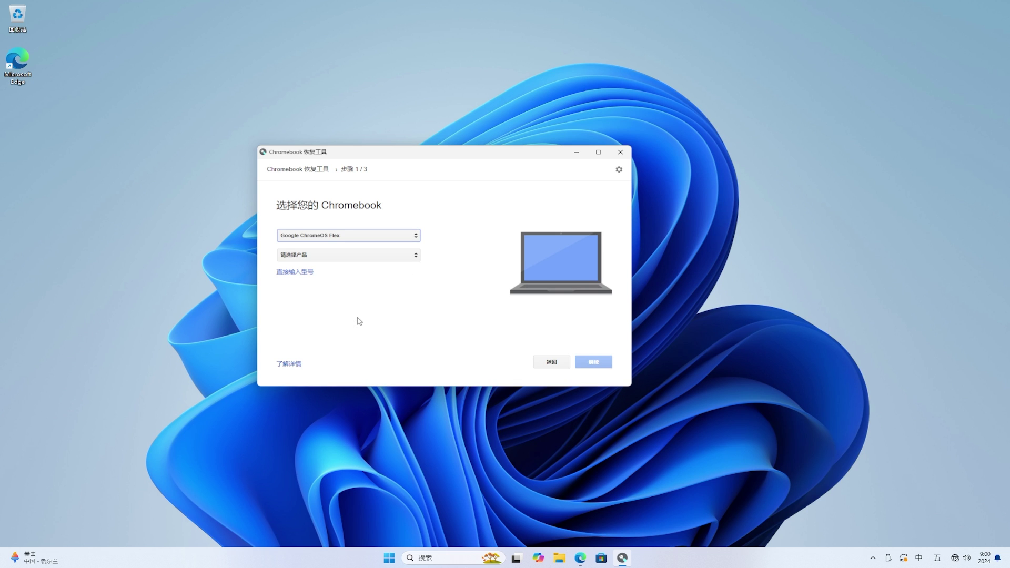
pyautogui.click(358, 258)
pyautogui.click(352, 258)
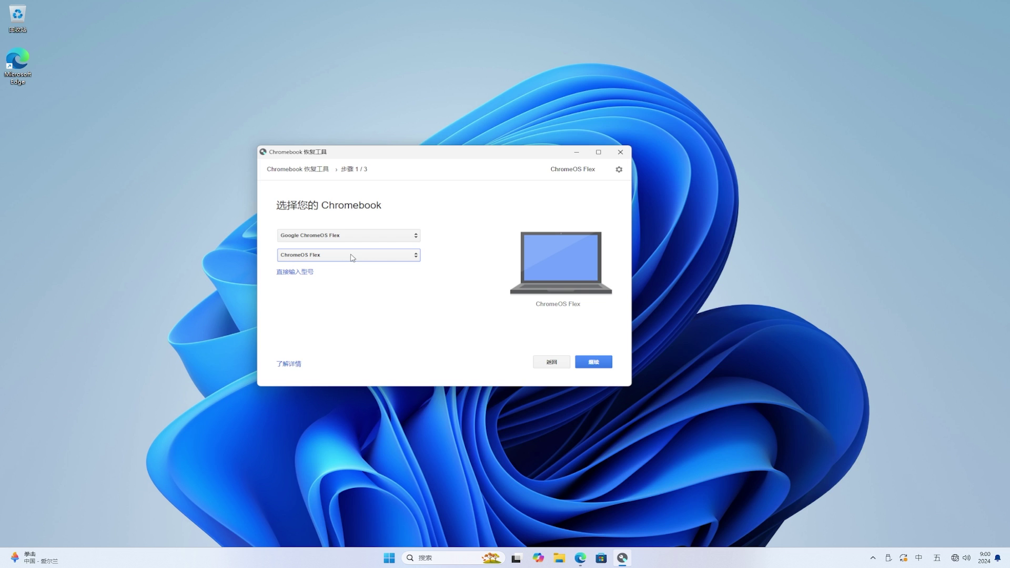
pyautogui.click(598, 363)
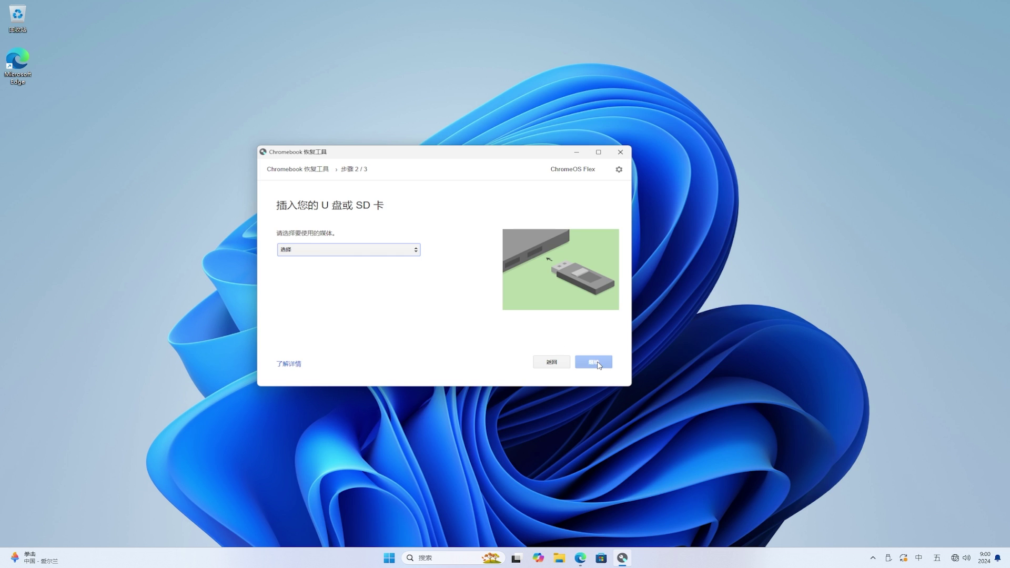
# Choose SanDisk Cruzer Blade - 7.5 GB as the media for the ChromeOS Flex image and continue to the image creation page.
pyautogui.click(383, 251)
pyautogui.click(383, 251)
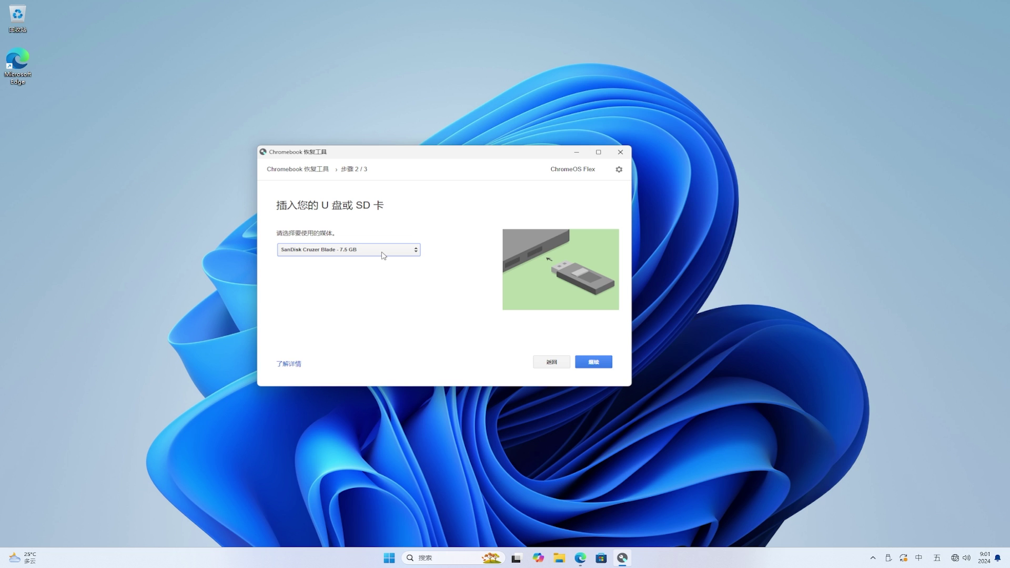
pyautogui.click(596, 362)
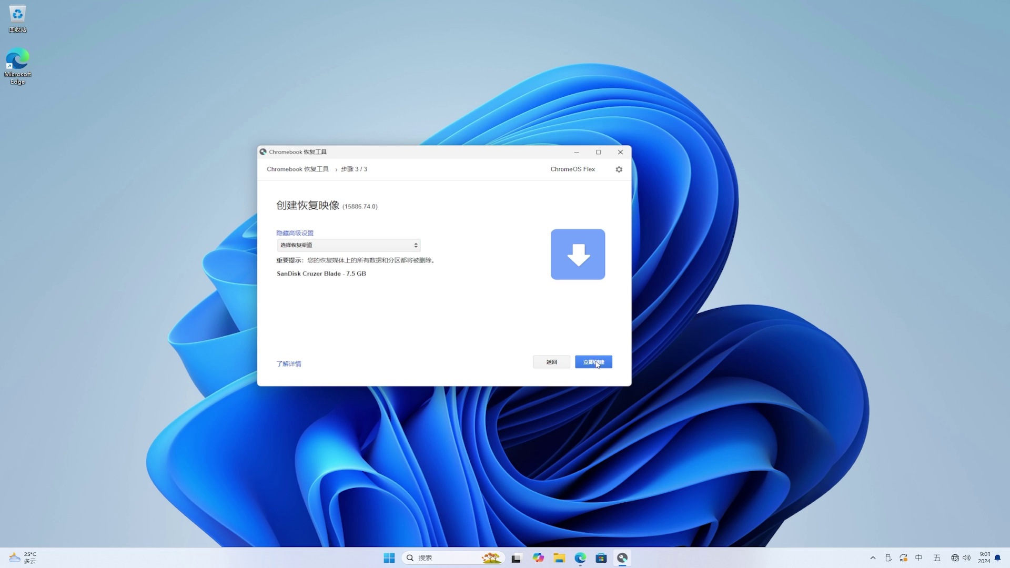
# Set the ChromeOS Flex recovery channel to stable (稳定版) and try to create the recovery image.
pyautogui.click(377, 247)
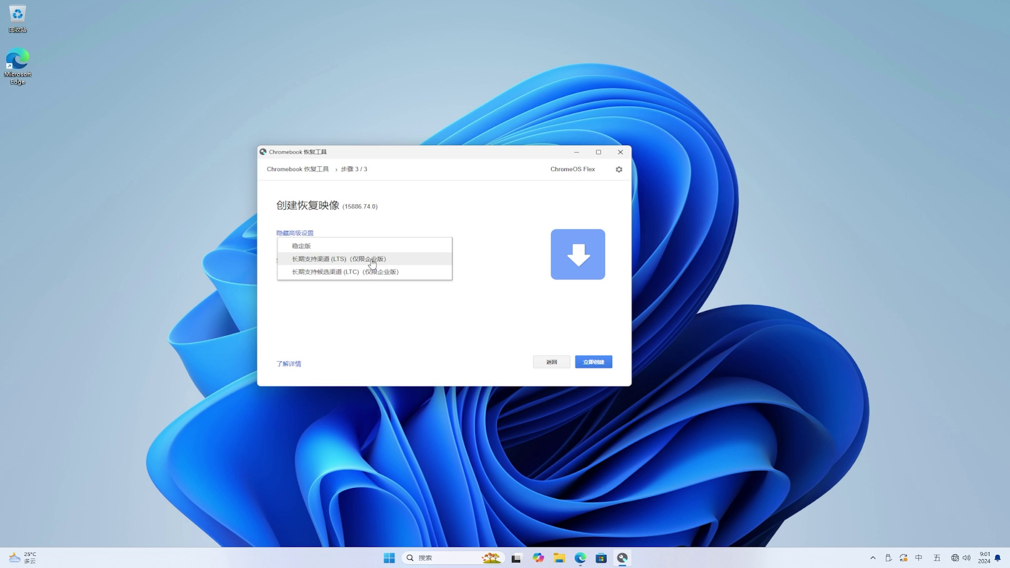
pyautogui.click(368, 247)
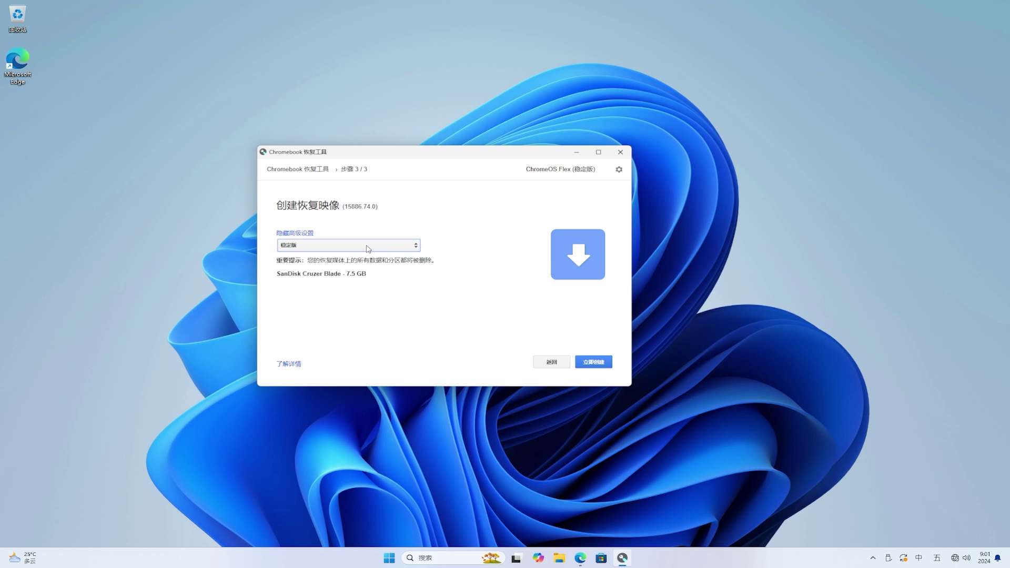
pyautogui.click(592, 364)
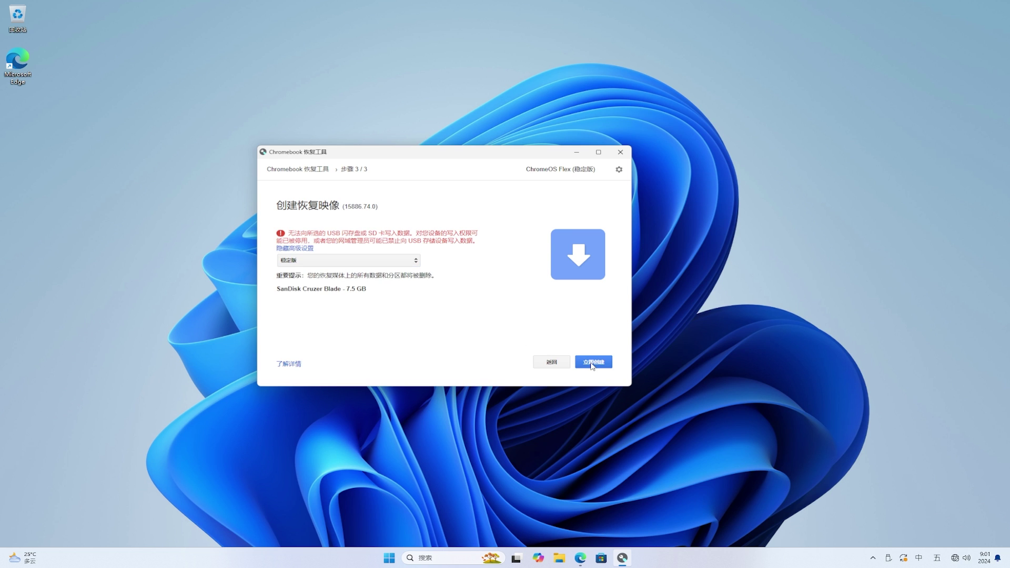
# Try creating the recovery image with the long-term support channel (LTS), then set the channel back to stable (稳定版).
pyautogui.click(371, 262)
pyautogui.click(371, 274)
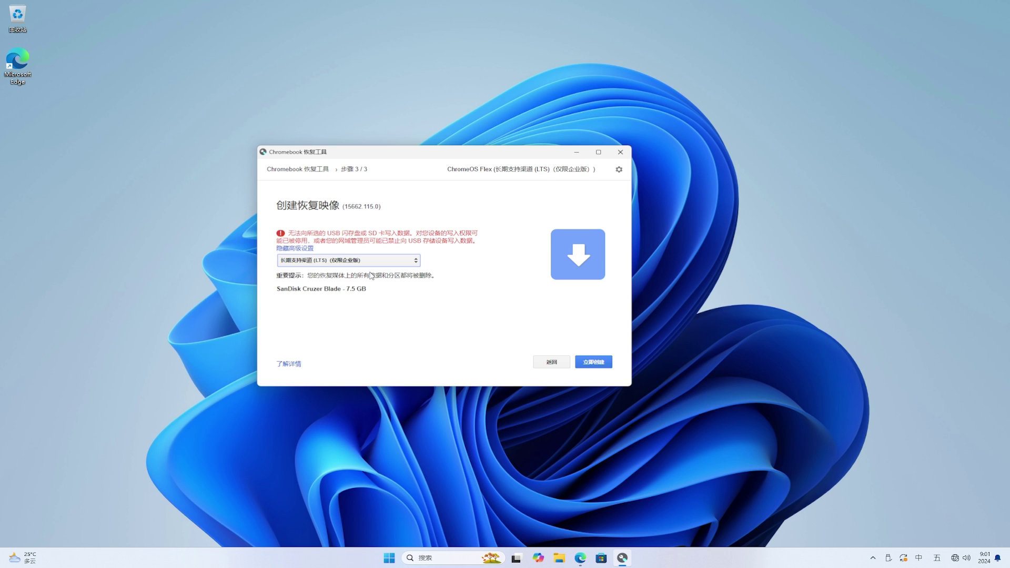
pyautogui.click(597, 363)
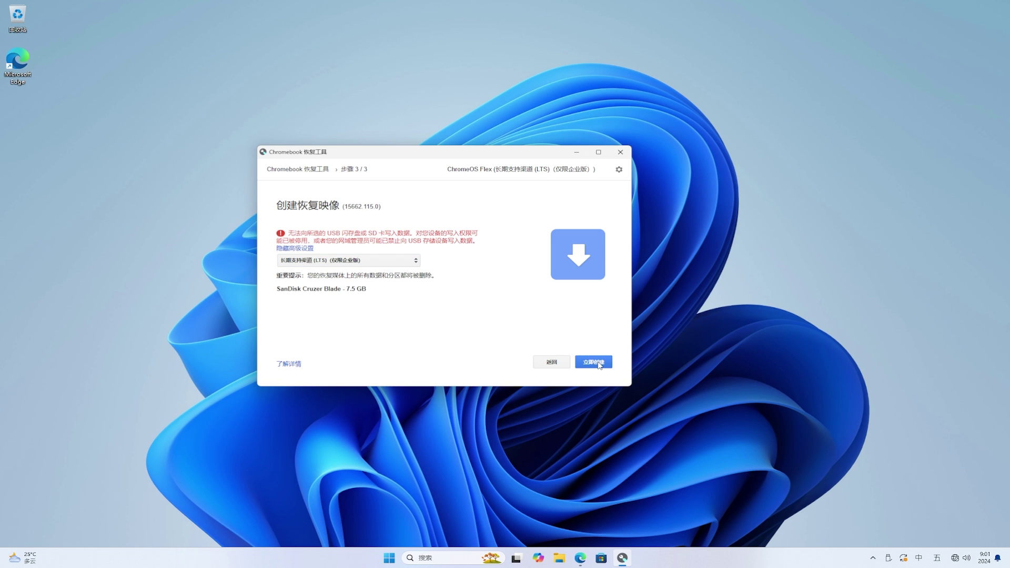
pyautogui.click(371, 261)
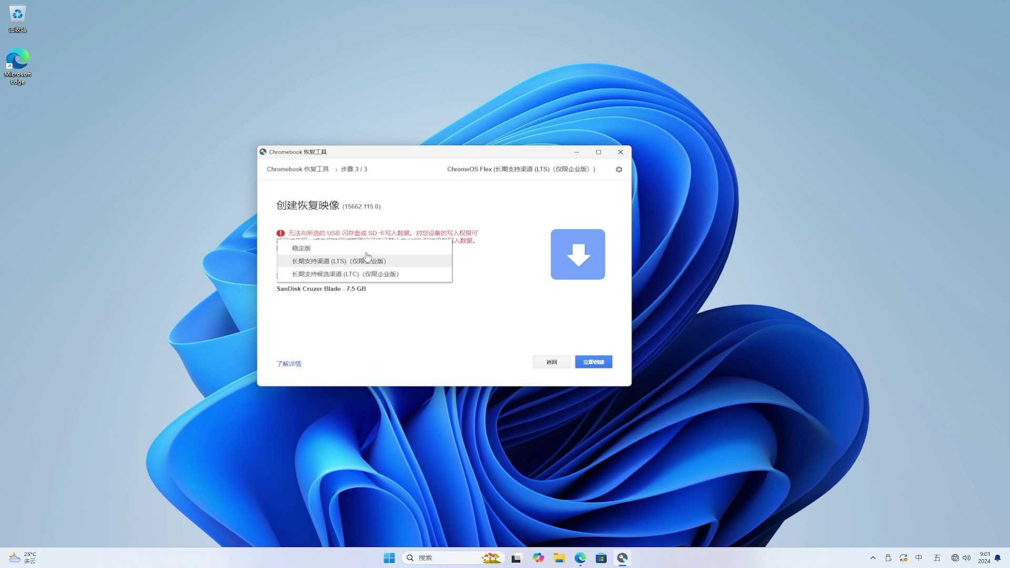
pyautogui.click(365, 249)
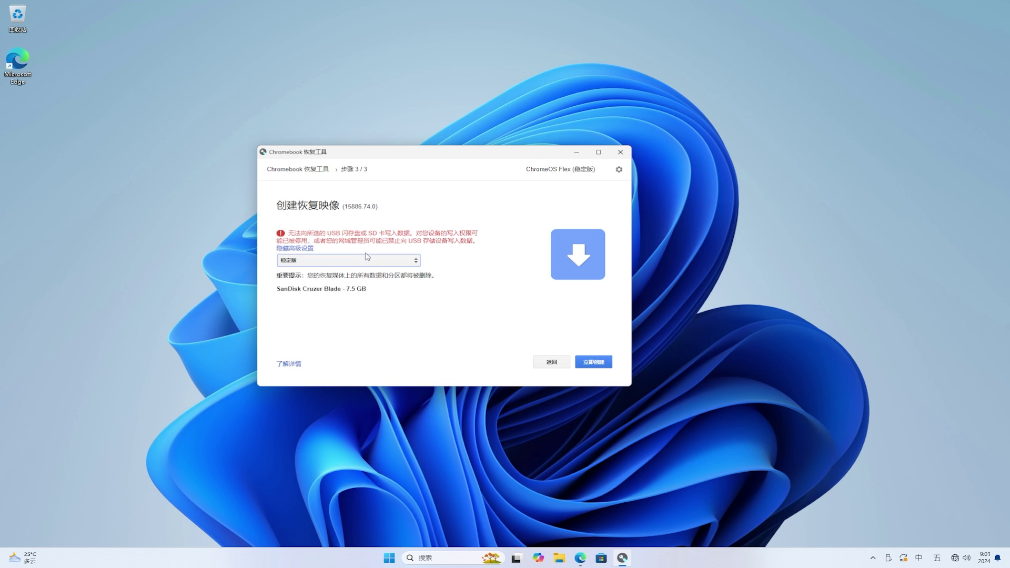
# Retry creating the stable recovery image, then open the properties of the USB drive (E:) from File Explorer.
pyautogui.click(598, 364)
pyautogui.click(561, 561)
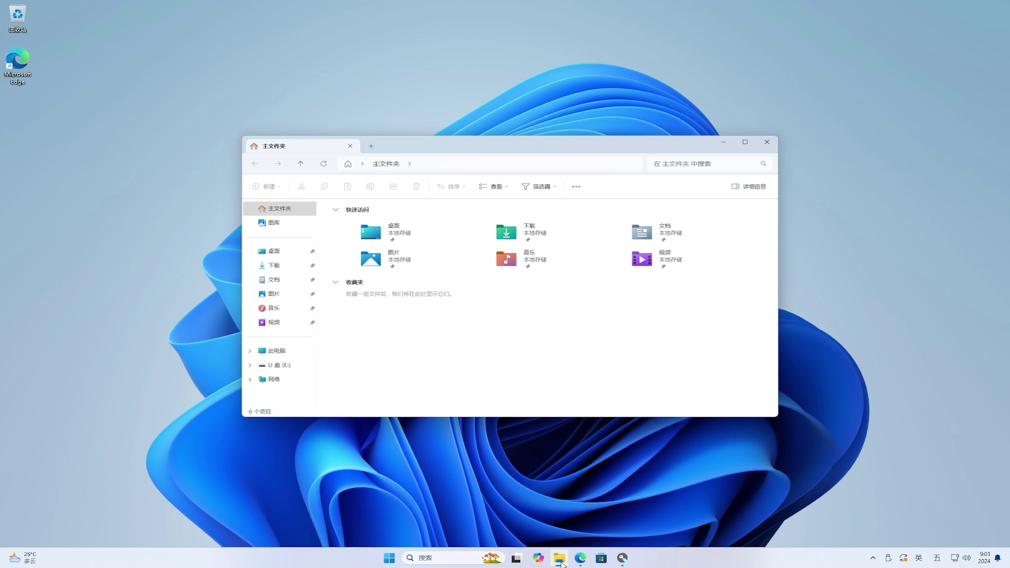
pyautogui.rightClick(284, 368)
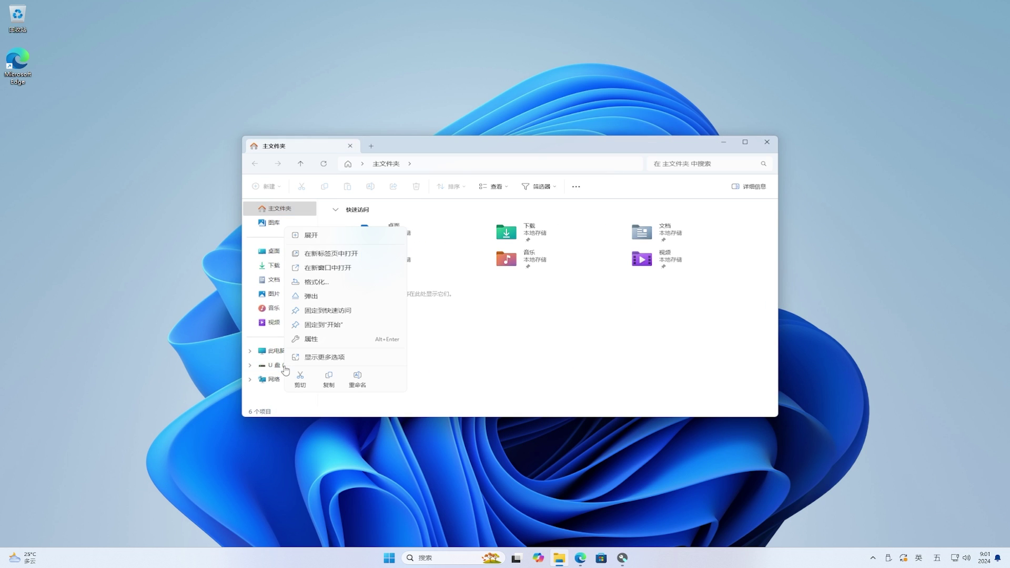
pyautogui.click(310, 339)
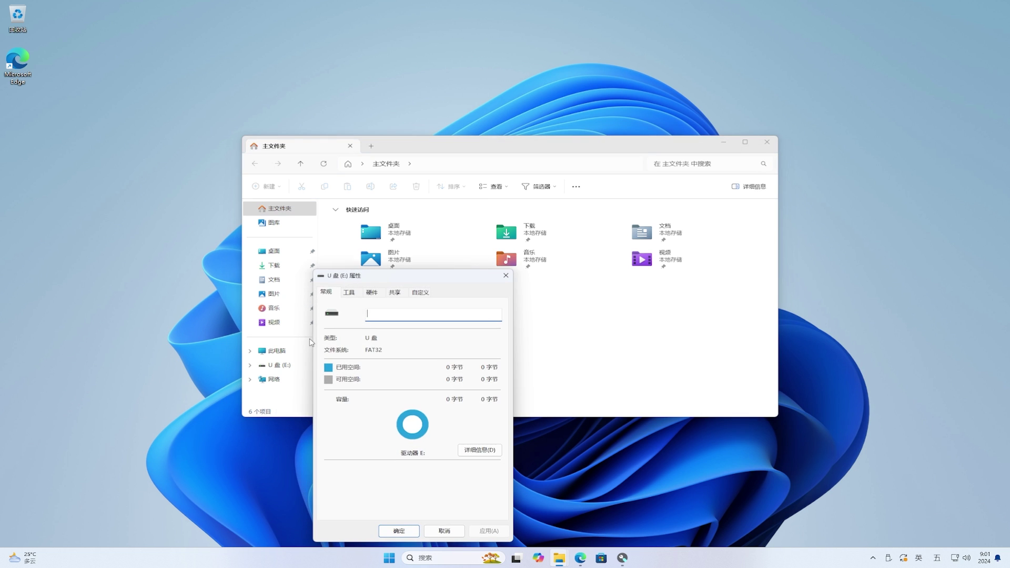
pyautogui.click(767, 142)
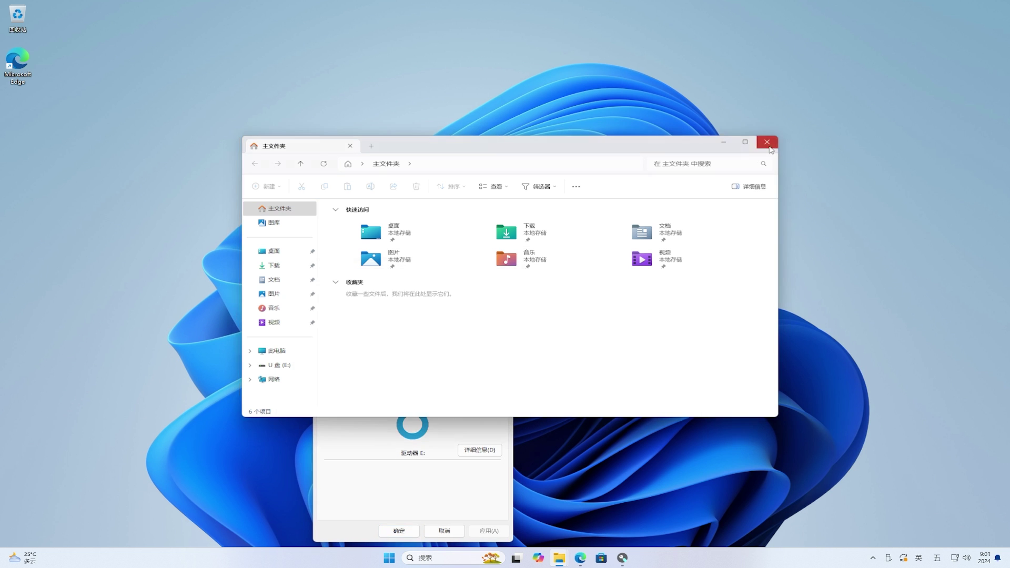
pyautogui.moveTo(473, 279); pyautogui.dragTo(202, 150)
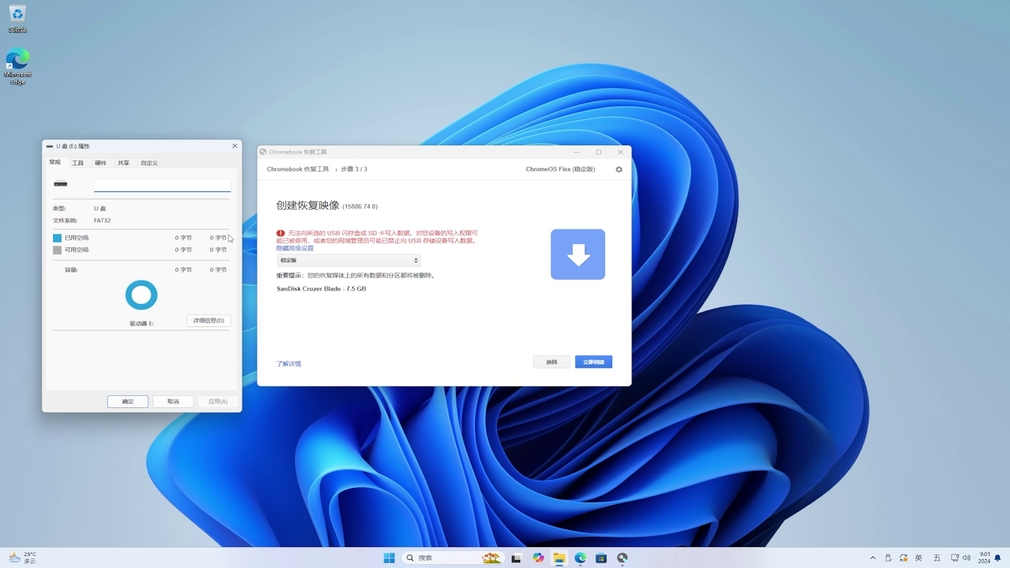
# Run an error check on USB drive E: and accept the offer to format it.
pyautogui.click(75, 164)
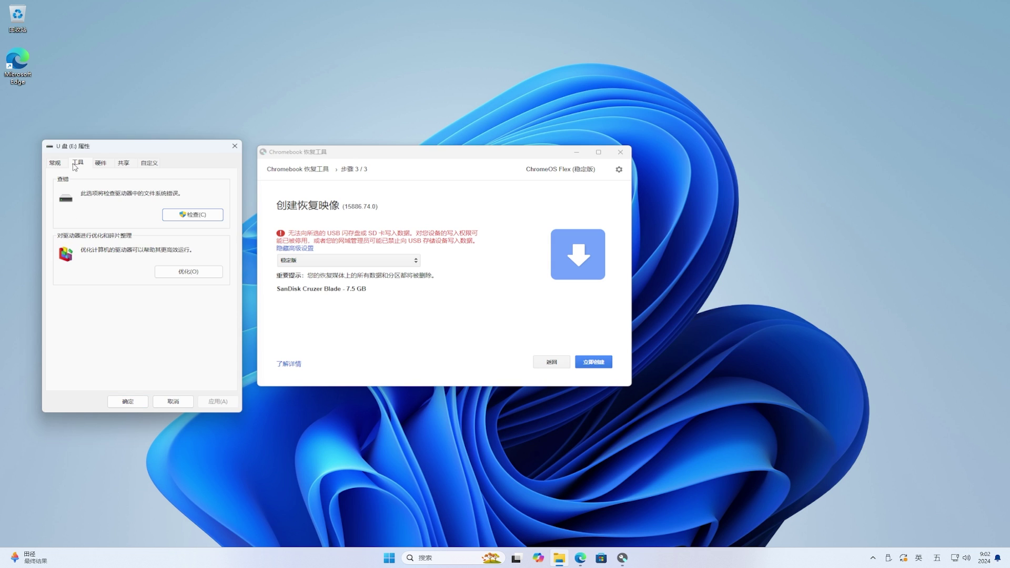
pyautogui.click(207, 217)
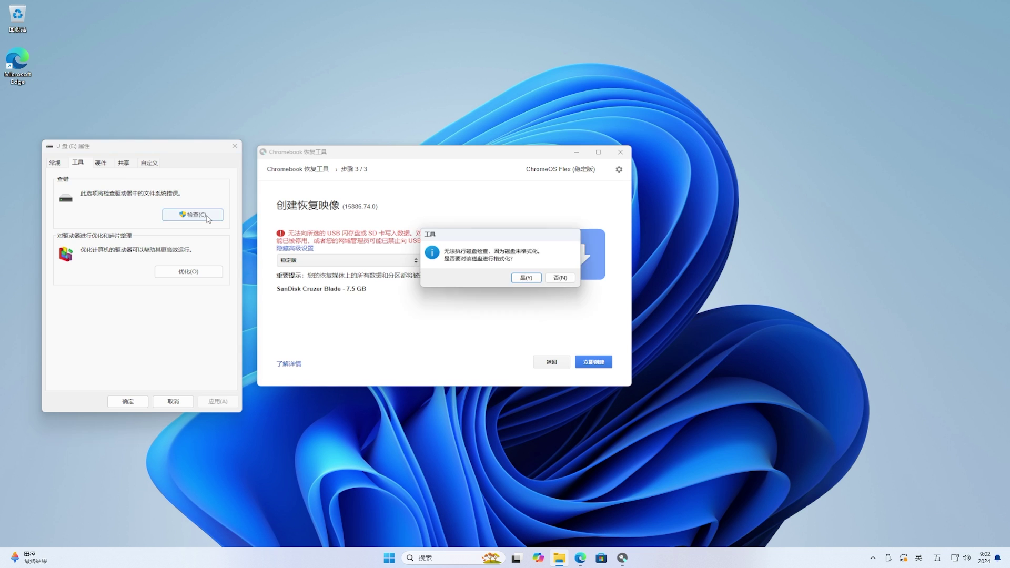
pyautogui.click(528, 279)
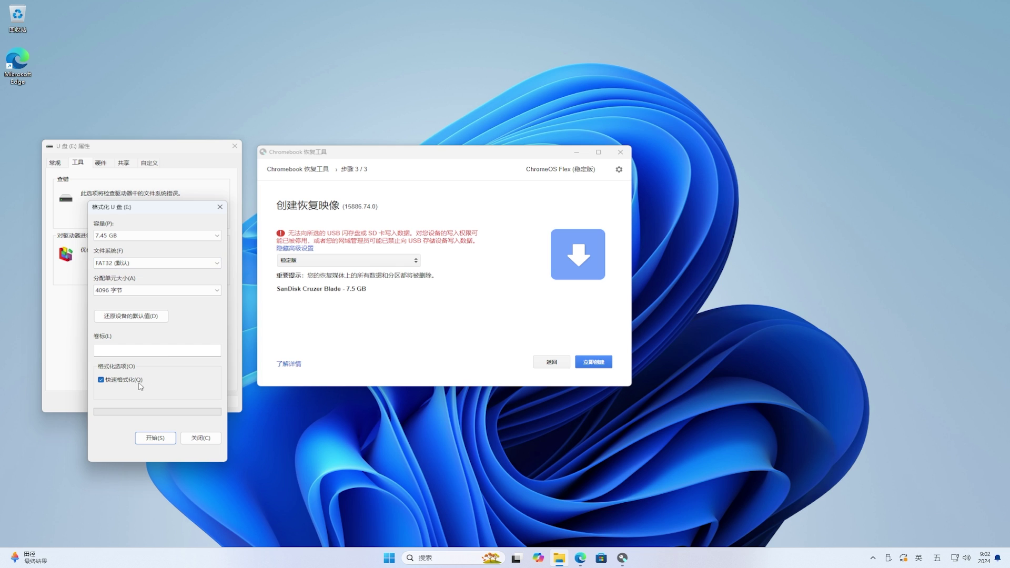
# Restore the device defaults for drive E: and quick format it as FAT32 with the default allocation size.
pyautogui.click(132, 319)
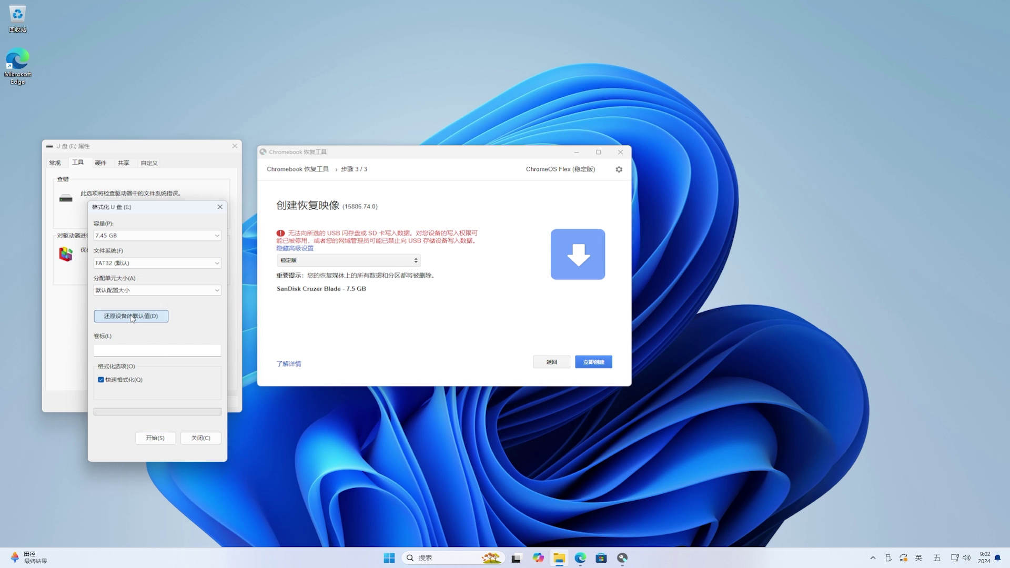
pyautogui.click(156, 438)
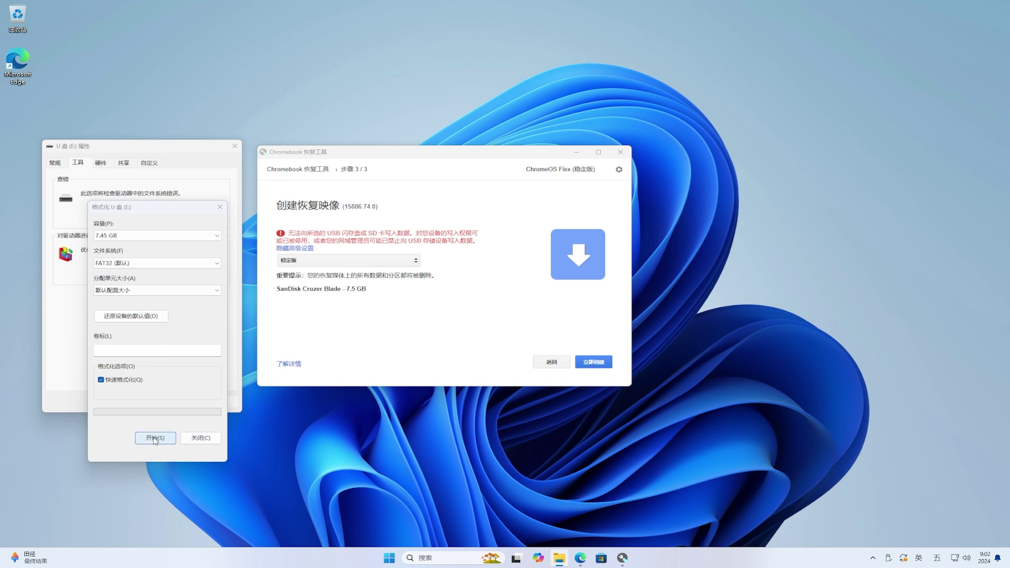
pyautogui.click(542, 280)
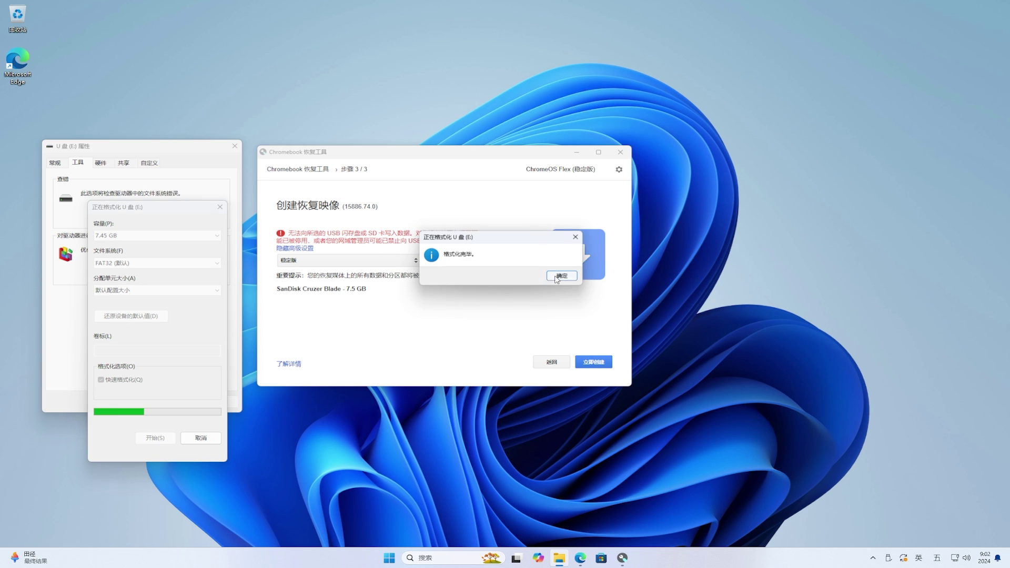
pyautogui.click(556, 277)
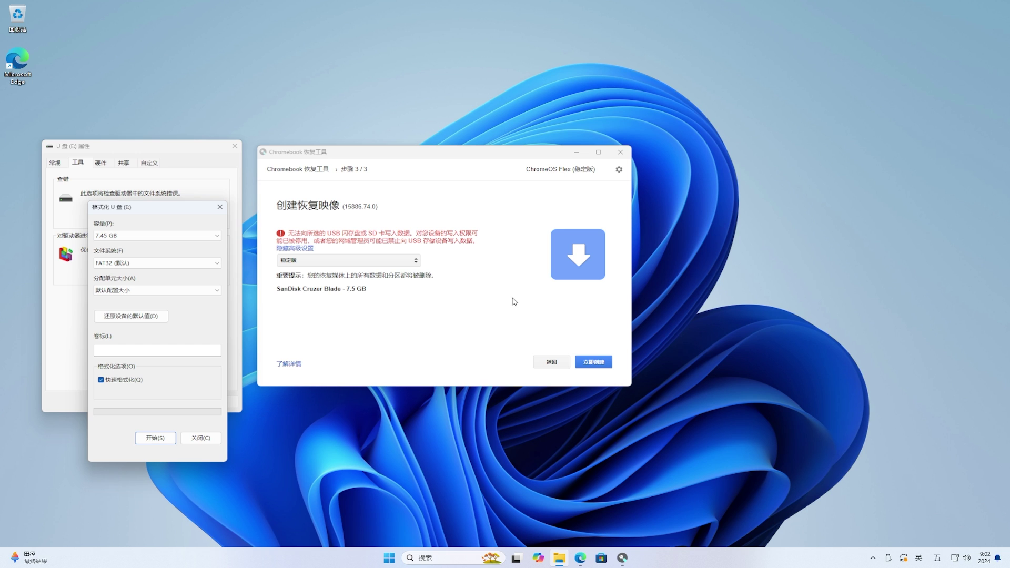
pyautogui.click(205, 437)
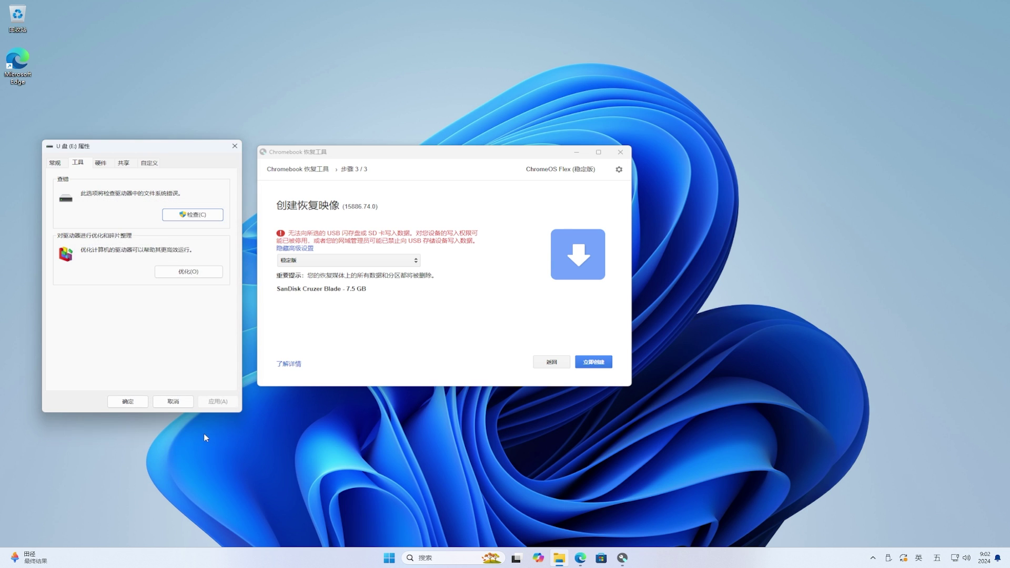
# Check the used and free space of USB drive E: in its properties, reopening them from File Explorer.
pyautogui.click(54, 163)
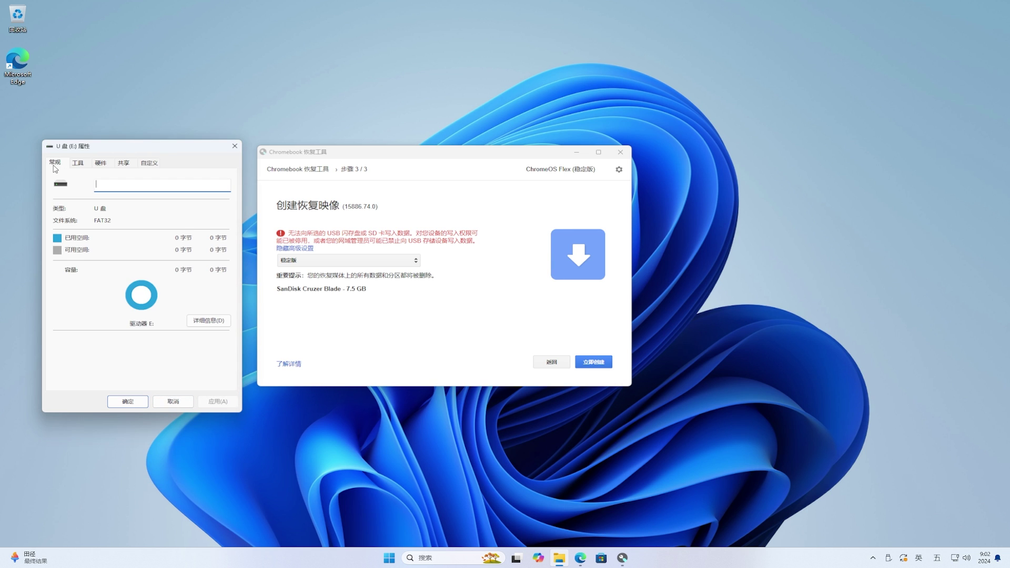
pyautogui.click(177, 406)
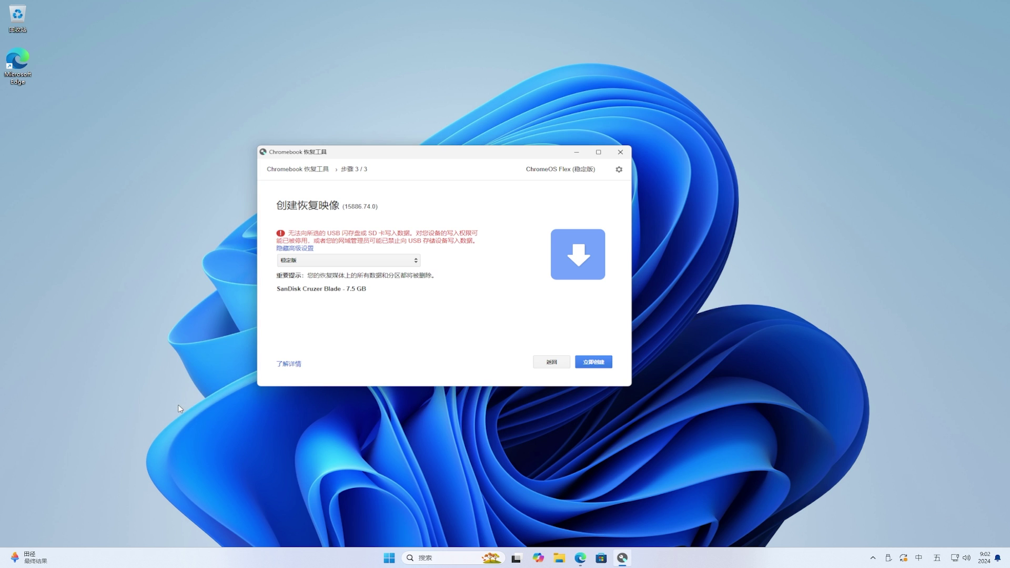
pyautogui.click(559, 559)
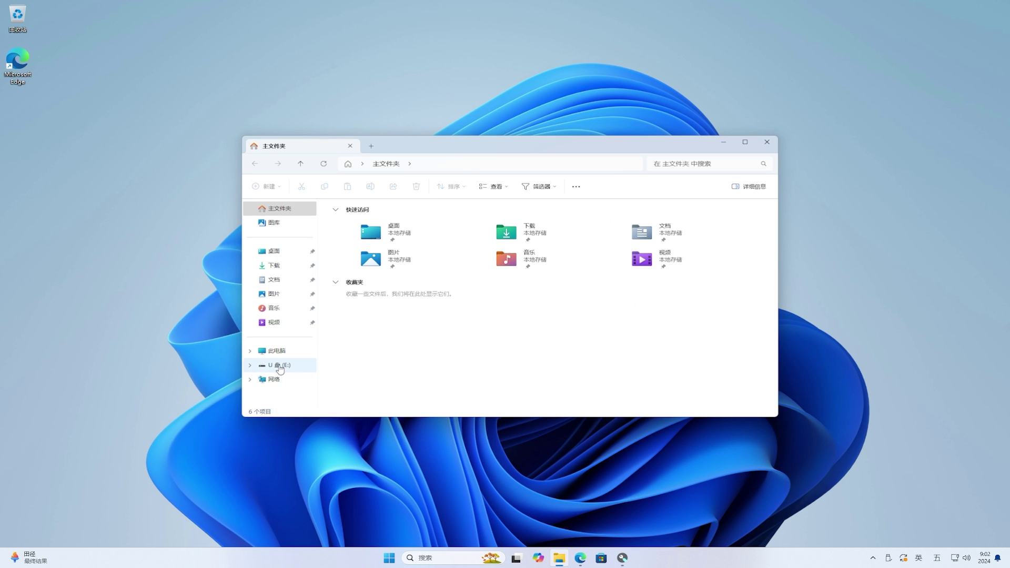
pyautogui.rightClick(280, 366)
pyautogui.click(304, 340)
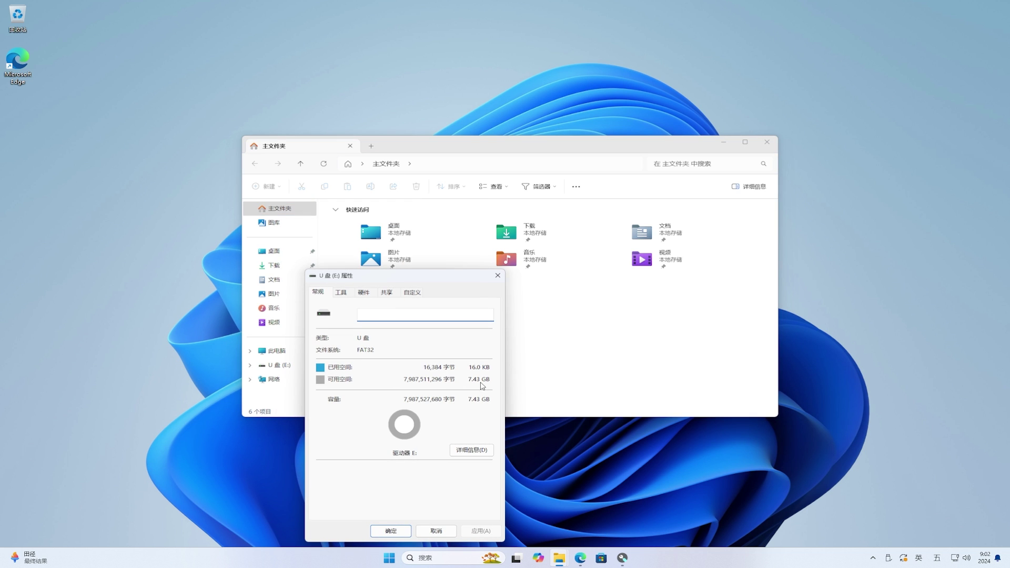
pyautogui.click(498, 277)
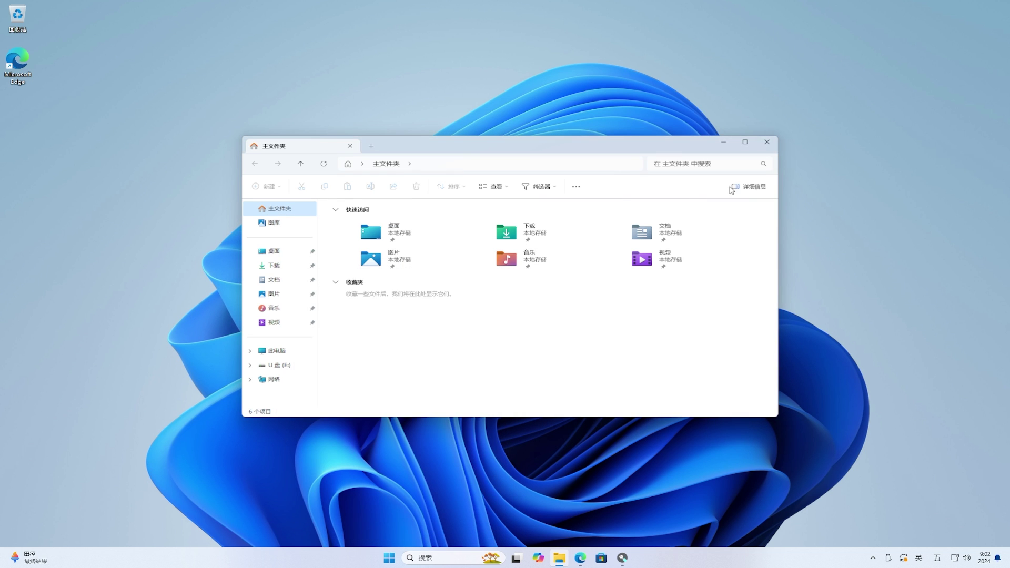
pyautogui.click(771, 144)
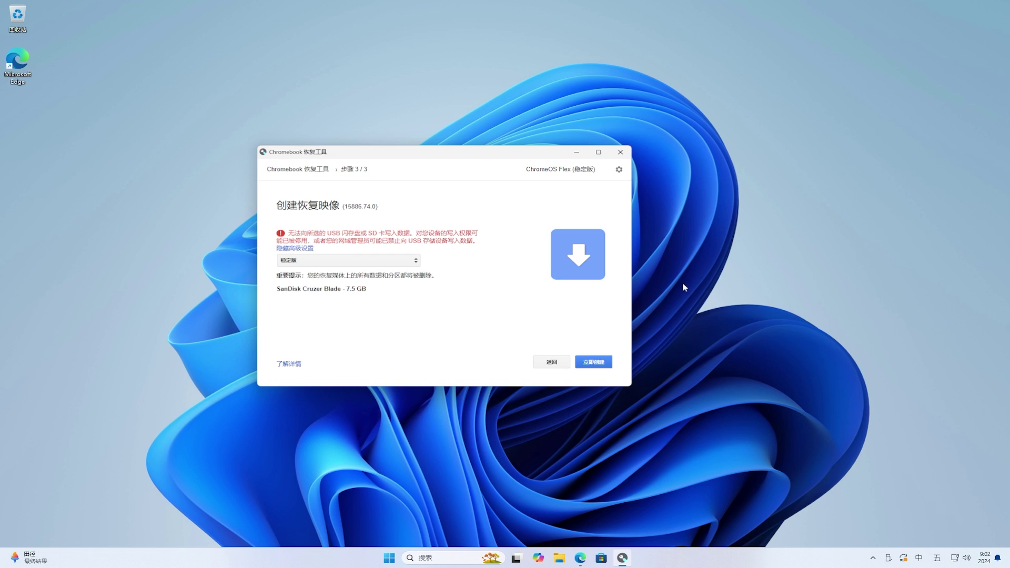
# Retry creating the recovery image, then close the Chromebook Recovery Utility and relaunch it from the Microsoft Edge extensions.
pyautogui.click(599, 364)
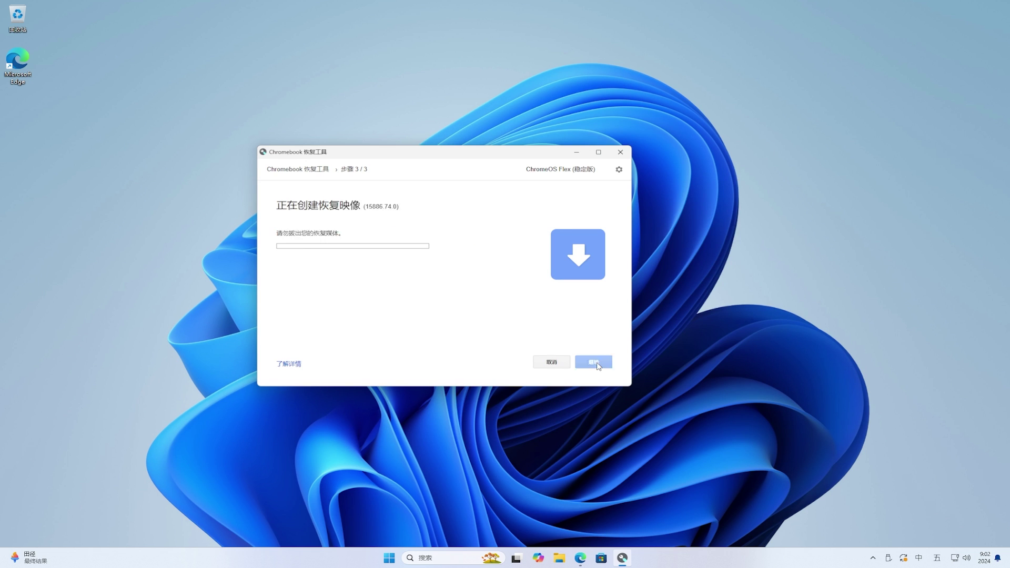
pyautogui.click(621, 152)
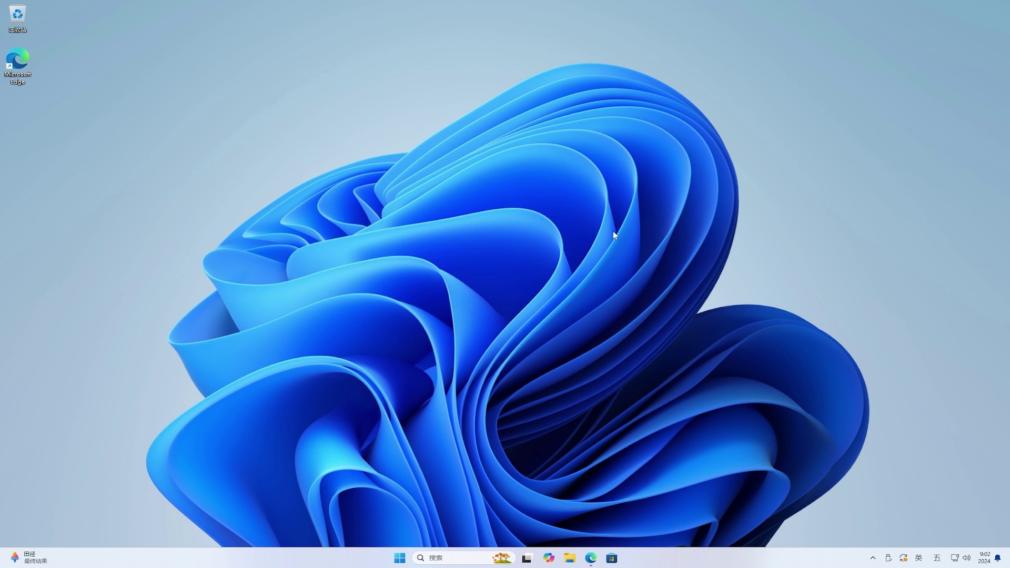
pyautogui.click(590, 558)
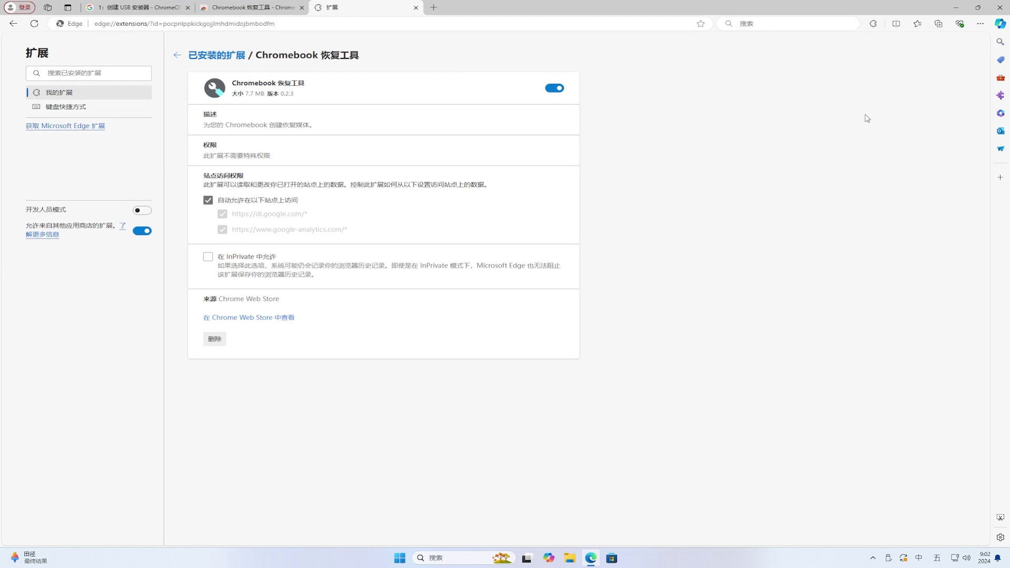
pyautogui.click(875, 26)
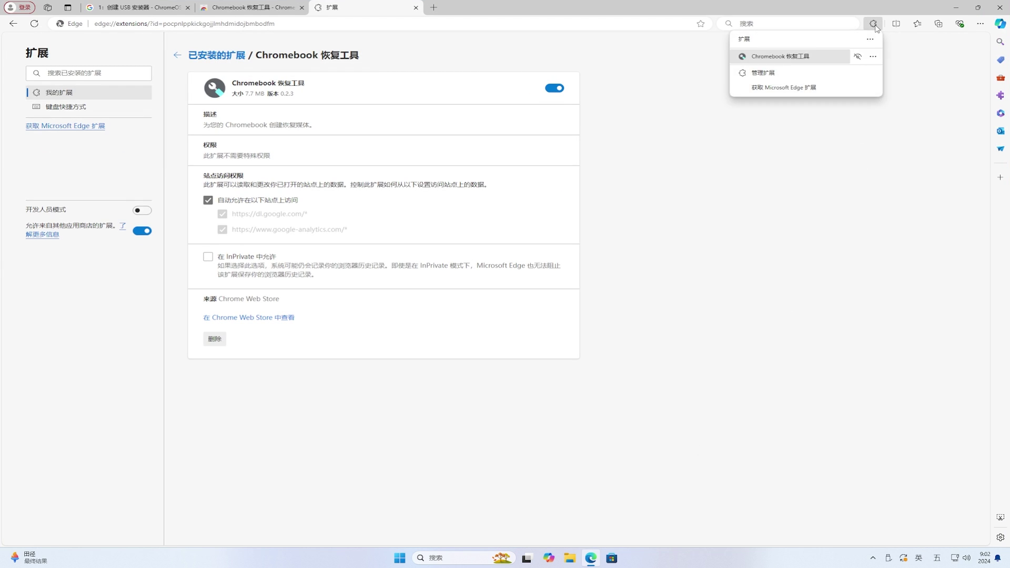
pyautogui.click(798, 59)
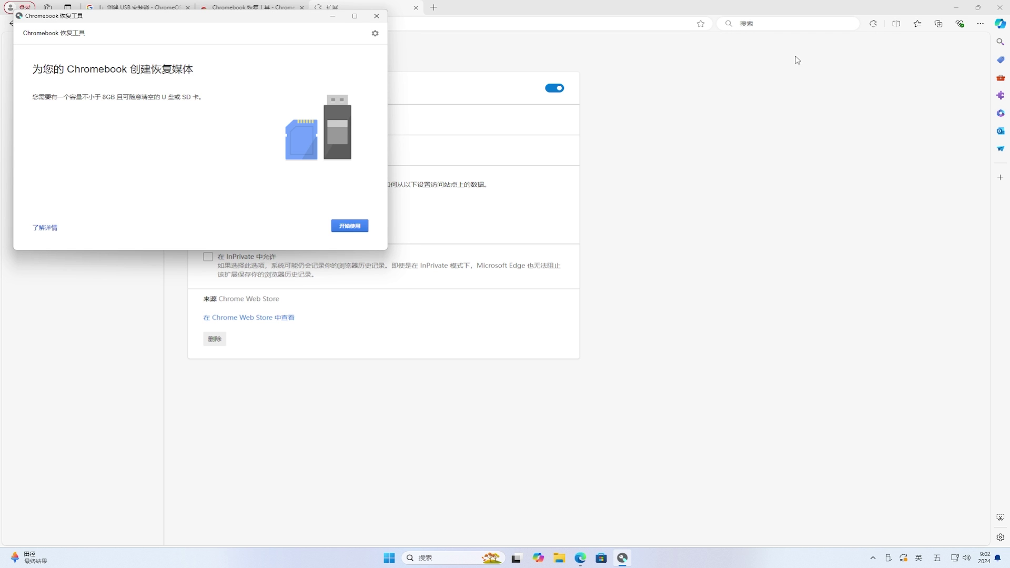
pyautogui.click(955, 8)
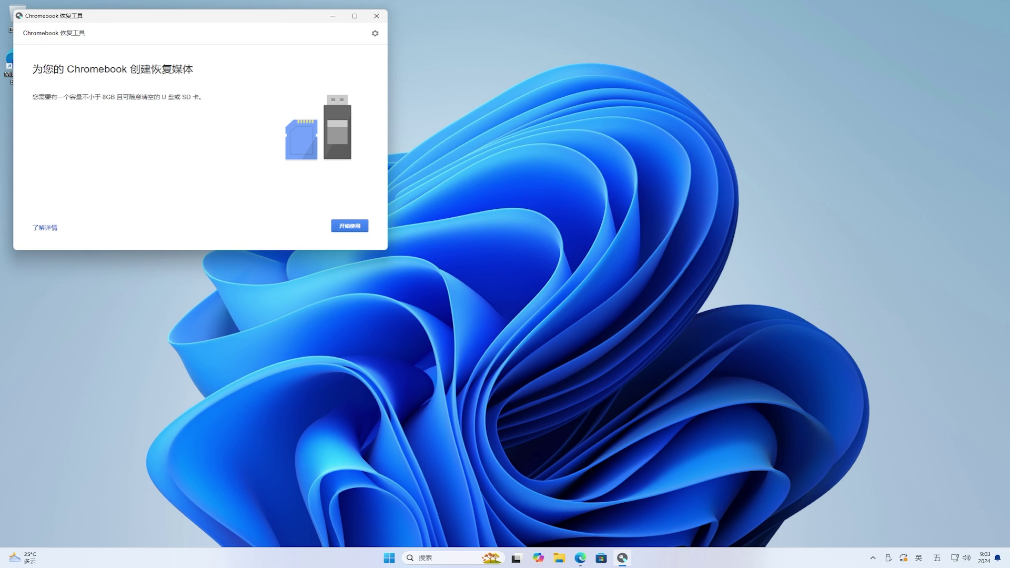
pyautogui.moveTo(285, 29); pyautogui.dragTo(534, 152)
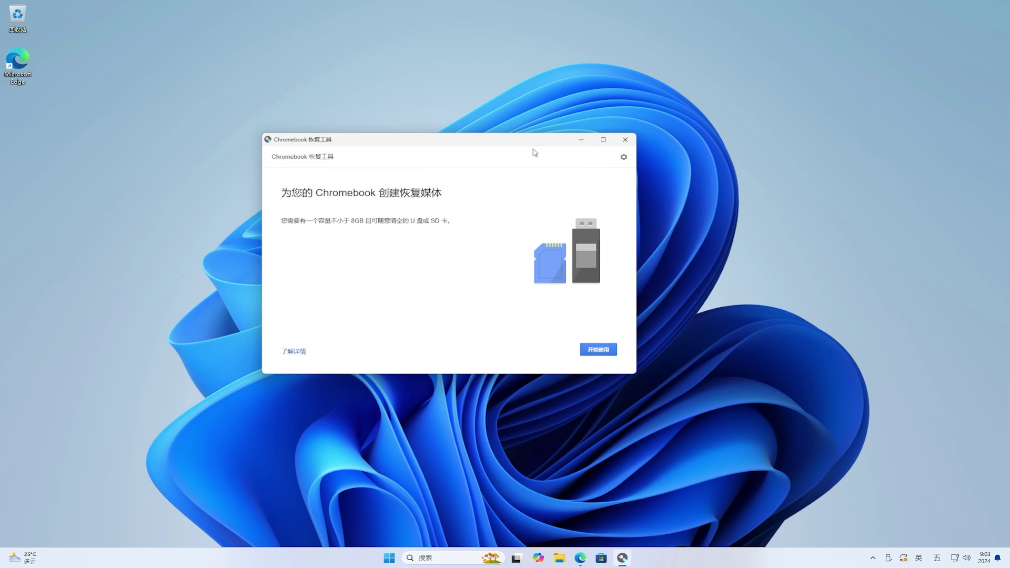
# Start new recovery media, choosing Google ChromeOS Flex as manufacturer and ChromeOS Flex as product from the model list, and continue.
pyautogui.click(597, 350)
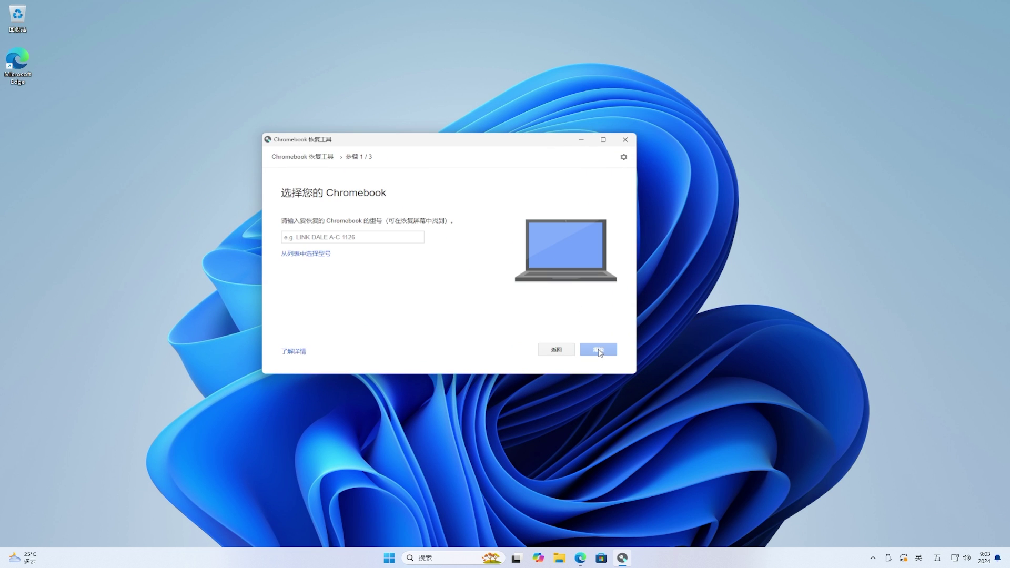
pyautogui.click(318, 253)
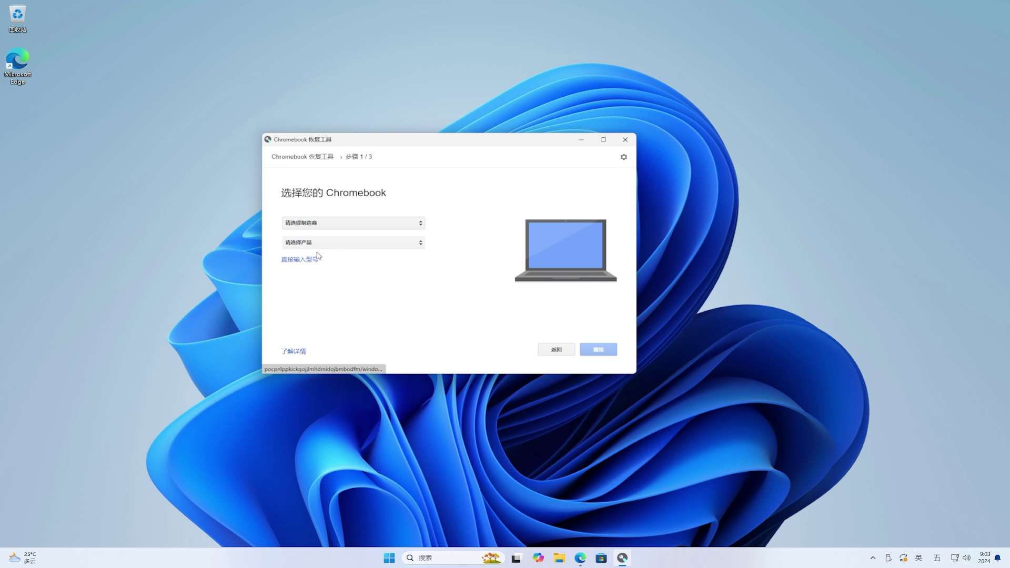
pyautogui.click(319, 223)
pyautogui.scroll(-6, 338, 288)
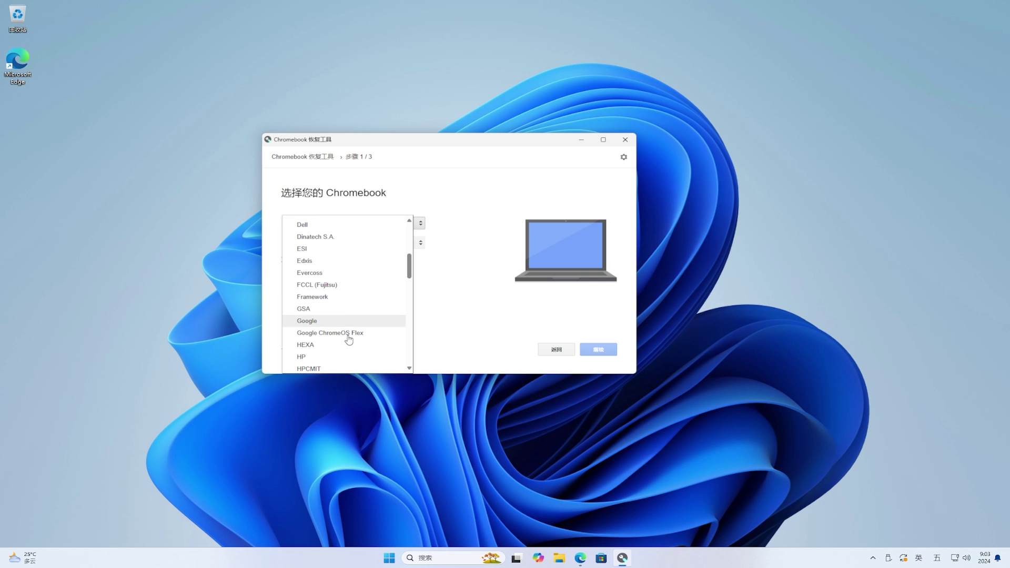
pyautogui.click(349, 334)
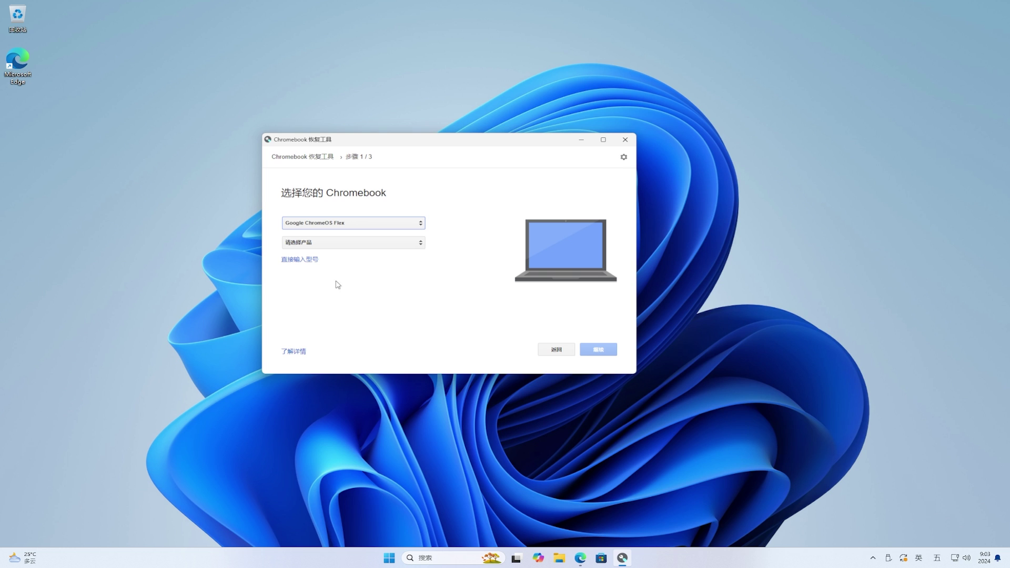
pyautogui.click(330, 243)
pyautogui.click(332, 243)
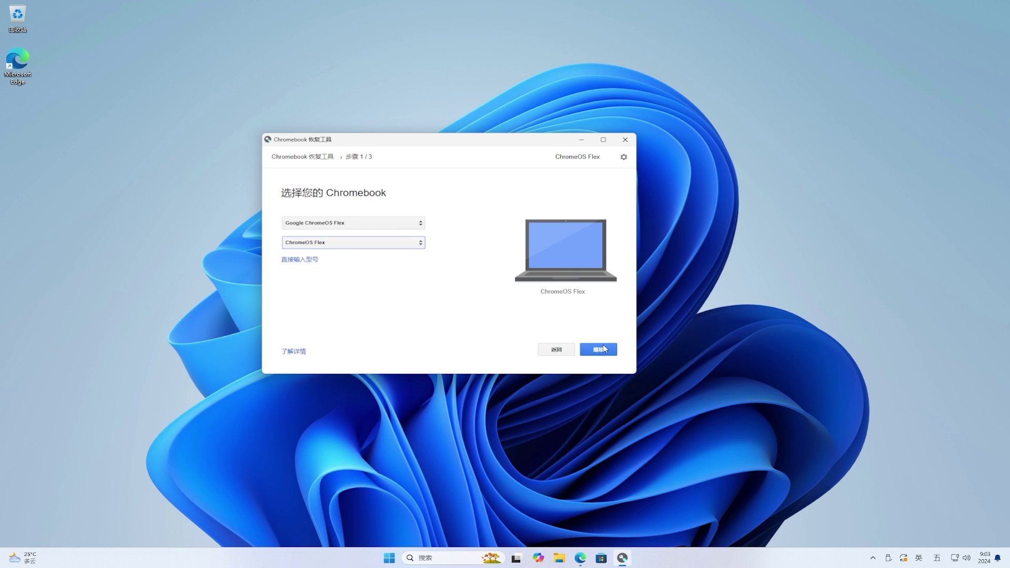
pyautogui.click(603, 349)
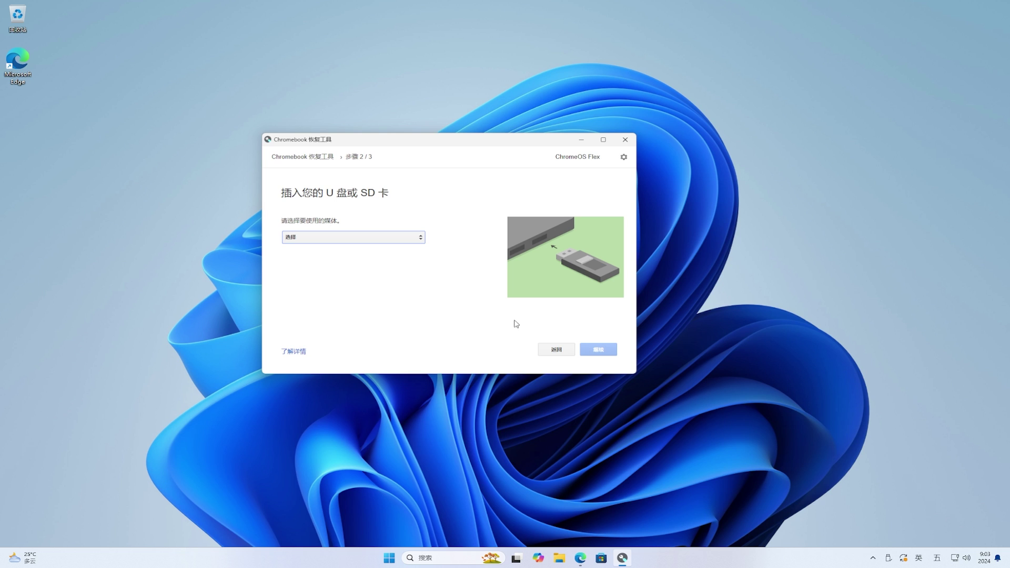
# Choose SanDisk Cruzer Blade - 7.5 GB as the media and try to create the ChromeOS Flex recovery image.
pyautogui.click(385, 242)
pyautogui.click(386, 240)
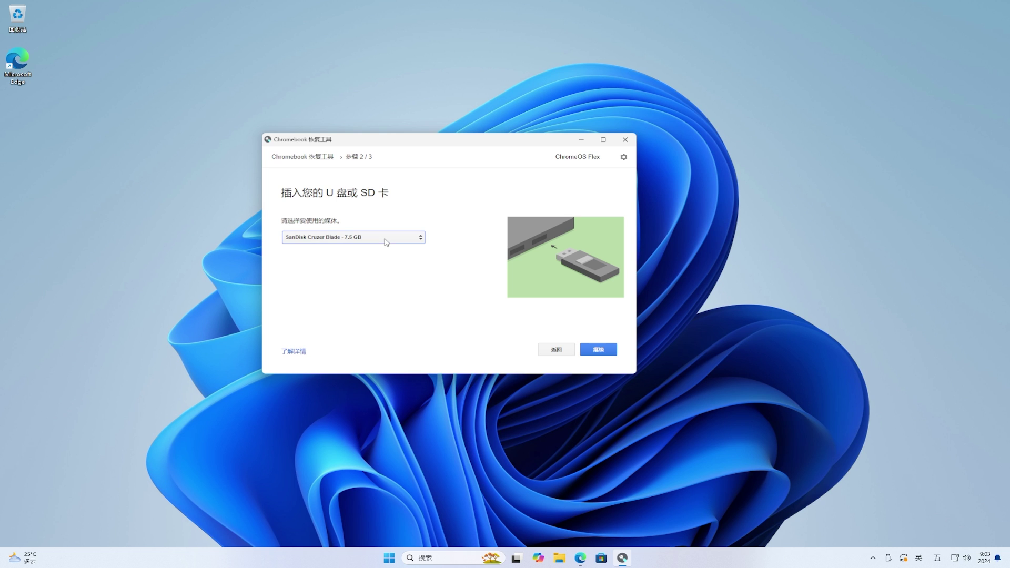
pyautogui.click(610, 354)
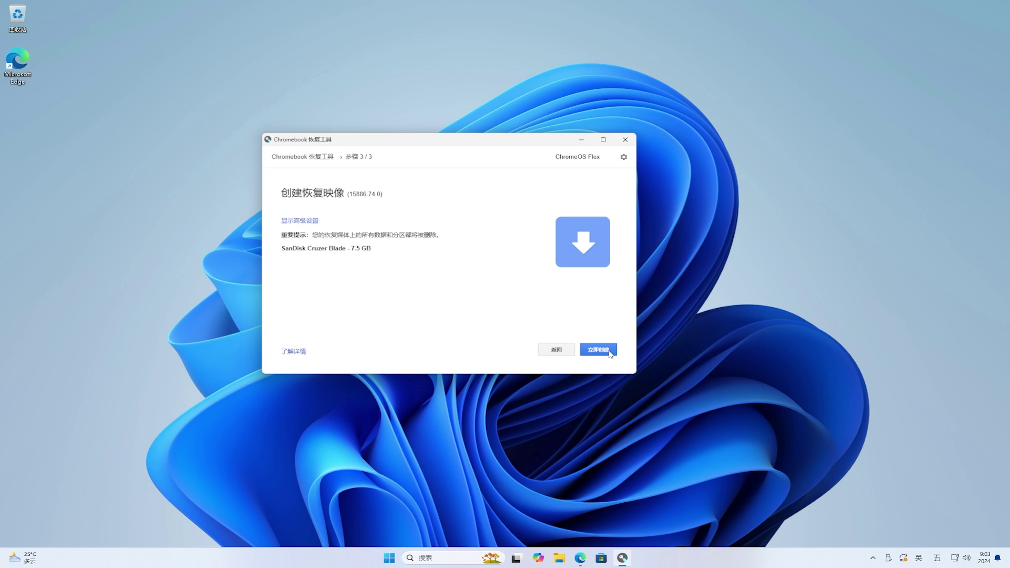
pyautogui.click(610, 354)
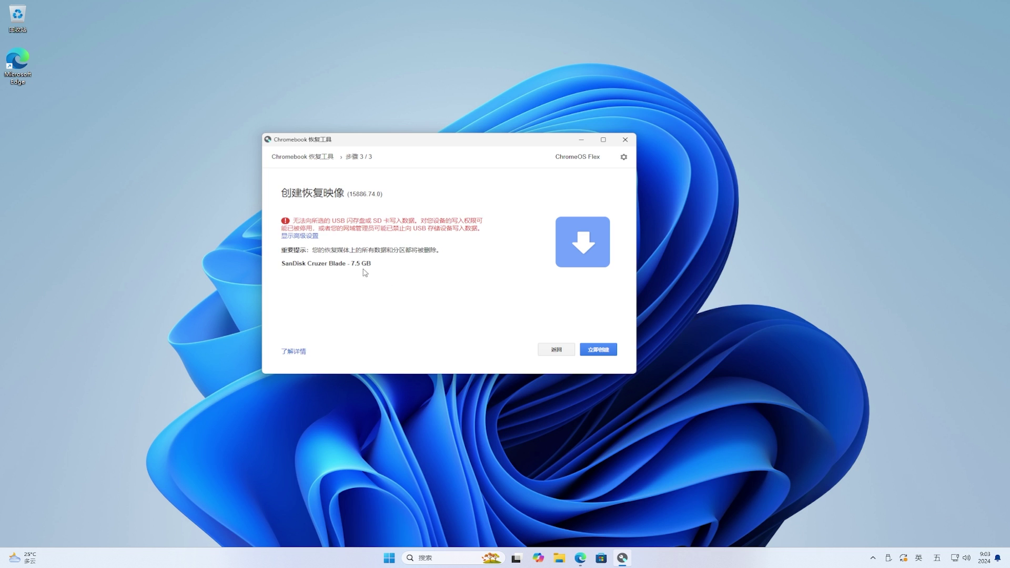
# Show the advanced settings, choose the 稳定版 channel and retry creating the recovery image on the SanDisk drive.
pyautogui.click(314, 236)
pyautogui.click(329, 249)
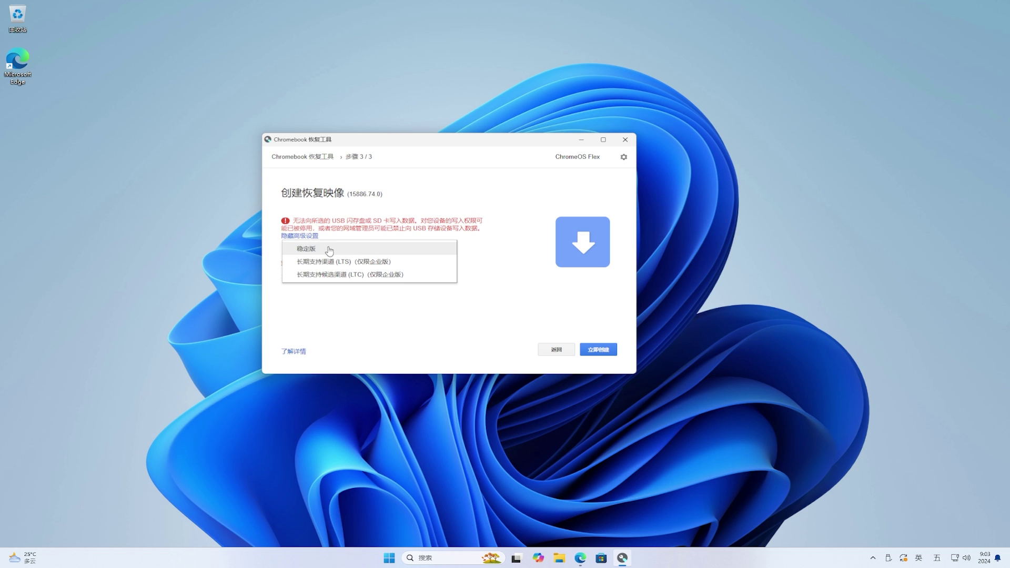
pyautogui.click(330, 250)
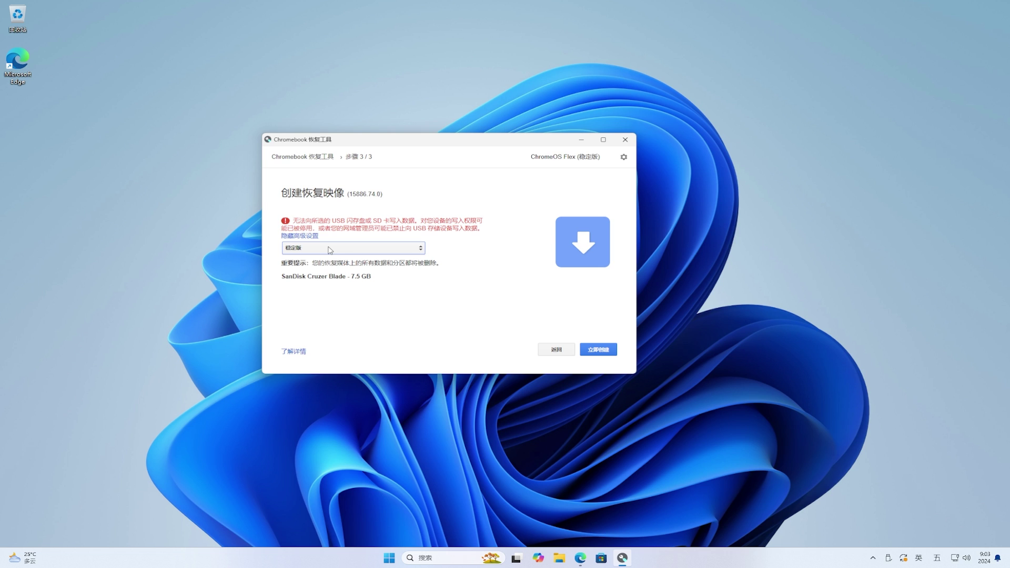
pyautogui.click(593, 350)
# Eject the Cruzer Blade USB drive from Windows and return to the media selection in the recovery utility.
pyautogui.click(888, 558)
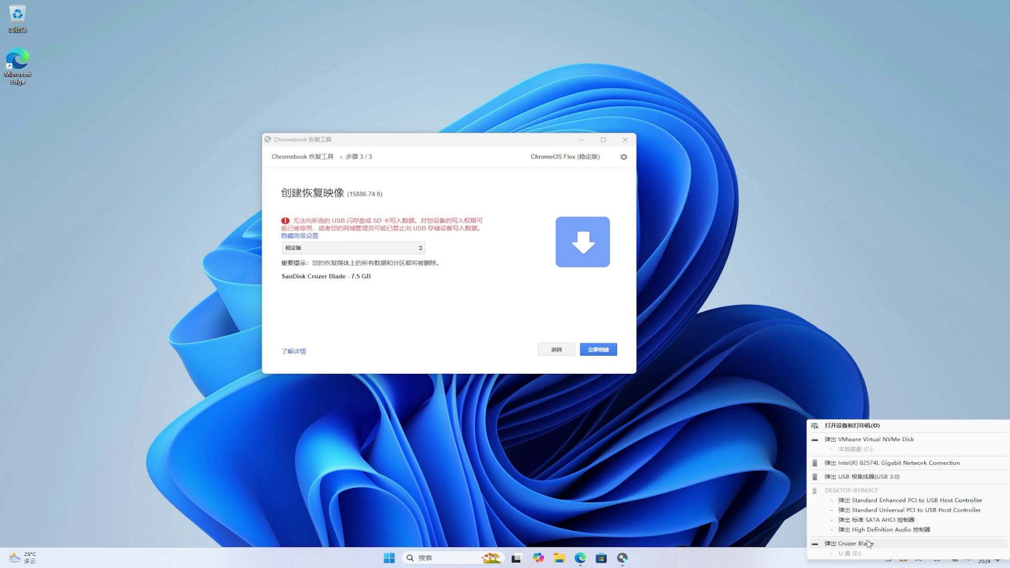
pyautogui.click(869, 543)
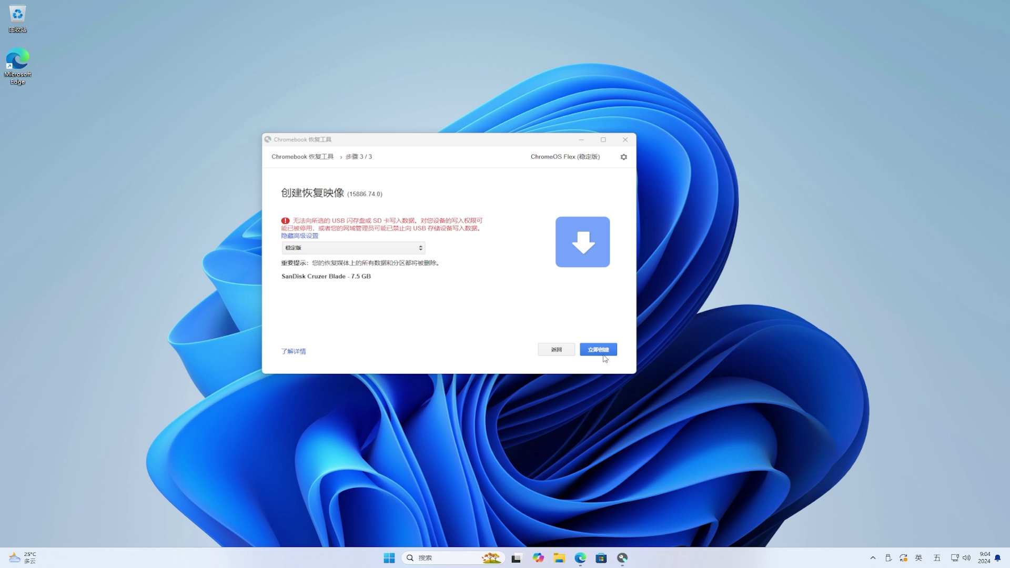
pyautogui.click(558, 353)
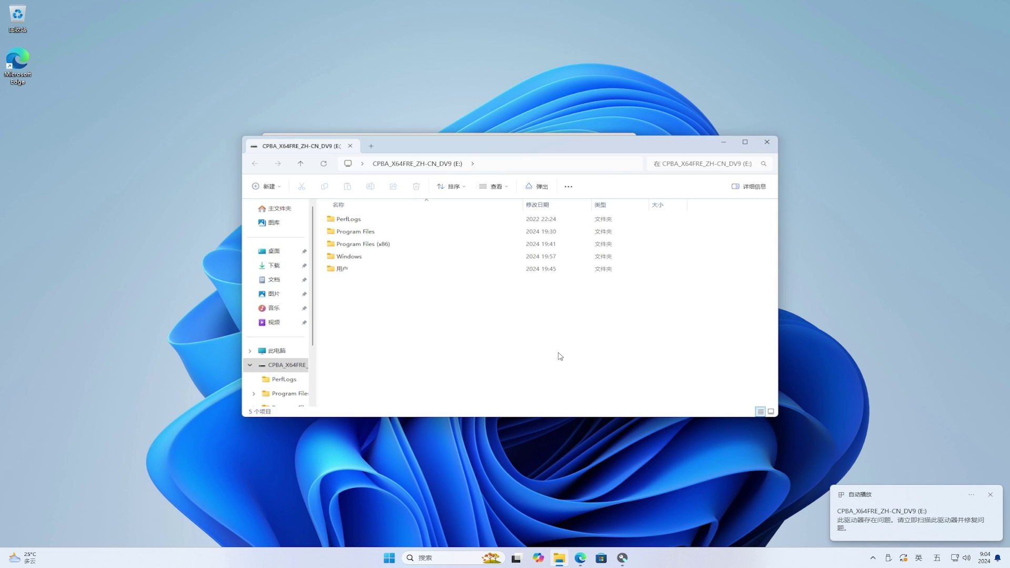
# Quick-format USB drive E: (CPBA_X64FRE_ZH-CN_DV9) as NTFS with 4096-byte allocation units and an empty volume label, closing File Explorer.
pyautogui.click(273, 351)
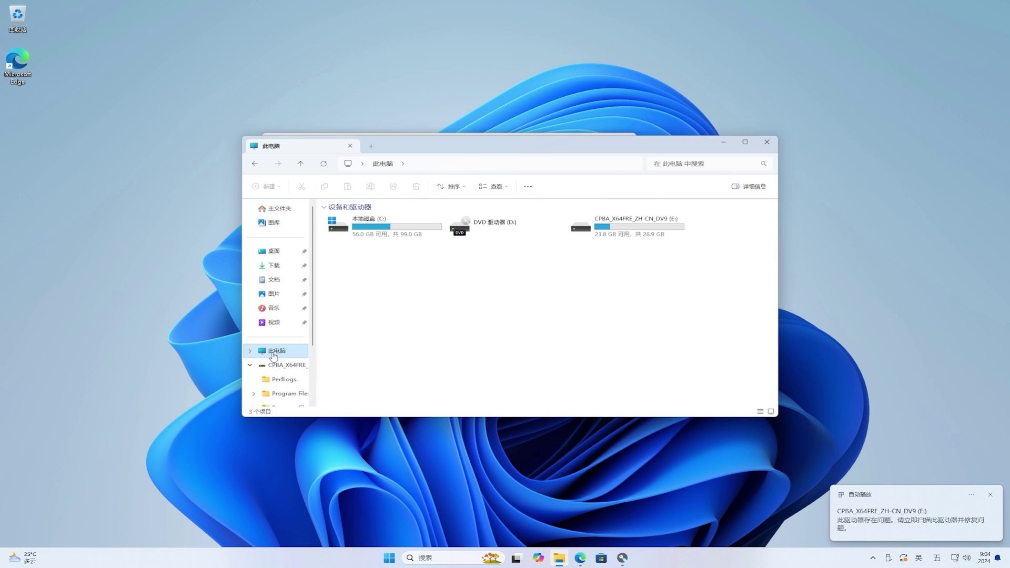
pyautogui.rightClick(652, 230)
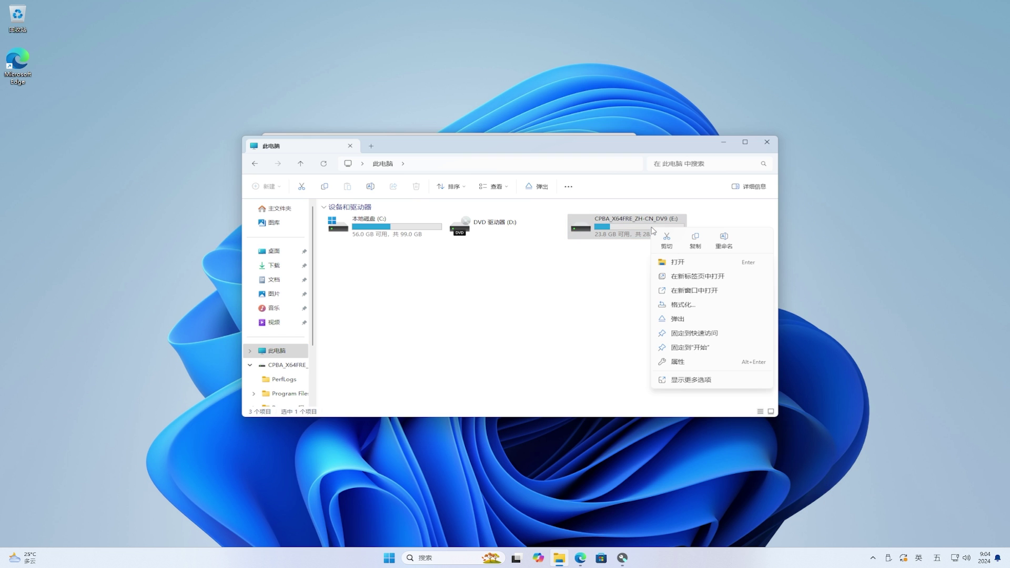
pyautogui.click(683, 305)
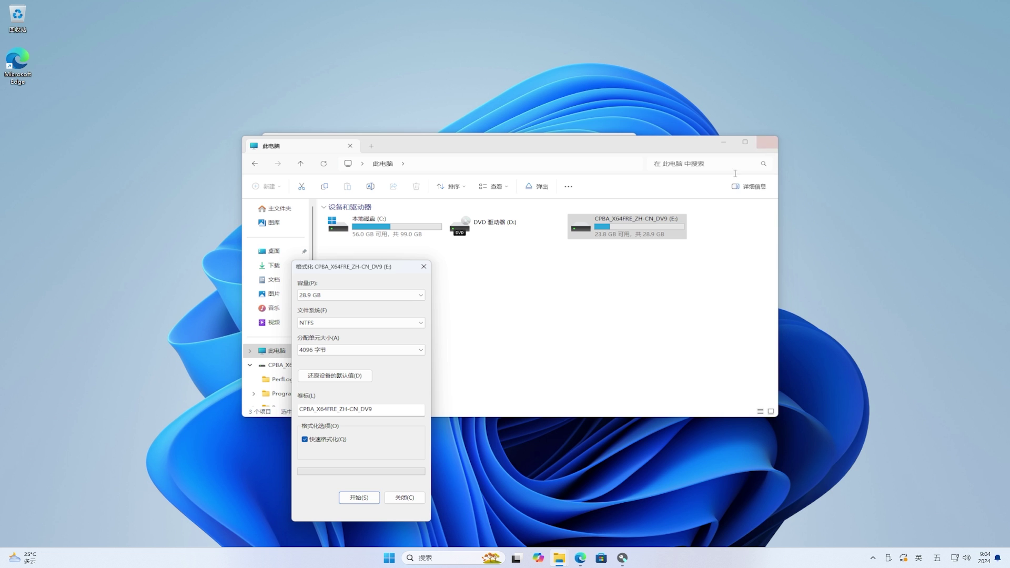
pyautogui.click(662, 234)
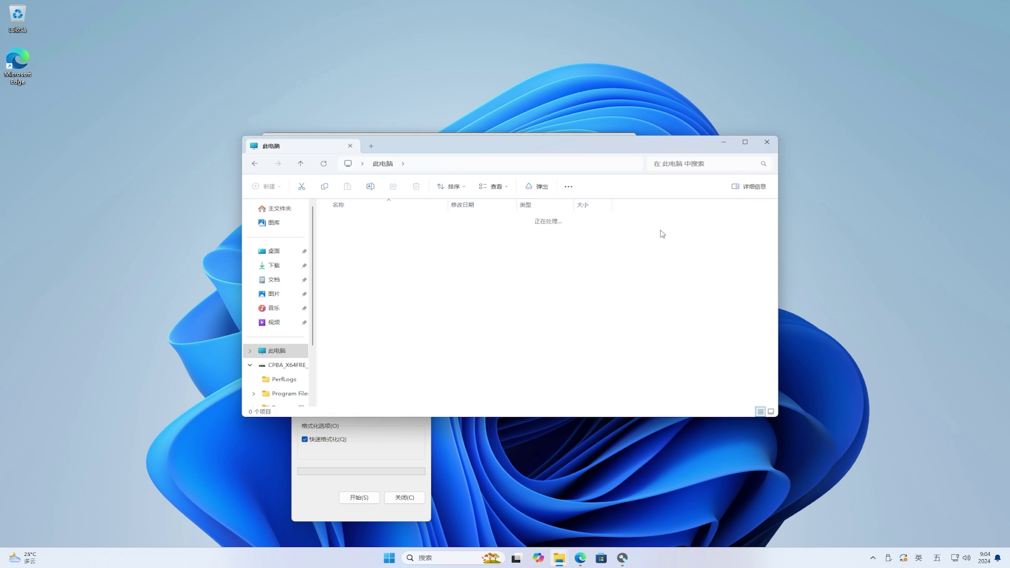
pyautogui.click(767, 143)
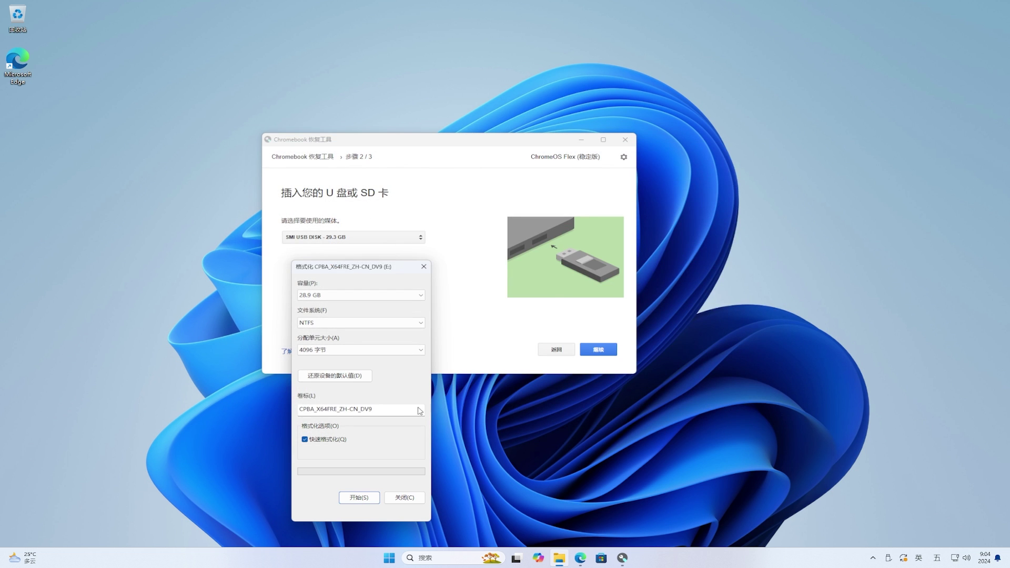
pyautogui.moveTo(394, 409); pyautogui.dragTo(274, 409)
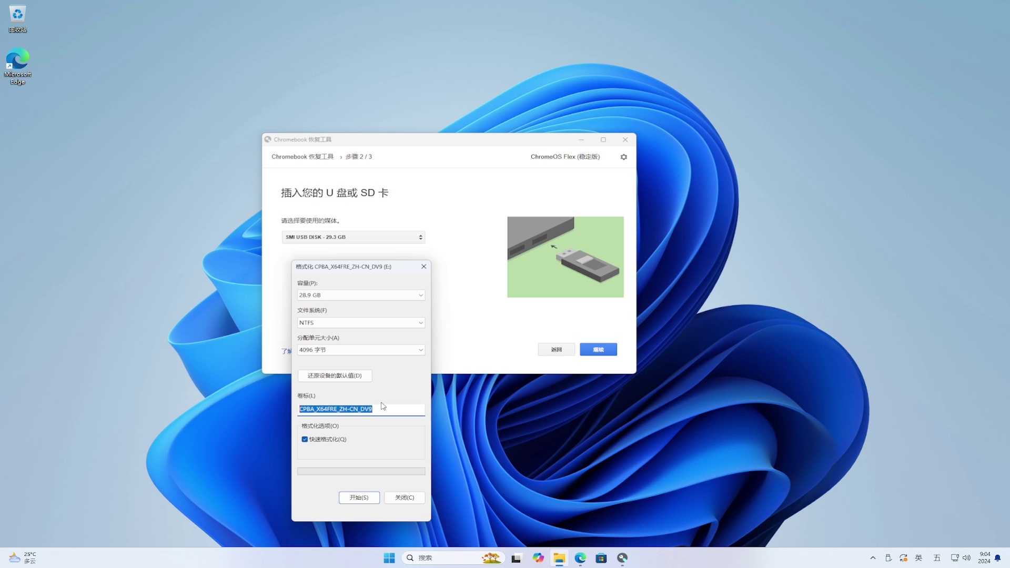
pyautogui.press('BackSpace')
pyautogui.click(368, 500)
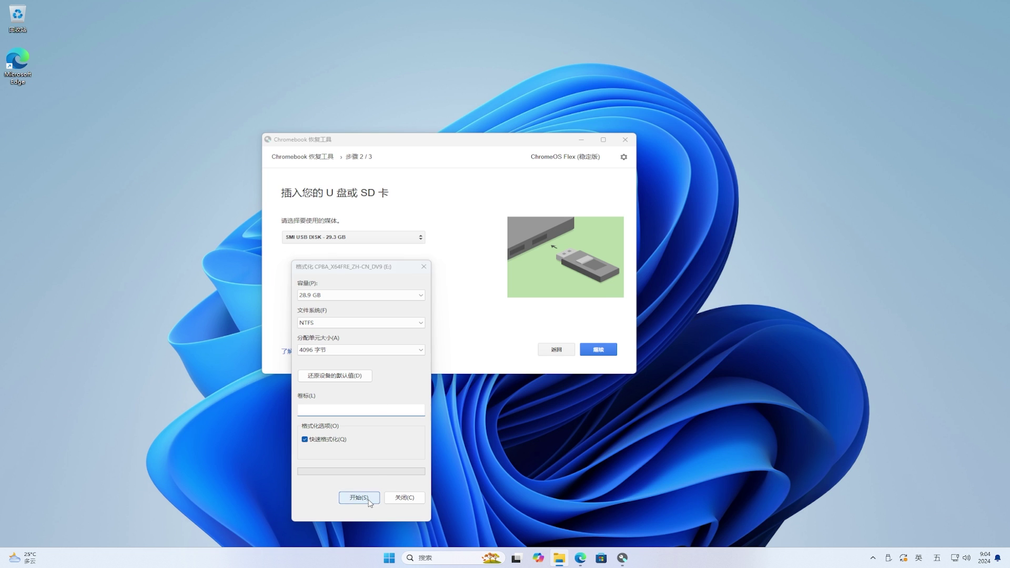
pyautogui.click(539, 280)
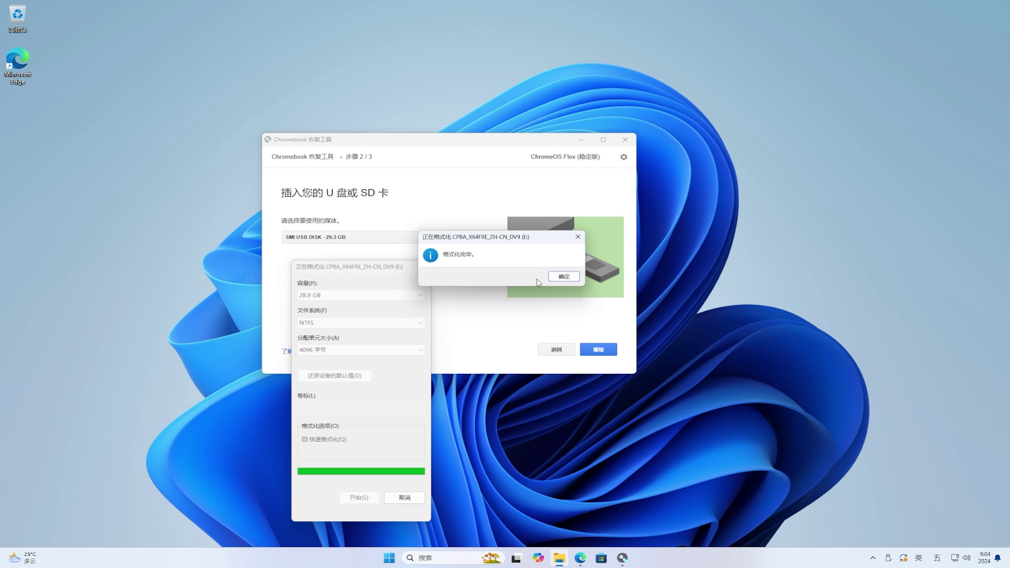
pyautogui.click(557, 278)
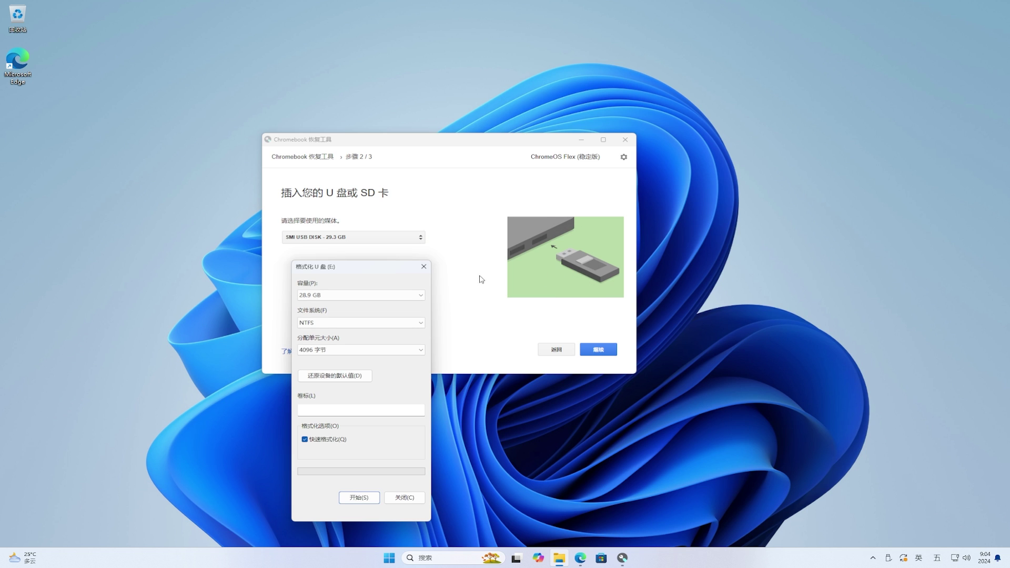
pyautogui.click(423, 267)
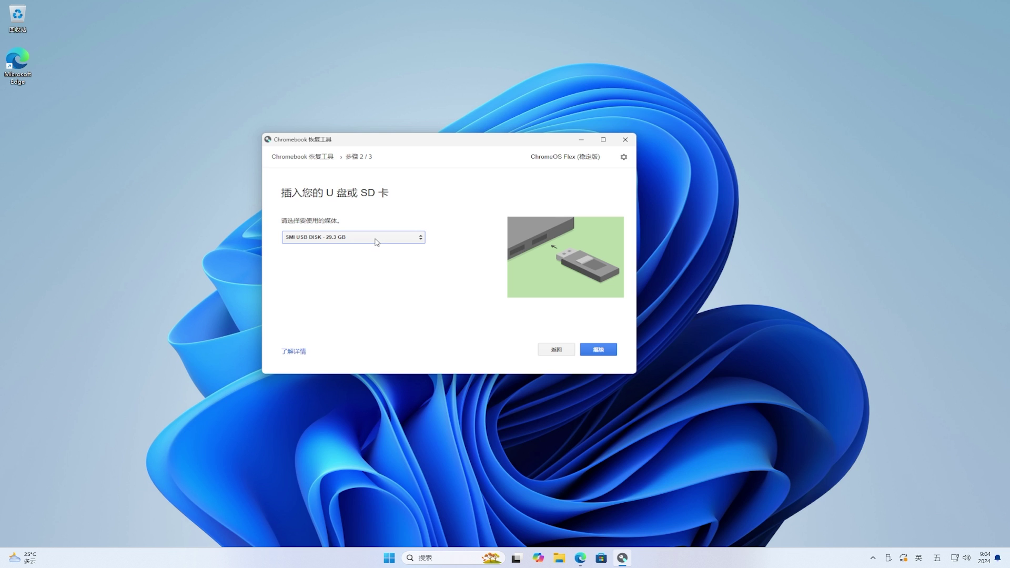
# Continue with SMI USB DISK - 29.3 GB as the media, try to create the recovery image and close the utility.
pyautogui.click(591, 350)
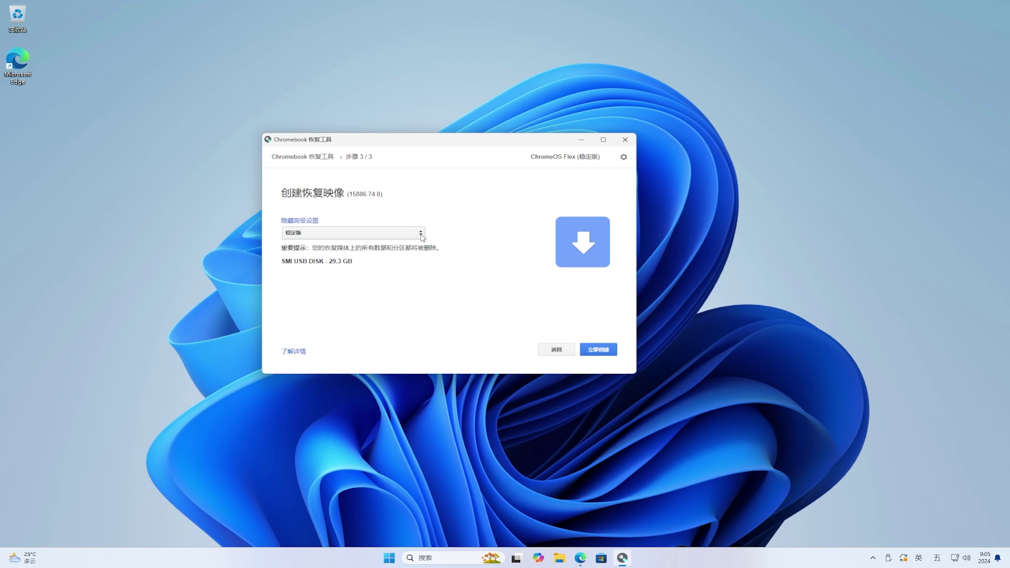
pyautogui.click(422, 237)
pyautogui.click(423, 238)
pyautogui.click(610, 350)
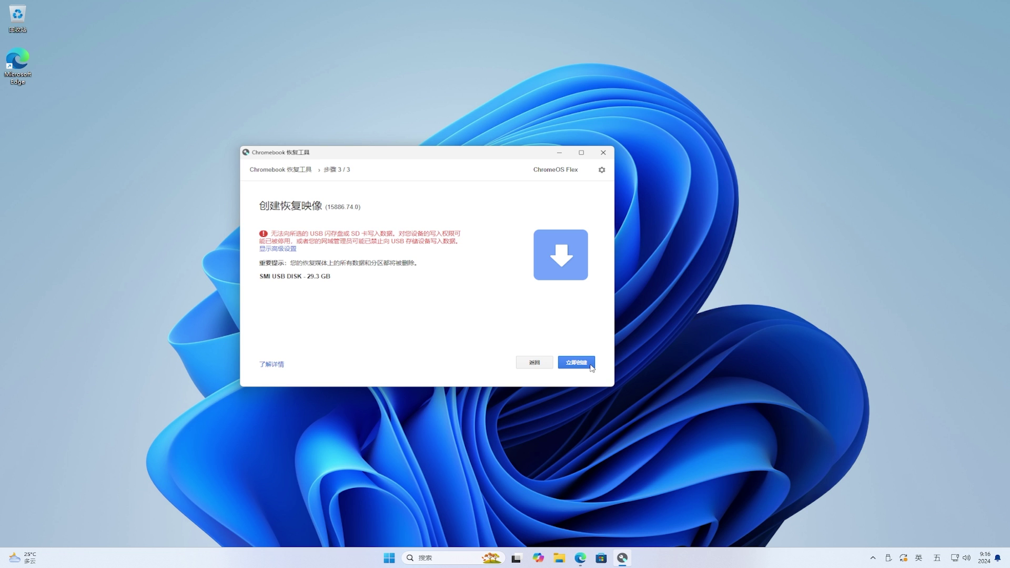
pyautogui.click(604, 153)
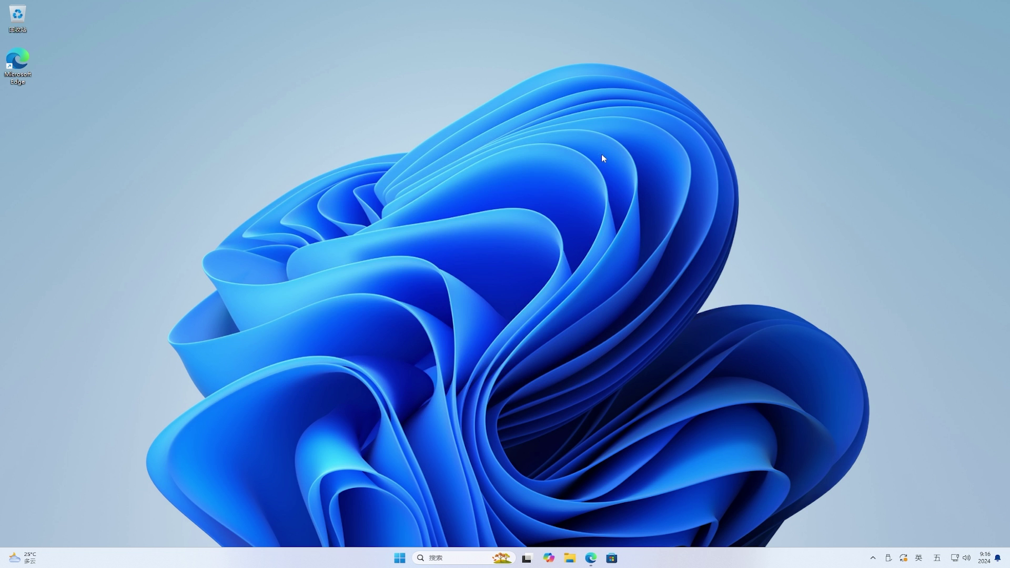
# Switch to Microsoft Edge, search for chrome in a new tab and open the official Google Chrome download page.
pyautogui.click(591, 557)
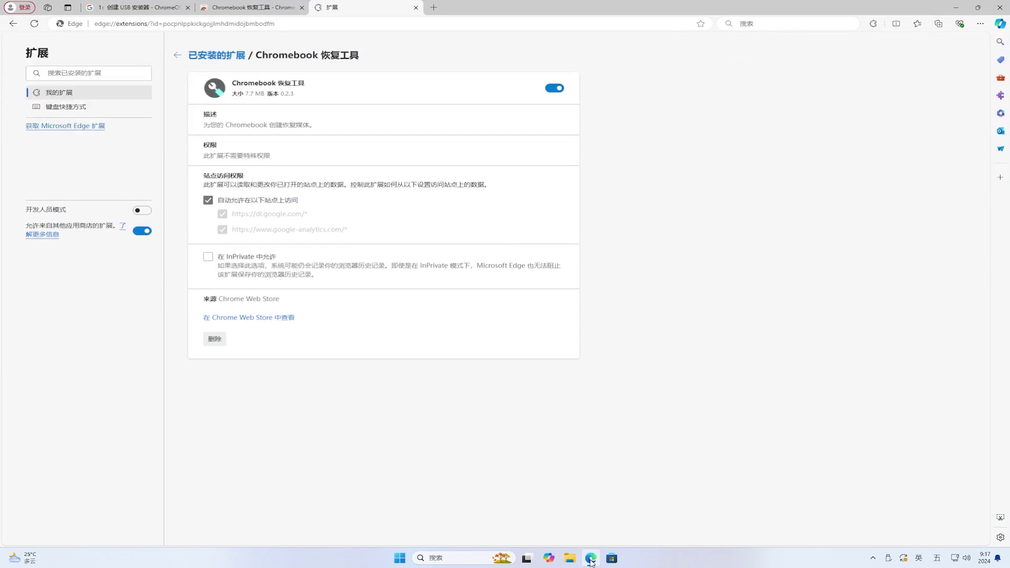
pyautogui.click(433, 8)
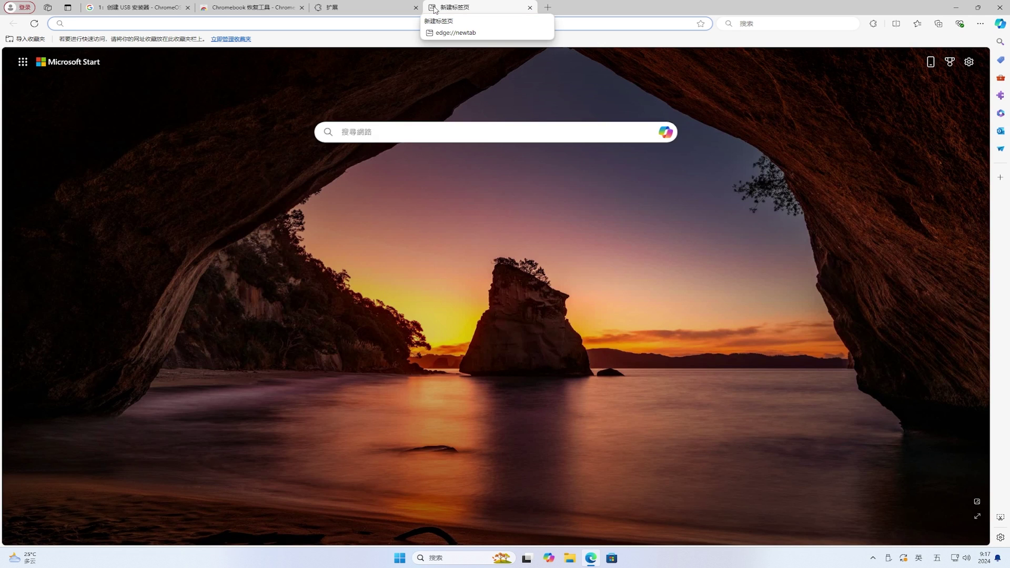
pyautogui.write('chrome')
pyautogui.press('Return')
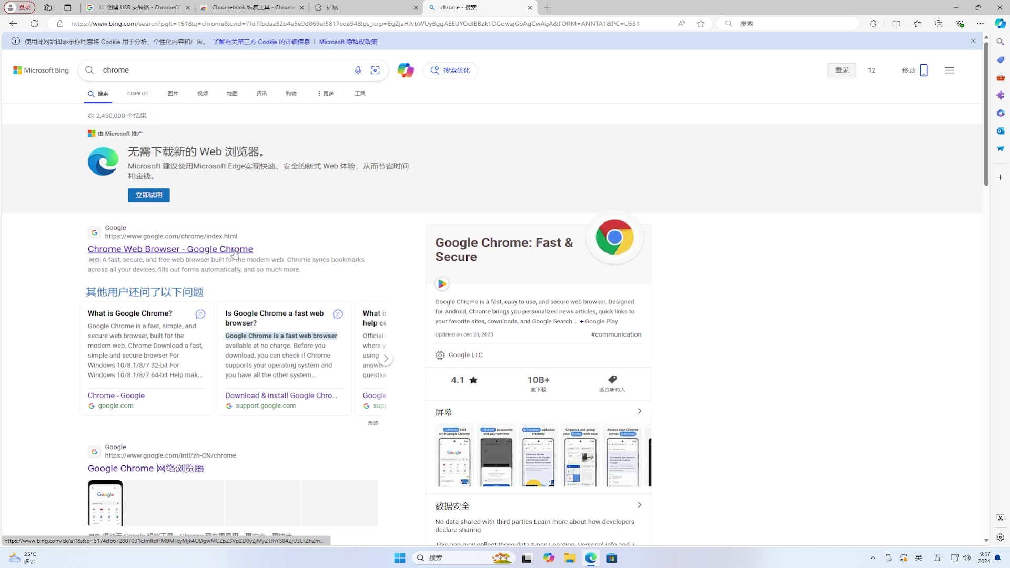
pyautogui.click(236, 249)
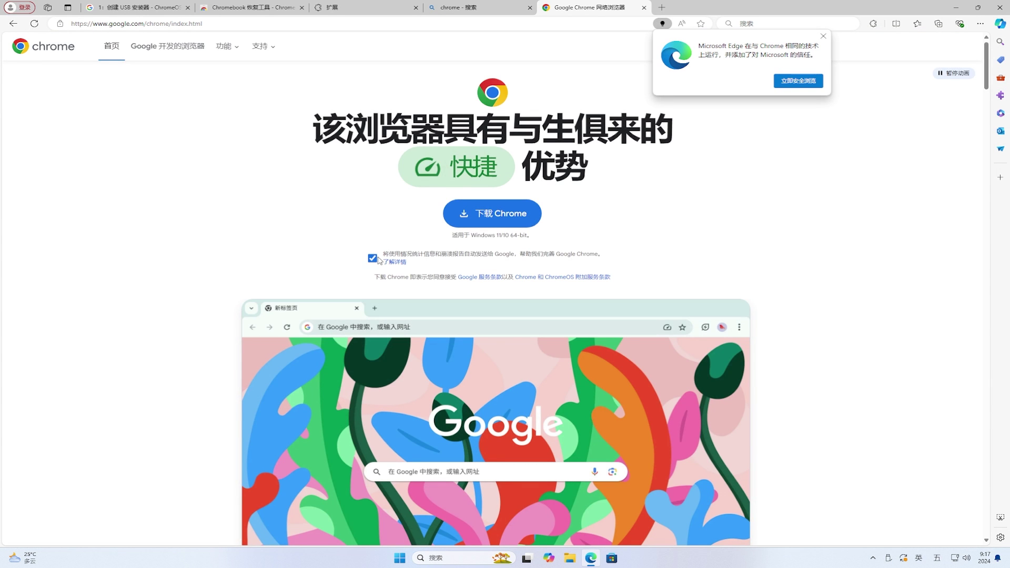
# Download Chrome with usage statistics reporting turned off, then run ChromeSetup (1).exe with permission to change the device and minimize Edge.
pyautogui.click(377, 259)
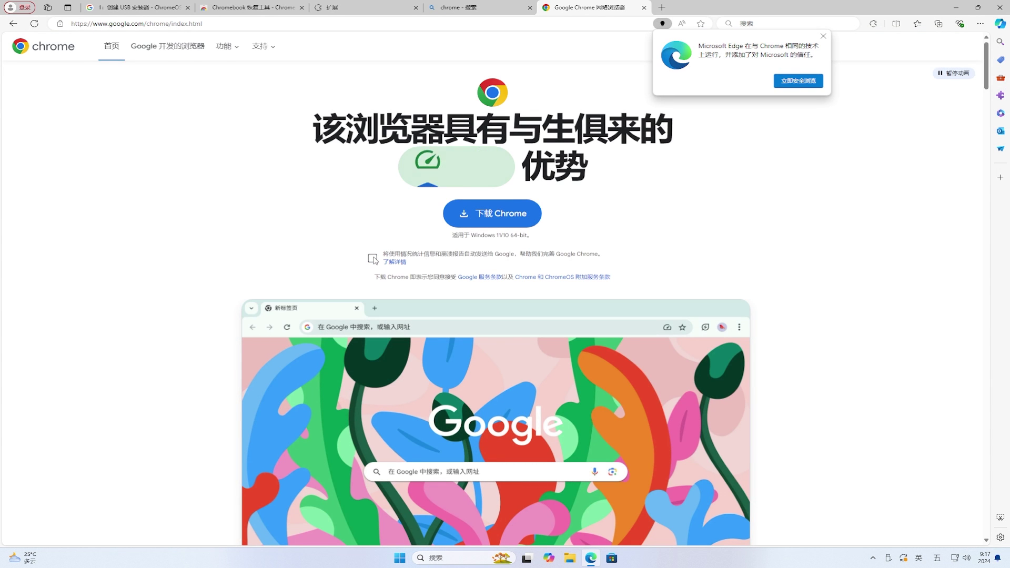
pyautogui.click(505, 214)
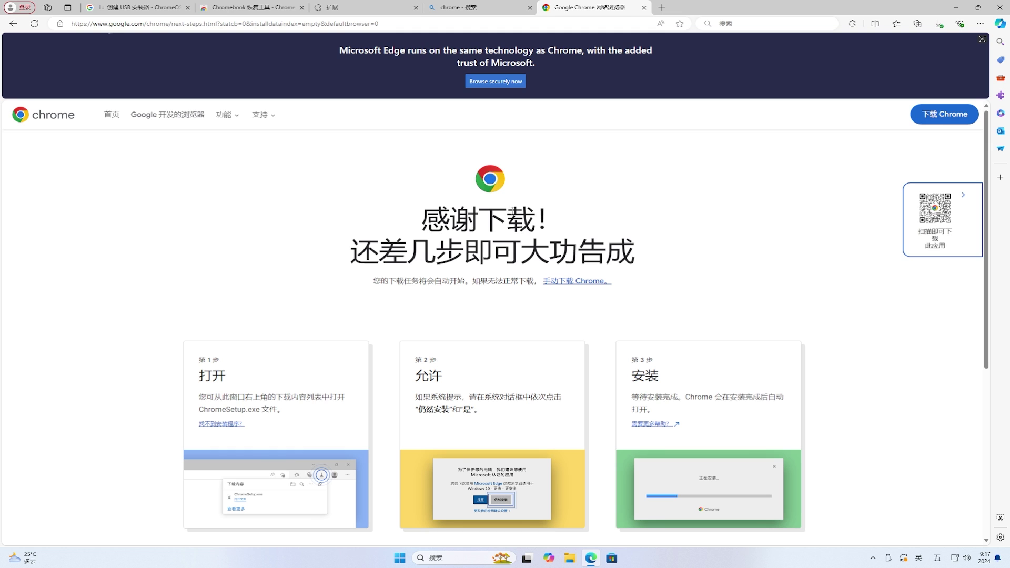
pyautogui.click(938, 23)
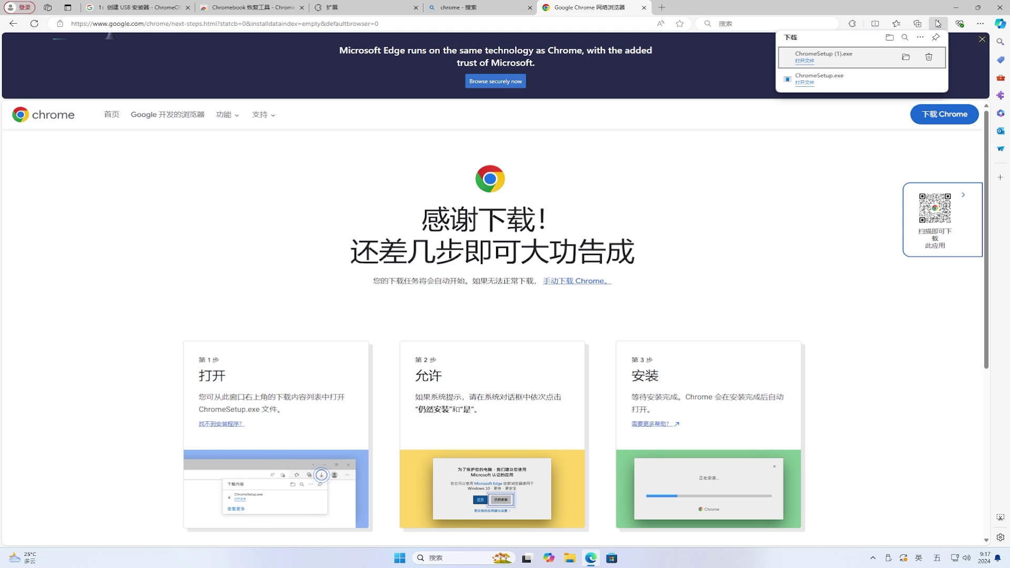
pyautogui.click(811, 63)
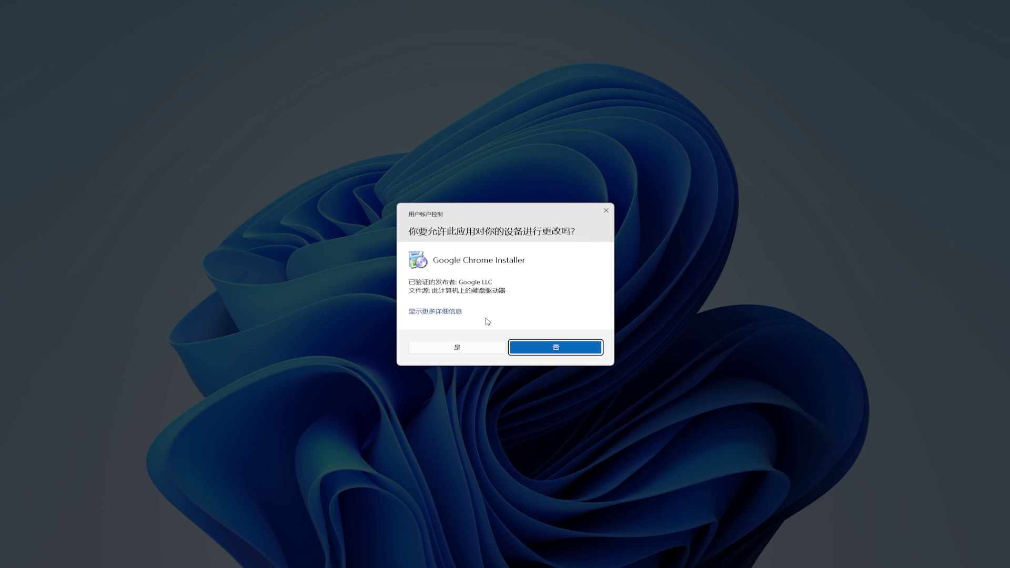
pyautogui.click(453, 348)
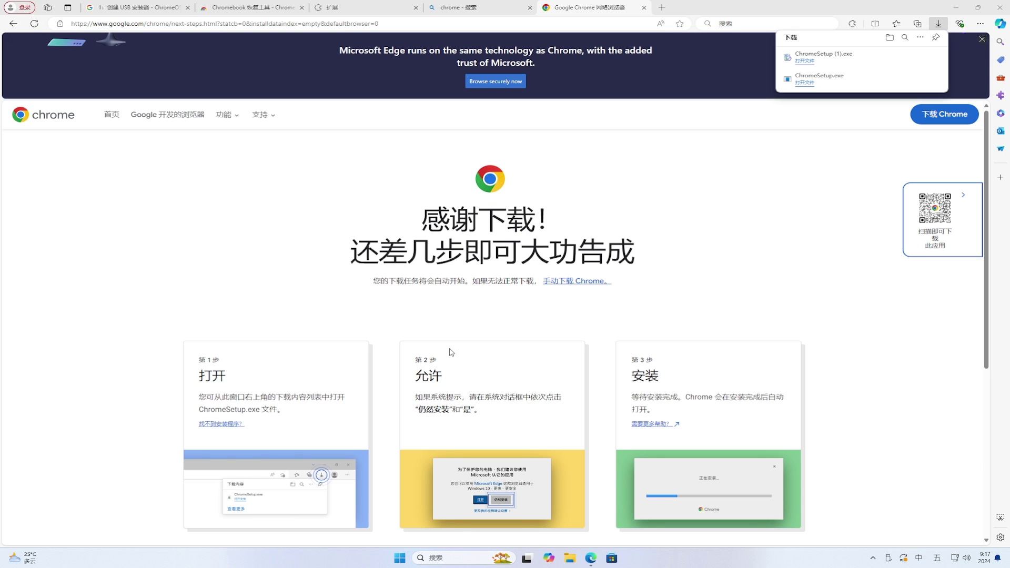
pyautogui.click(962, 9)
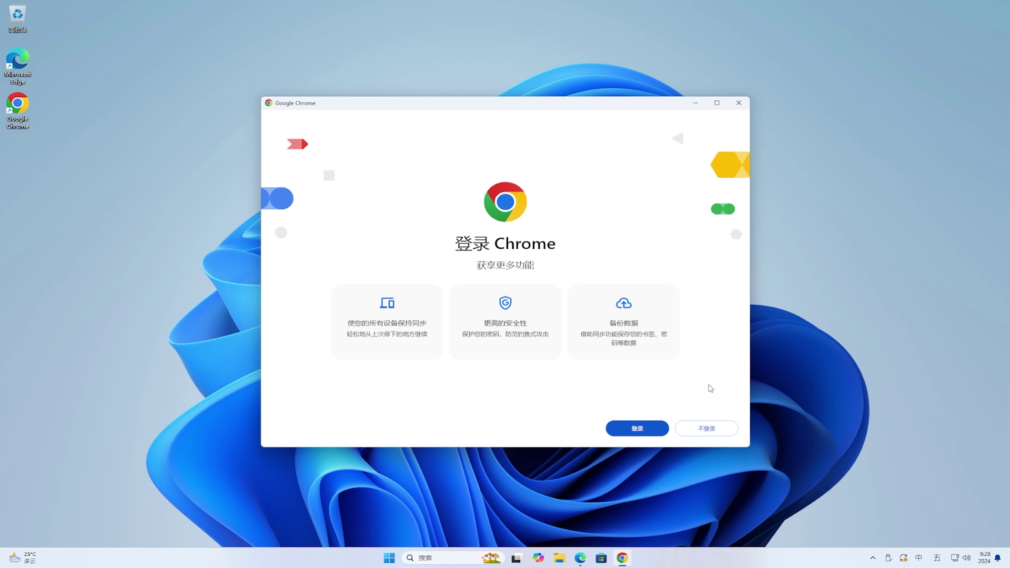
# Finish Chrome's first-run setup without signing in or making it the default browser, acknowledge the ad privacy notice and maximize the window.
pyautogui.click(709, 431)
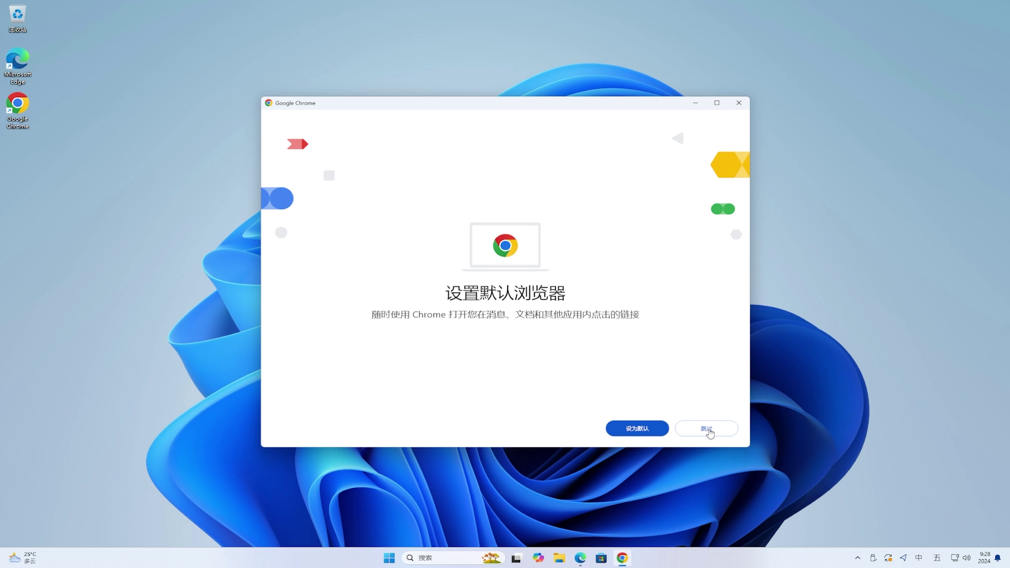
pyautogui.click(707, 428)
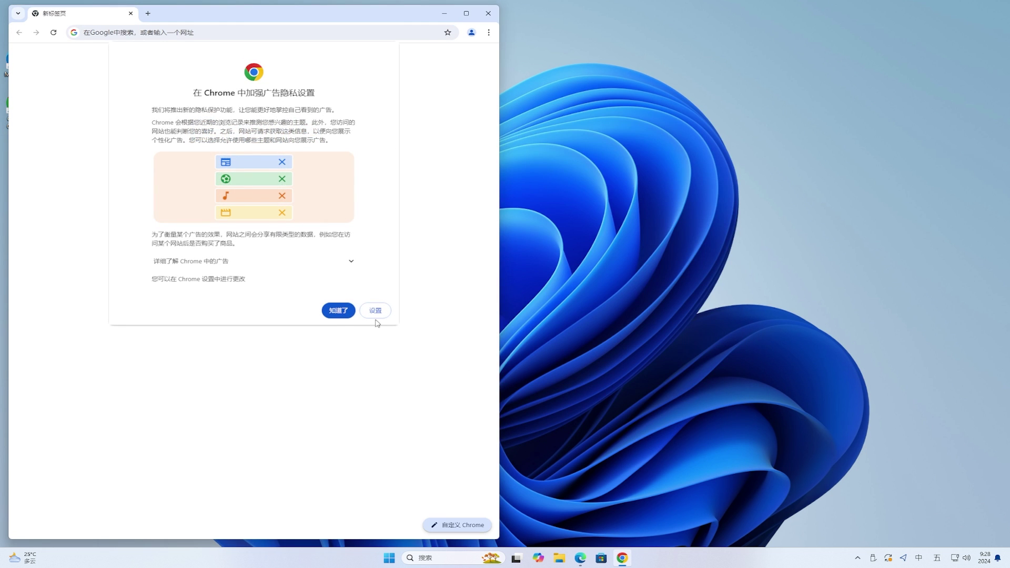
pyautogui.click(341, 310)
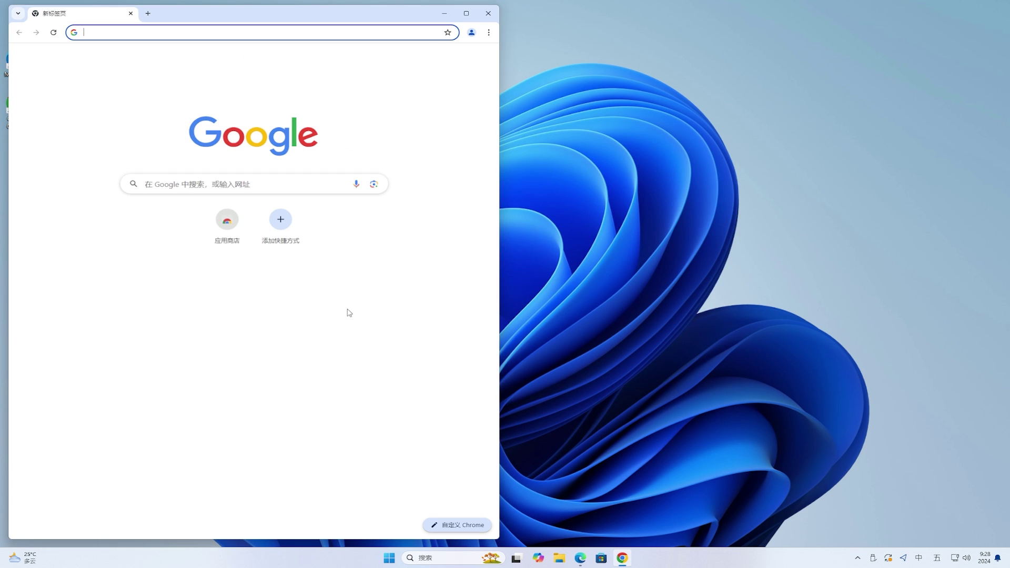
pyautogui.click(466, 14)
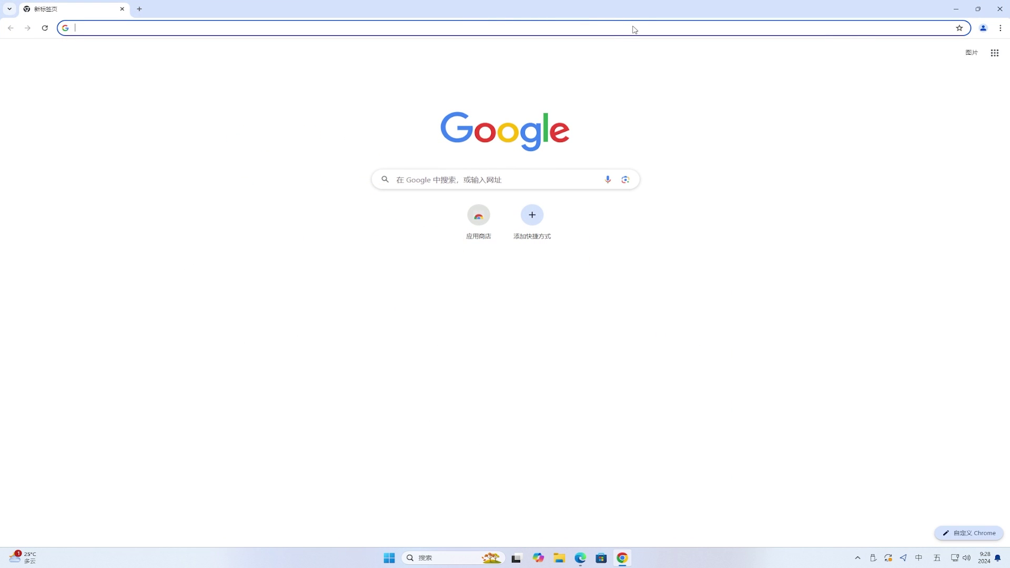
# Open the Chromebook 恢复工具 page in the Chrome Web Store, add the extension to Chrome and show the installed extensions.
pyautogui.rightClick(635, 30)
pyautogui.click(728, 114)
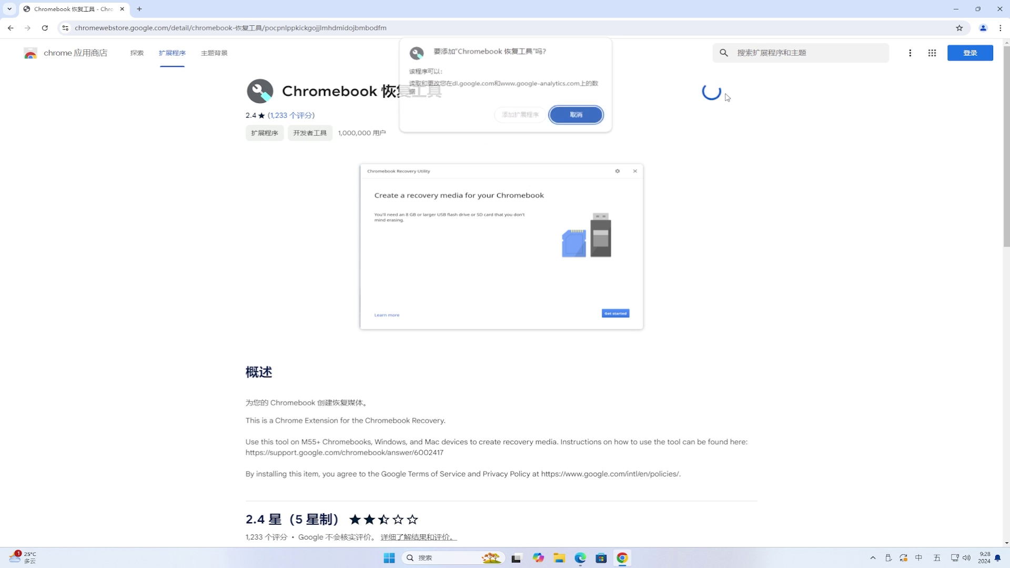
pyautogui.click(514, 114)
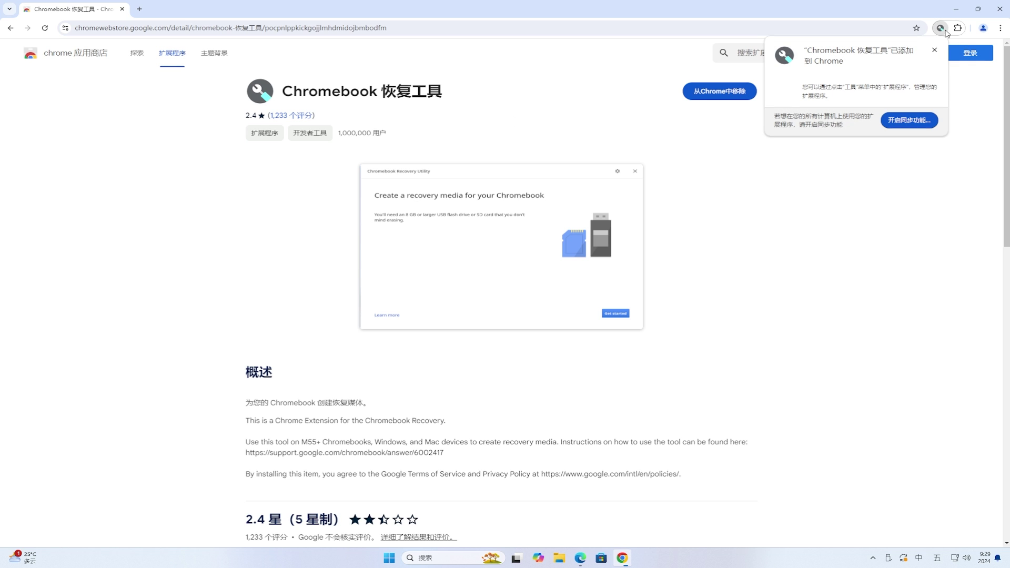
pyautogui.click(959, 29)
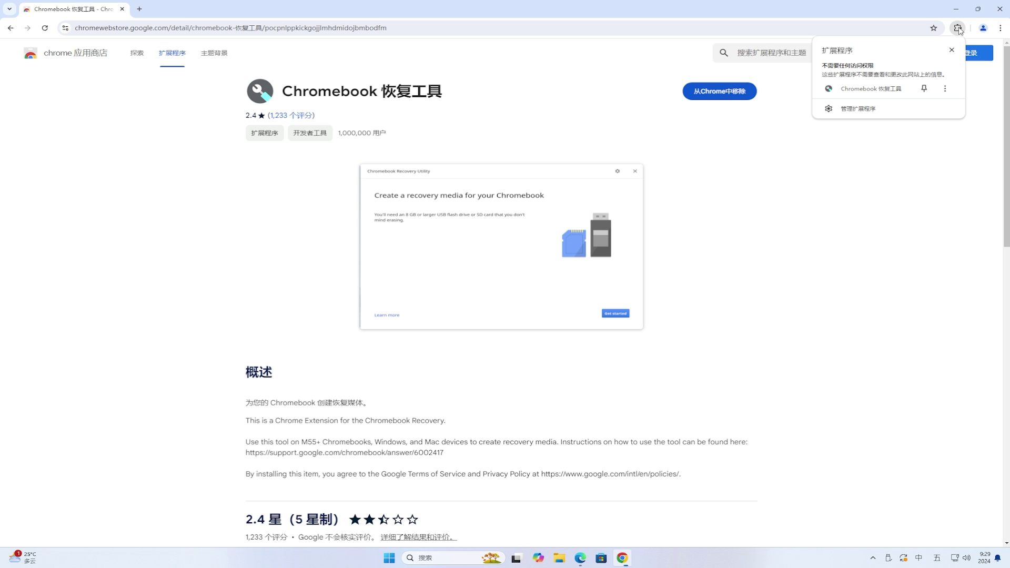
# Launch the Chromebook 恢复工具 extension, minimize Chrome and move the tool's window to the middle of the desktop.
pyautogui.click(900, 89)
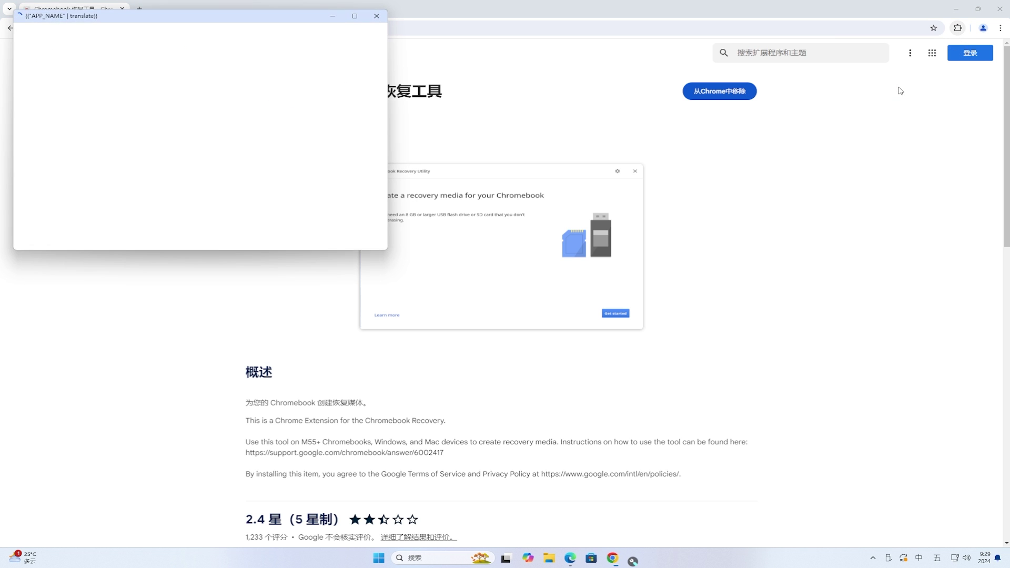
pyautogui.click(957, 13)
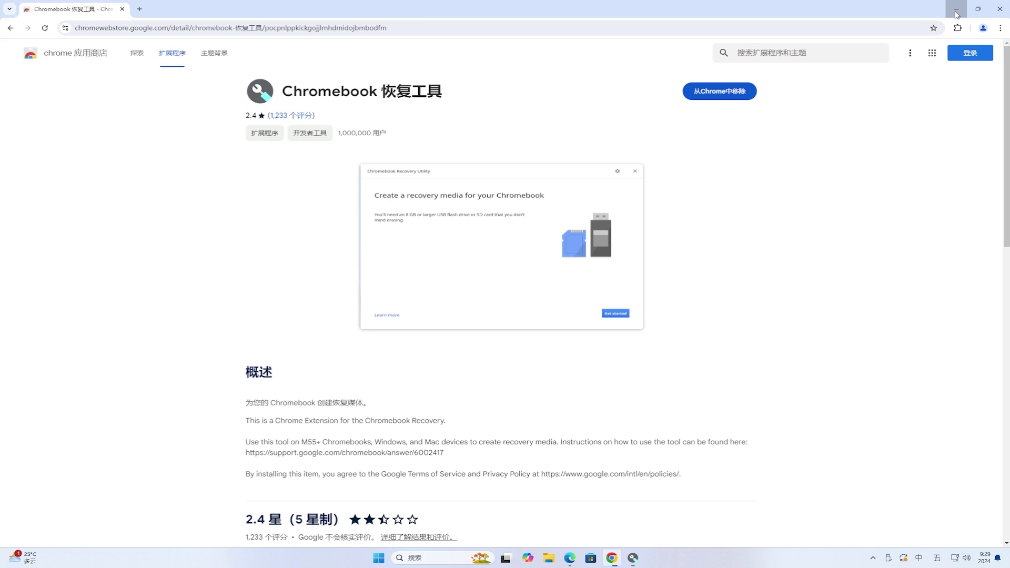
pyautogui.click(956, 13)
pyautogui.moveTo(291, 18); pyautogui.dragTo(530, 154)
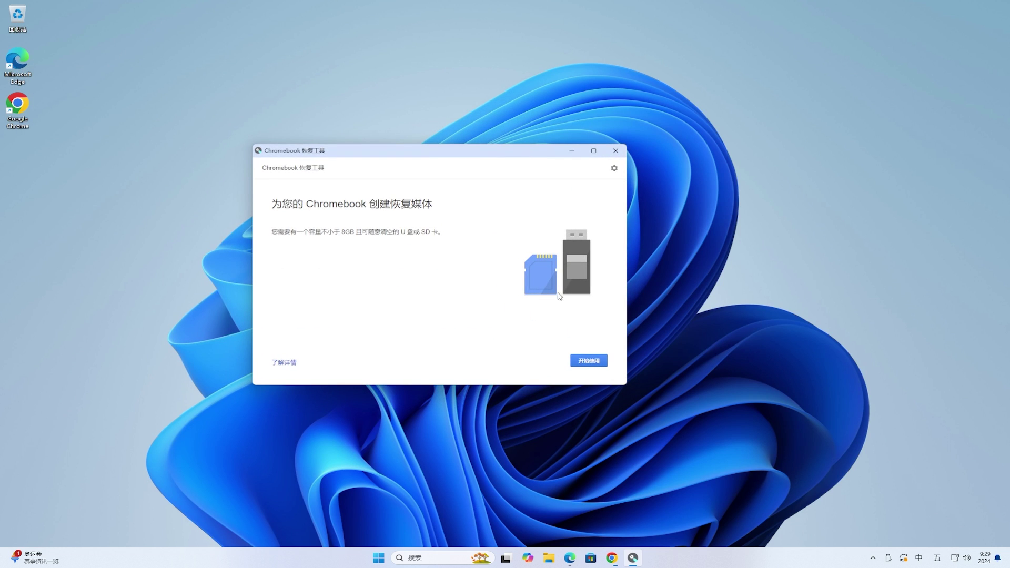
# Start the recovery media wizard and choose from the model list the manufacturer Google ChromeOS Flex and the product ChromeOS Flex.
pyautogui.click(596, 362)
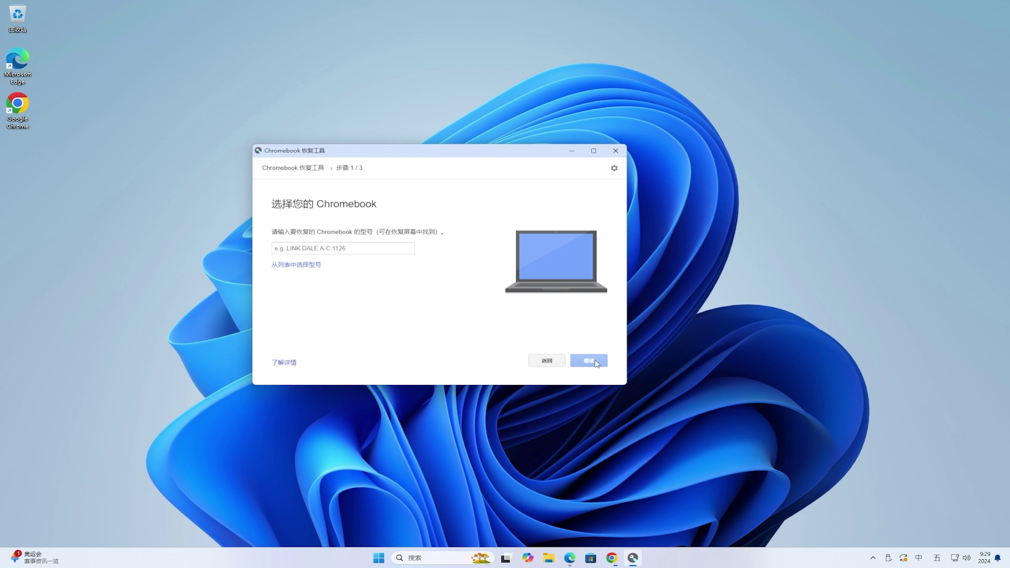
pyautogui.click(347, 248)
pyautogui.click(305, 265)
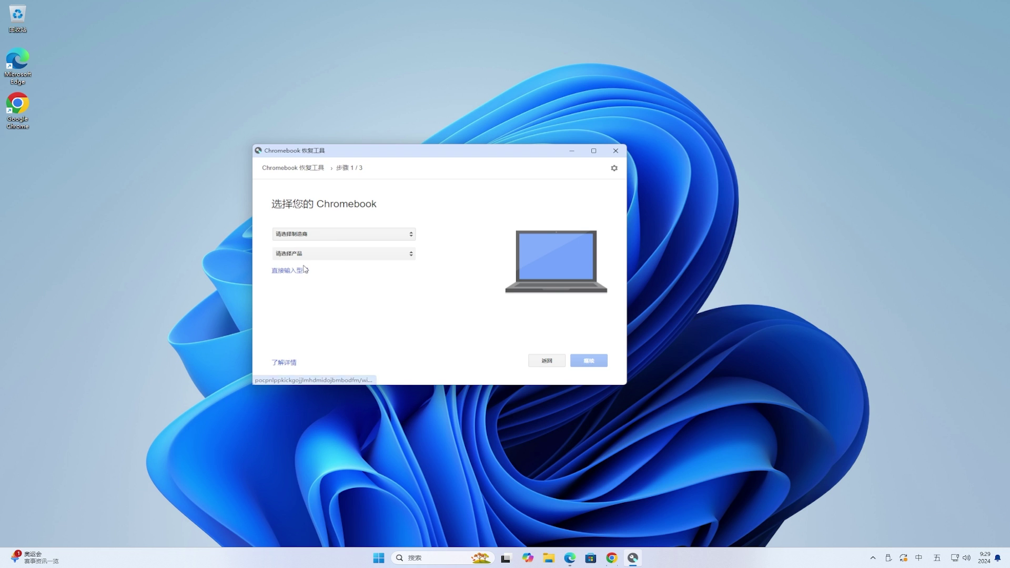
pyautogui.click(318, 235)
pyautogui.scroll(-3, 356, 290)
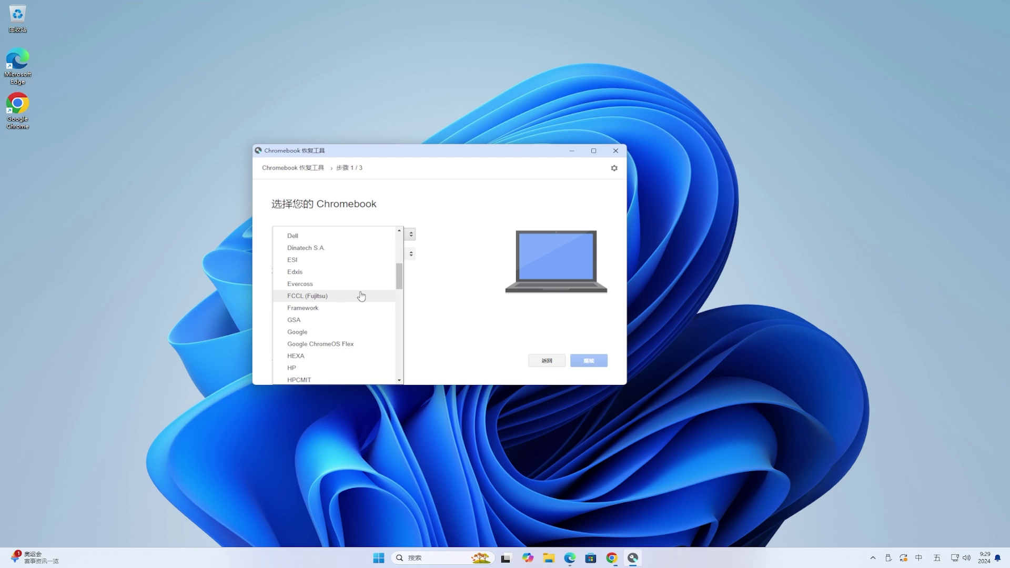
pyautogui.scroll(-3, 362, 296)
pyautogui.scroll(2, 360, 299)
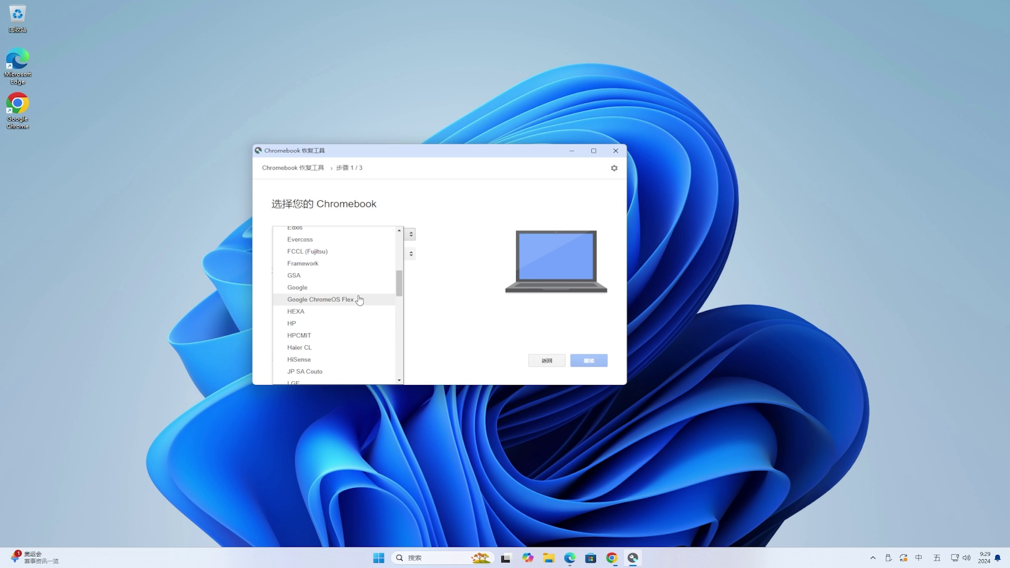
pyautogui.click(359, 300)
pyautogui.click(358, 255)
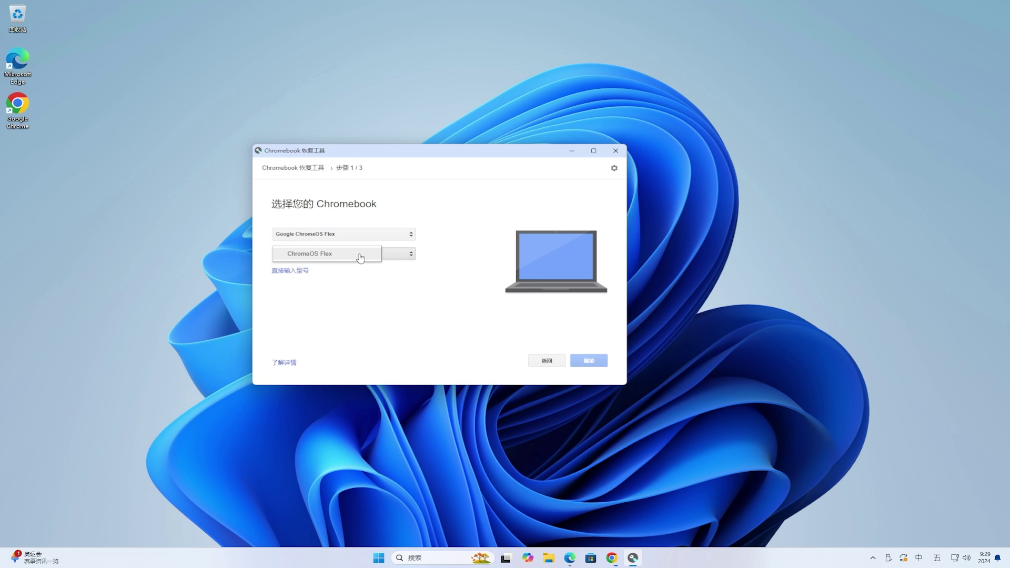
pyautogui.click(350, 256)
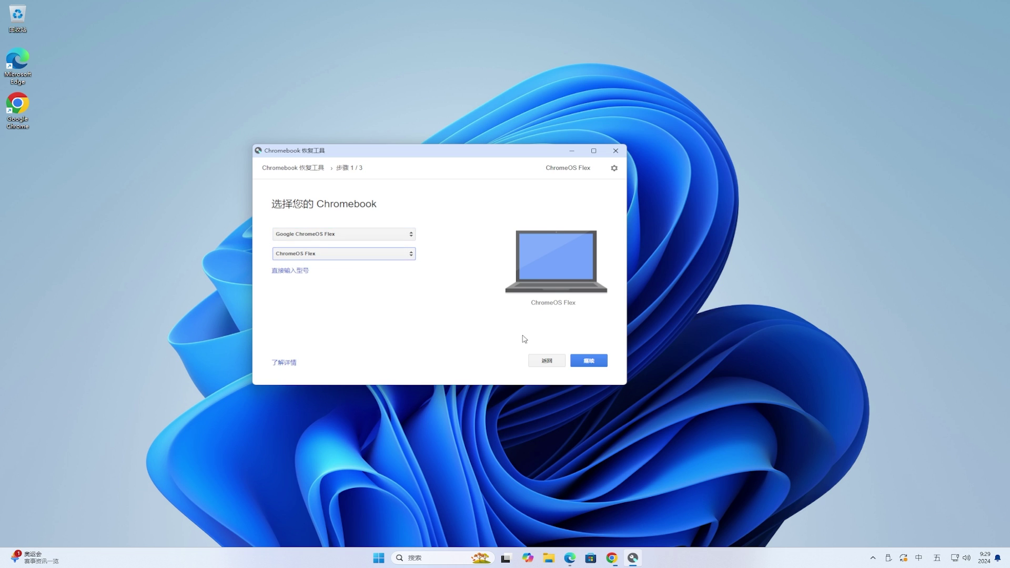
pyautogui.click(597, 362)
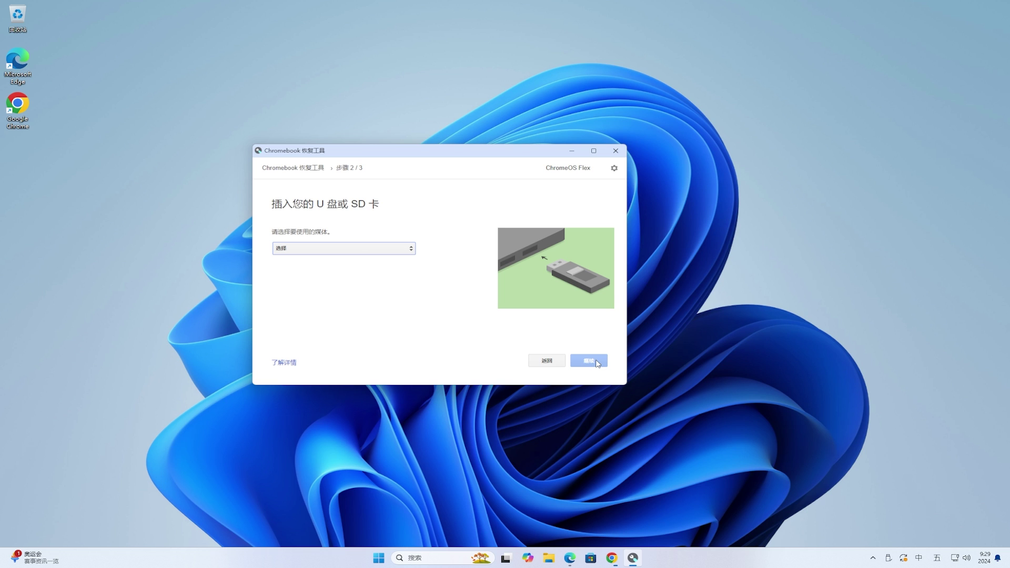
# Select SMI USB DISK - 29.3 GB as the media to use and continue to the image creation step.
pyautogui.click(388, 251)
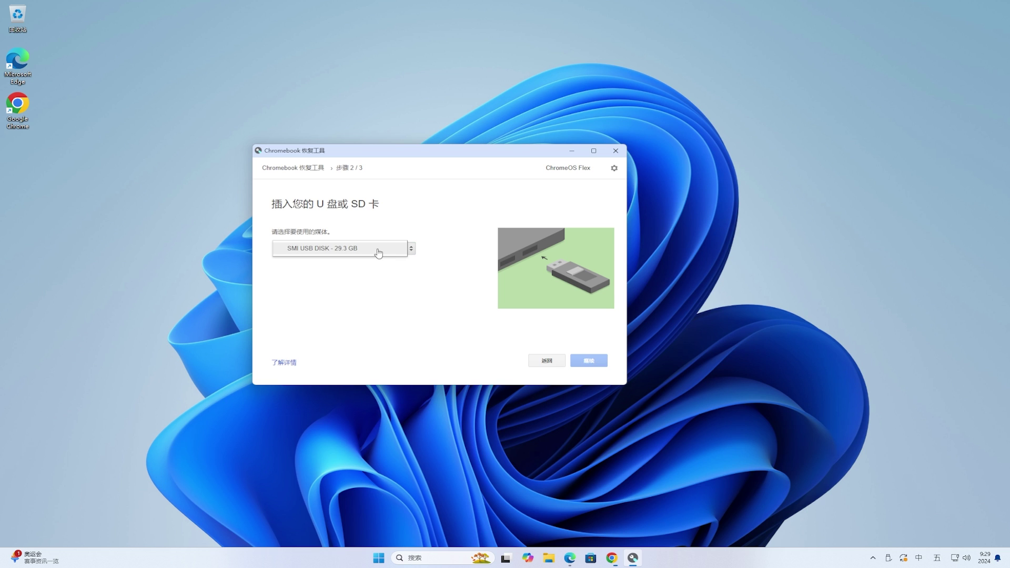
pyautogui.click(379, 252)
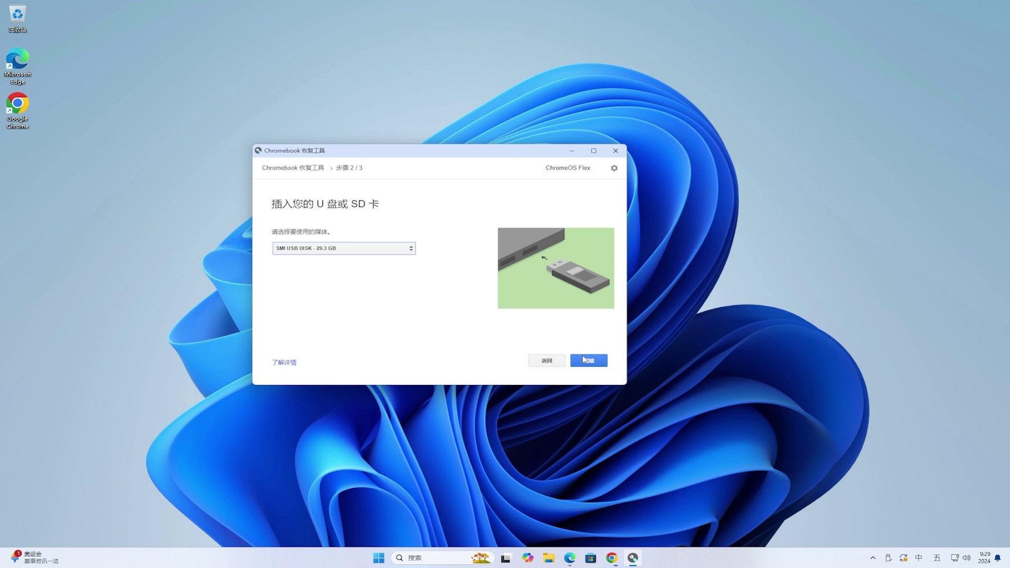
pyautogui.click(594, 363)
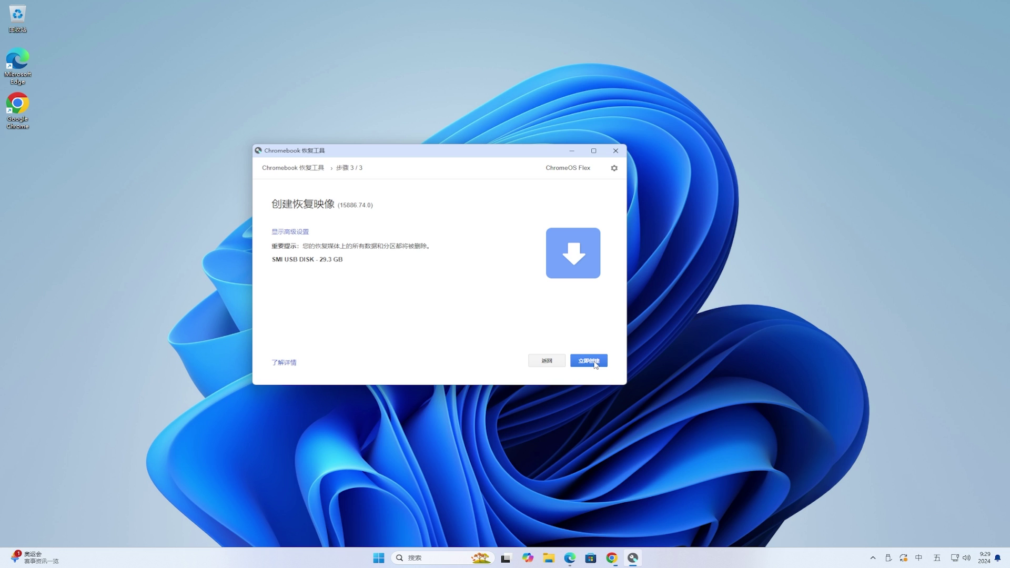
# Set the recovery channel to 稳定版 in the advanced settings, create the recovery image and close the EFI-SYSTEM (E:) window.
pyautogui.click(298, 233)
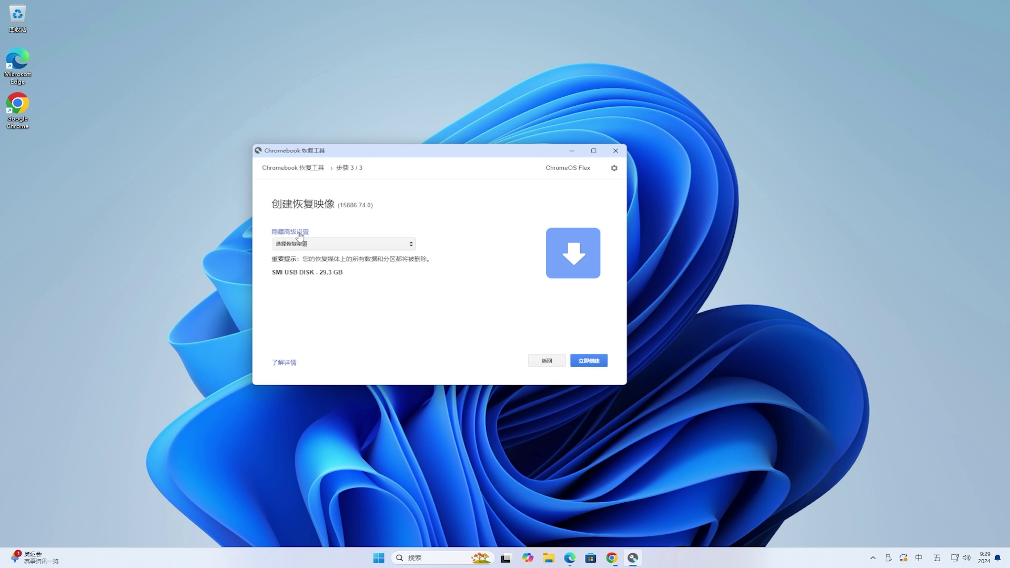
pyautogui.click(363, 245)
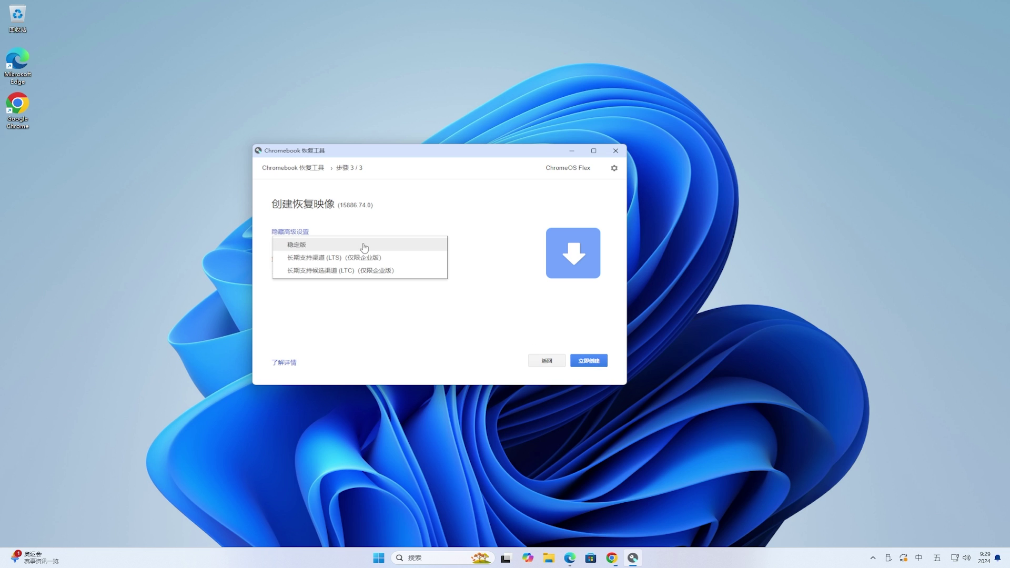
pyautogui.click(364, 246)
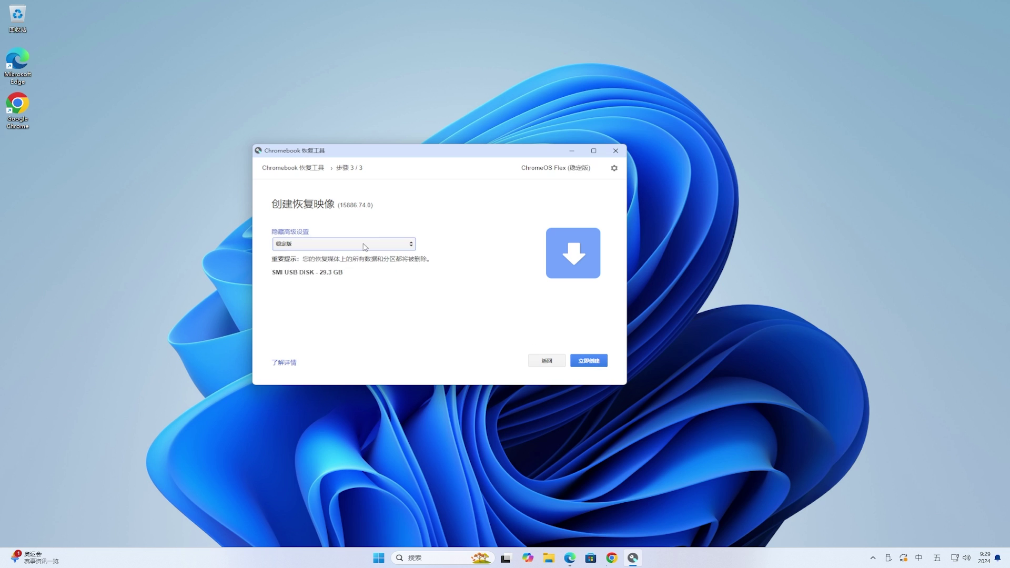
pyautogui.click(593, 361)
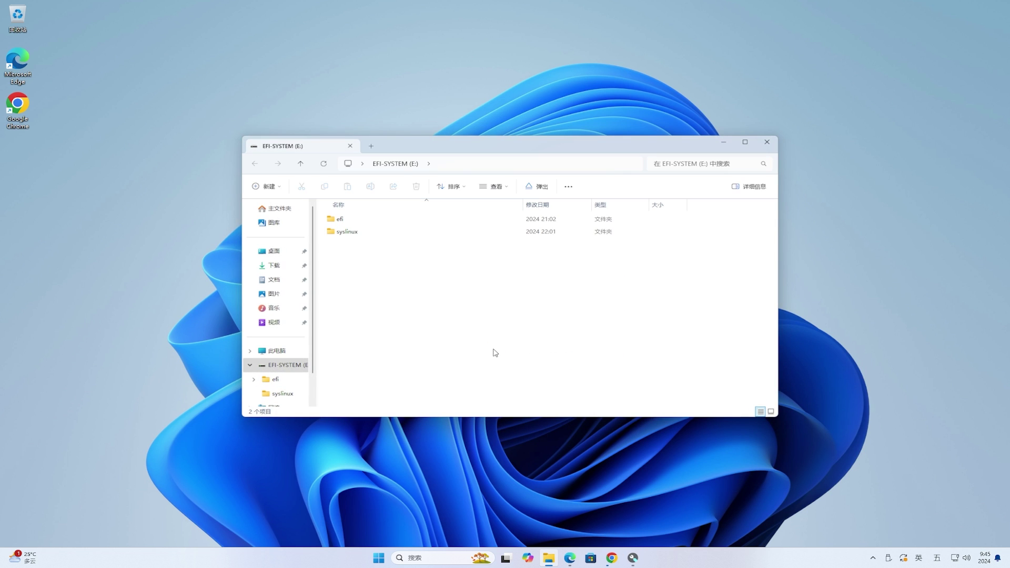
pyautogui.click(767, 143)
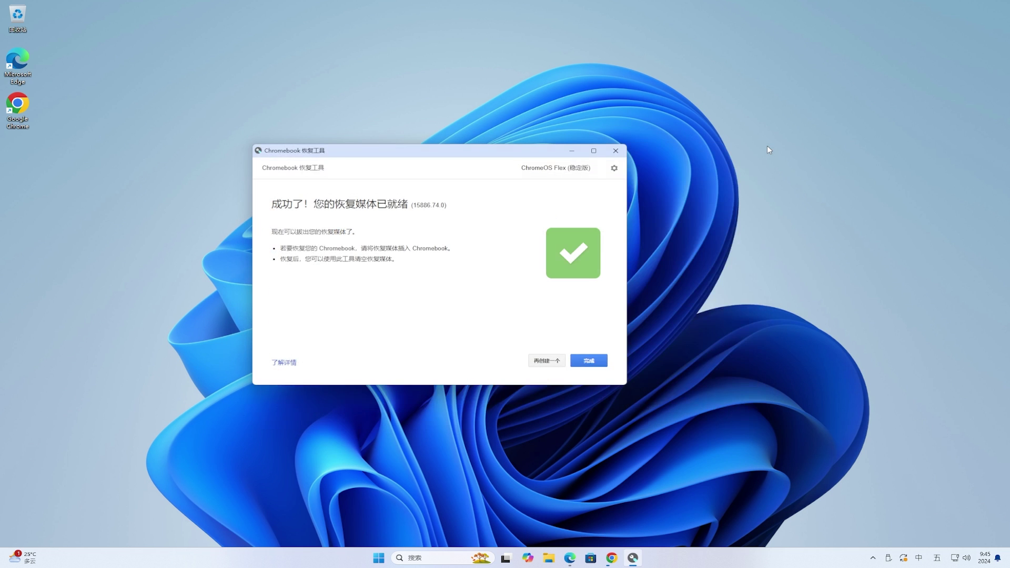